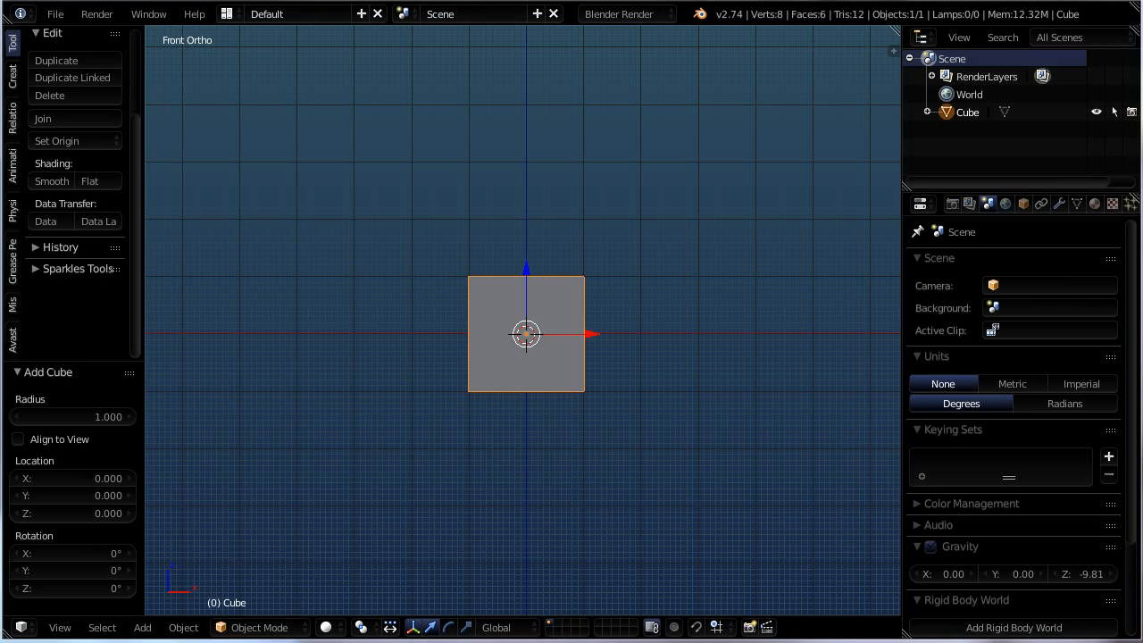
Step: In Edit Mode, shift the cube's two upper right vertices about -0.97 and -0.99 along X and raise the lower front-right vertex about 1.06 along Z
middle_click_drag(545, 446, 522, 415)
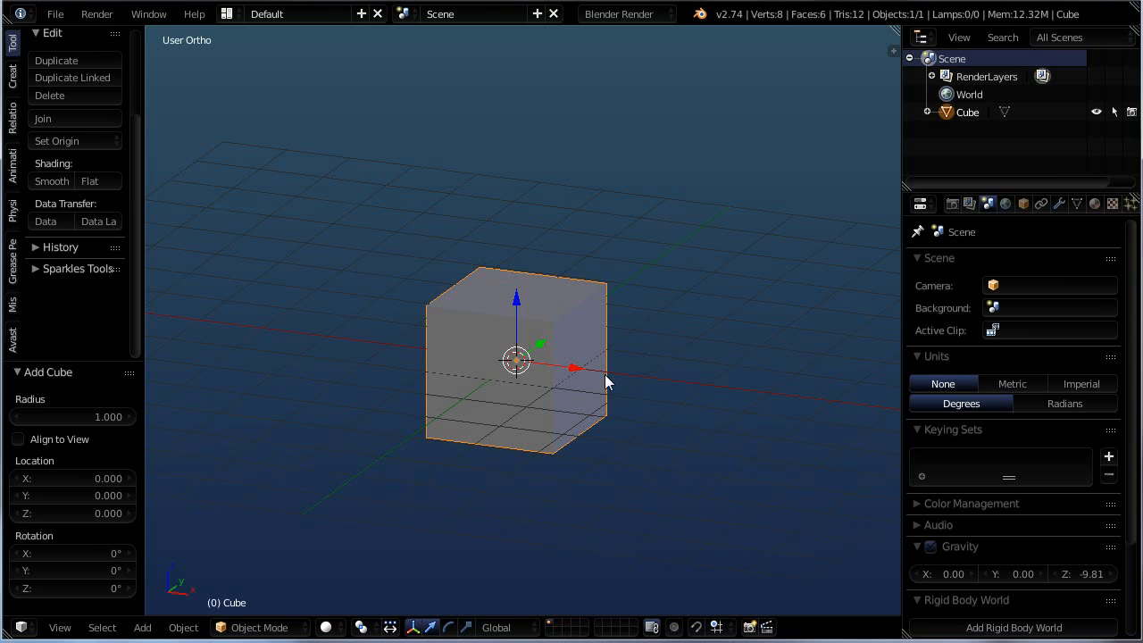
key("Tab")
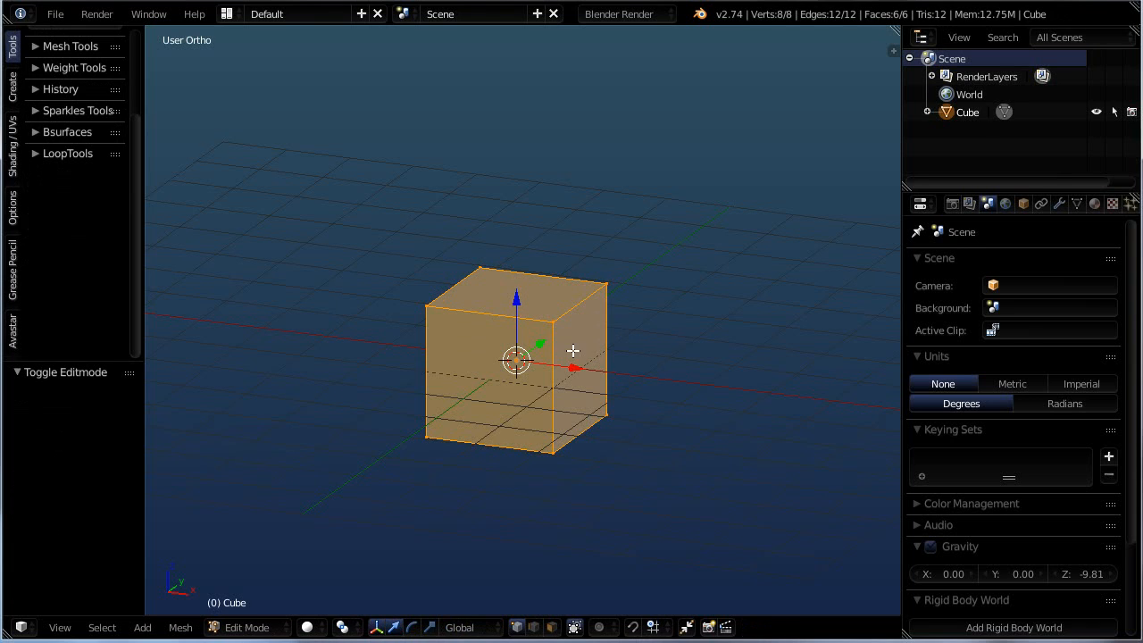
right_click(554, 322)
left_click_drag(614, 335, 574, 316)
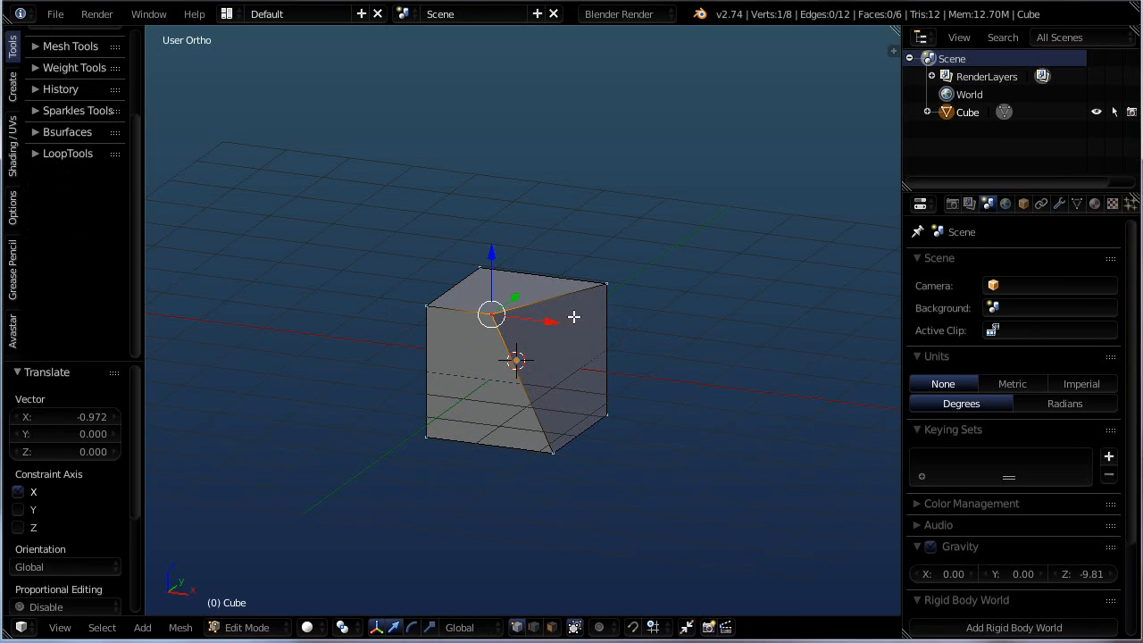
right_click(605, 284)
left_click_drag(655, 293, 592, 282)
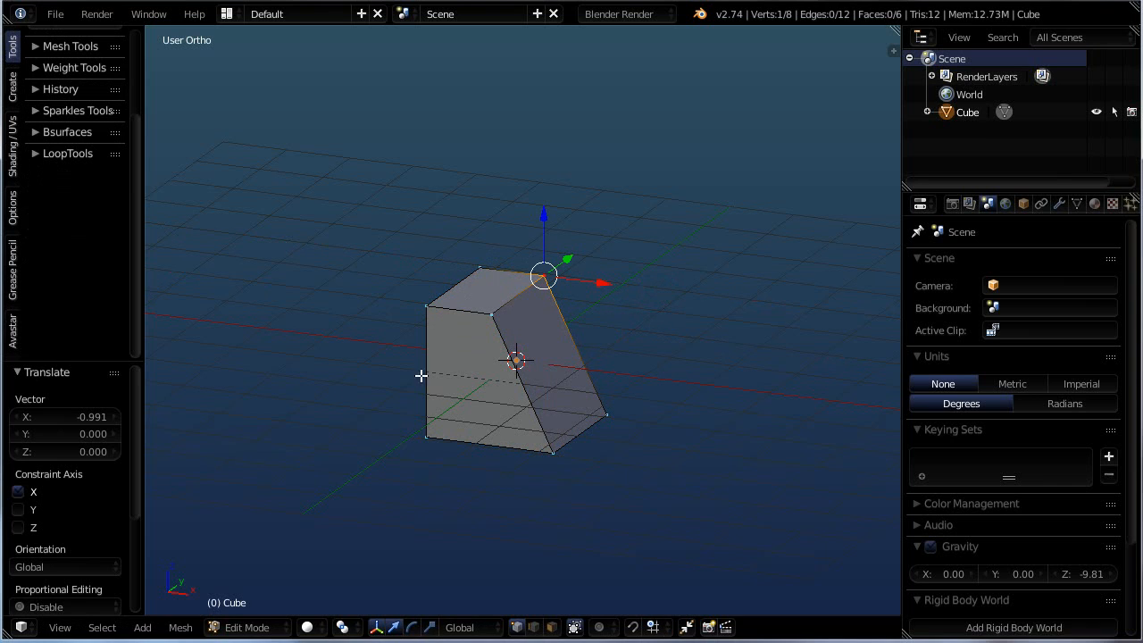
right_click(553, 451)
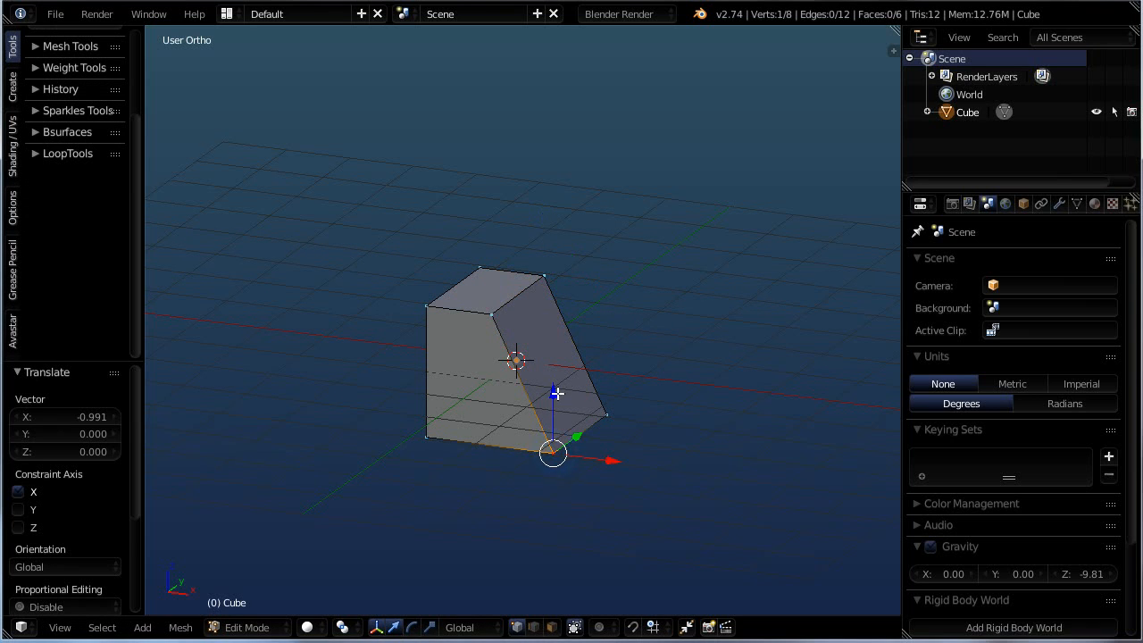
left_click_drag(554, 395, 551, 320)
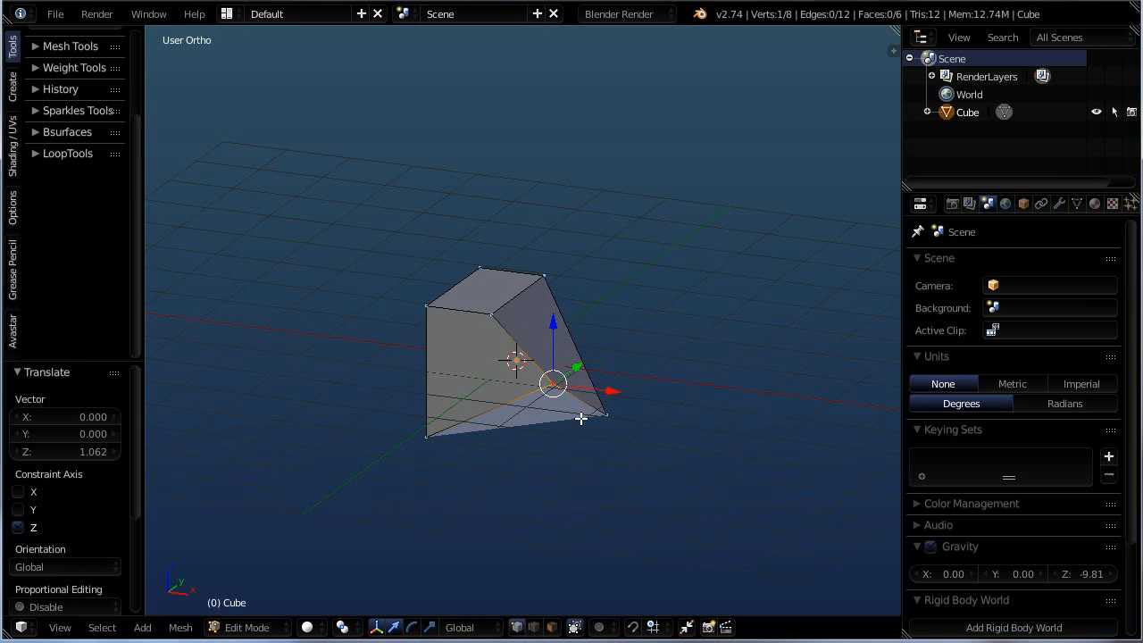
Step: Undo the three vertex moves on the cube
key("ctrl+z")
key("ctrl+z")
key("ctrl+z")
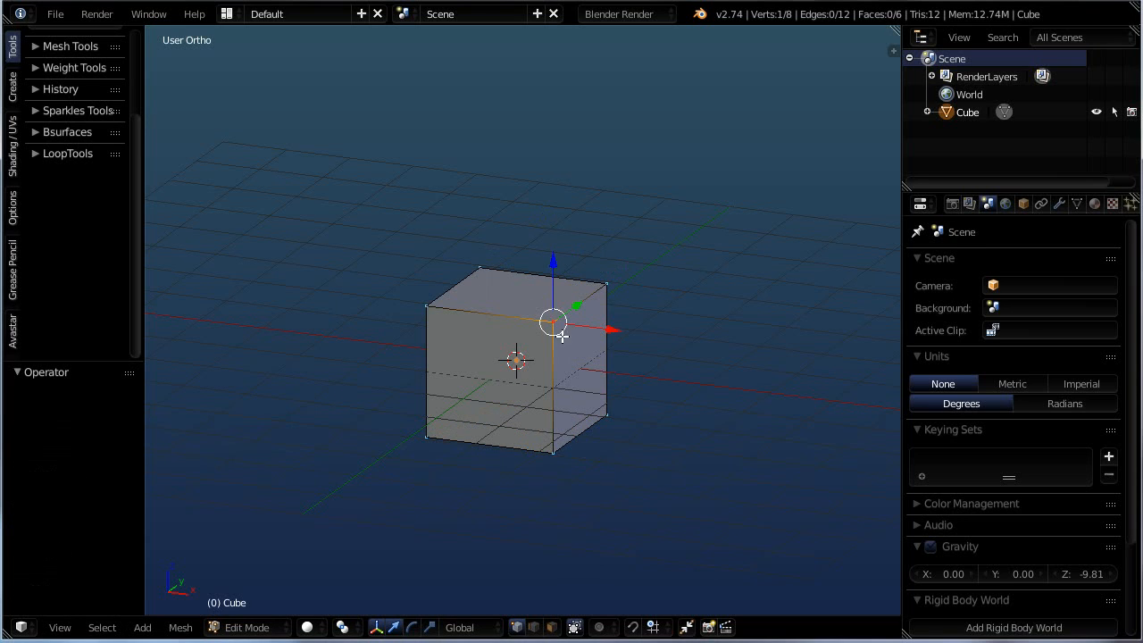
Step: Select the cube's four top vertices and scale them down uniformly to about 0.67
scroll(519, 376, "up", 1)
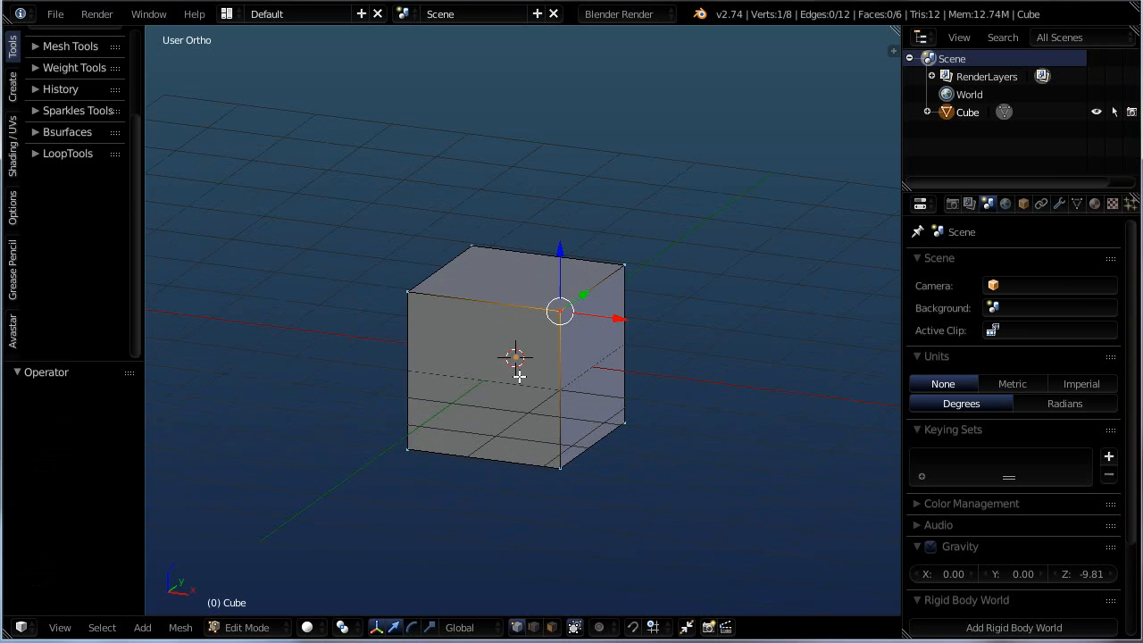
scroll(569, 401, "up", 2)
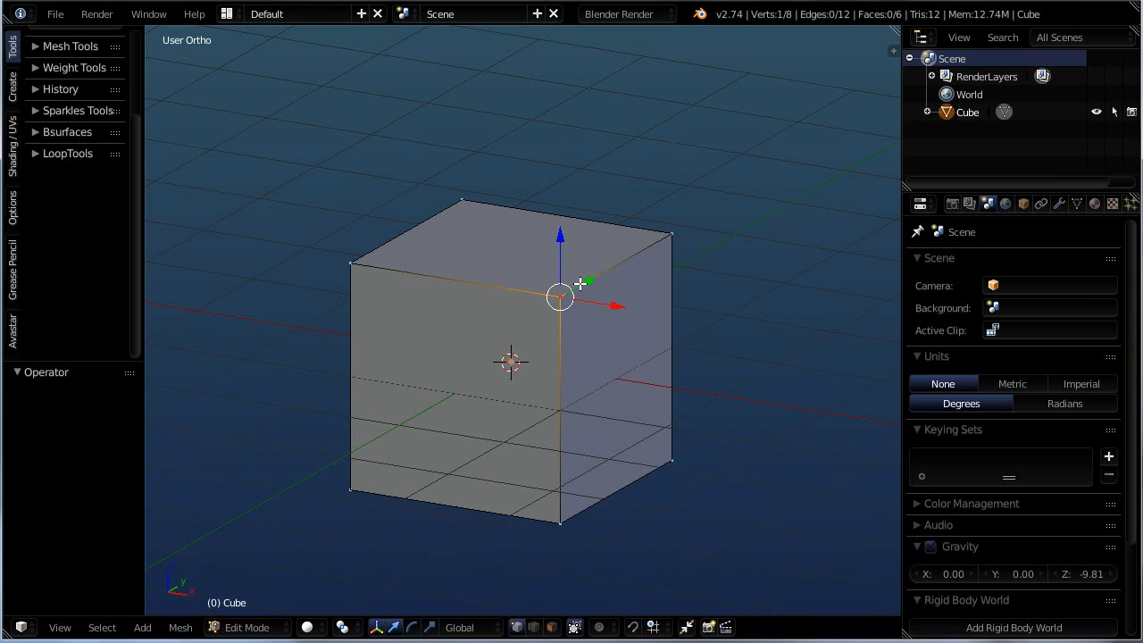
right_click(669, 235)
right_click(471, 187, "shift")
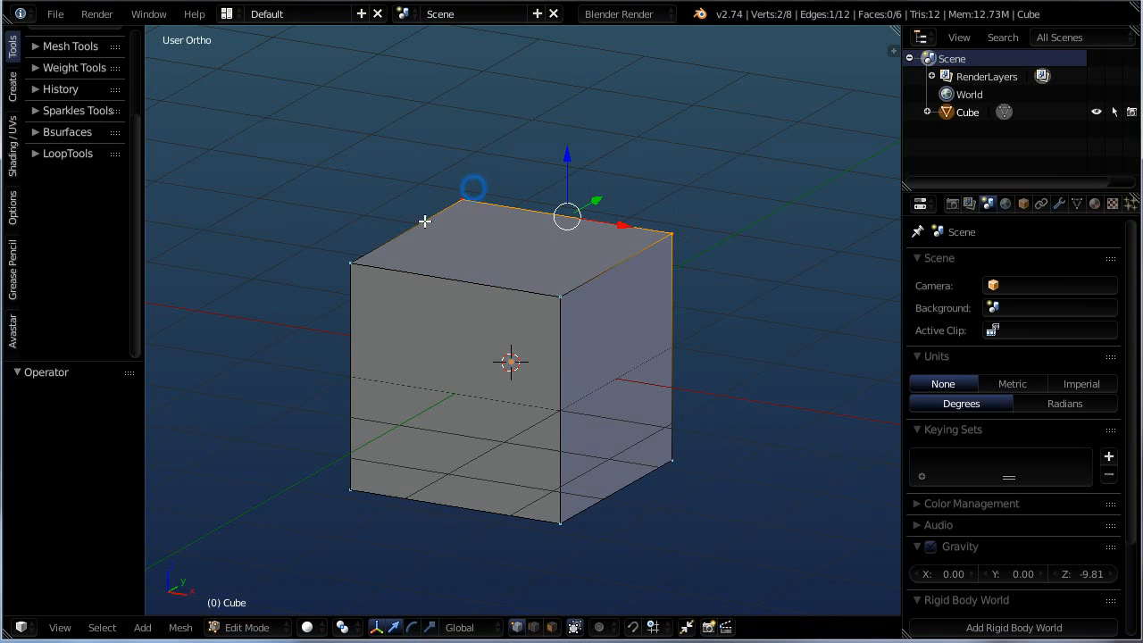
right_click(355, 253, "shift")
right_click(552, 288, "shift")
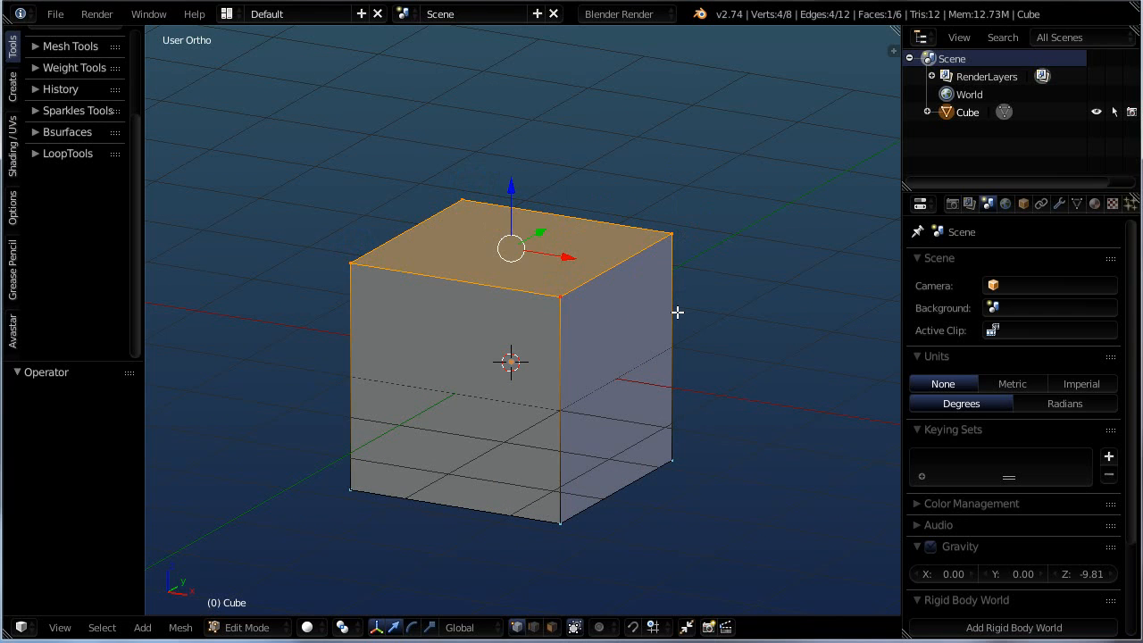
key("s")
left_click(639, 285)
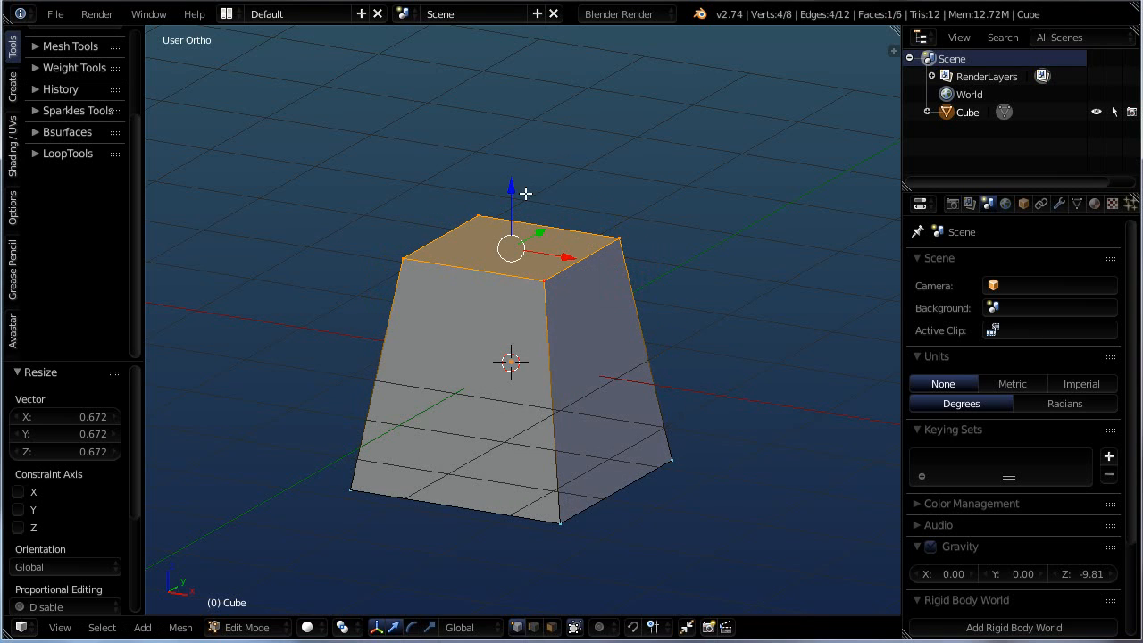
Step: Raise the top vertices about 0.24 along Z, and undo both this move and the scaling
left_click_drag(518, 186, 556, 170)
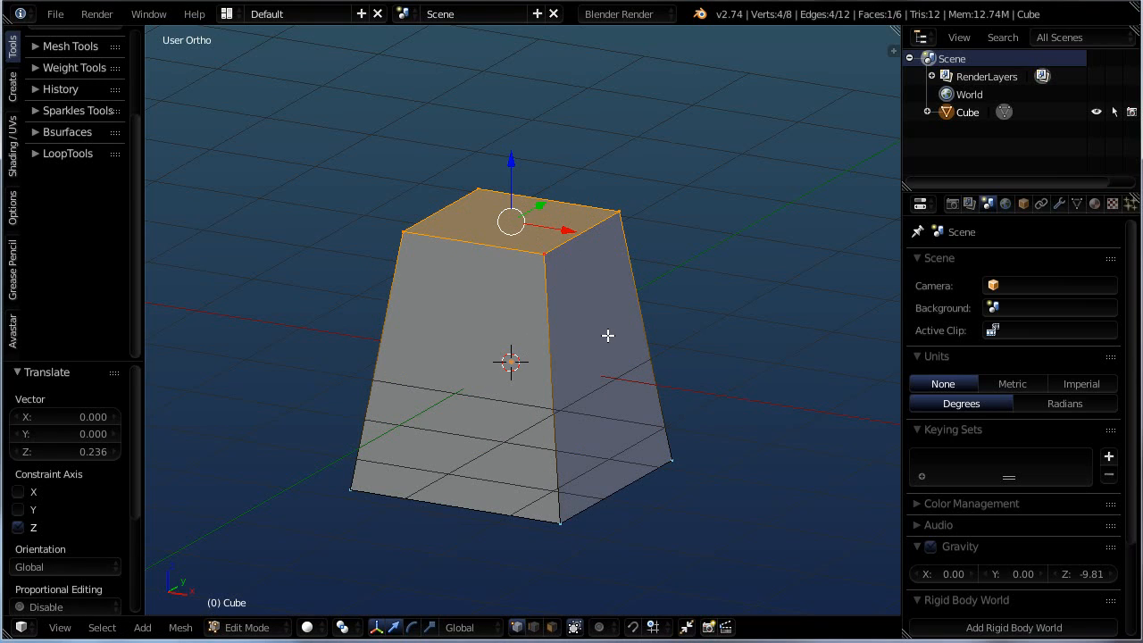
key("ctrl+z")
key("ctrl+z")
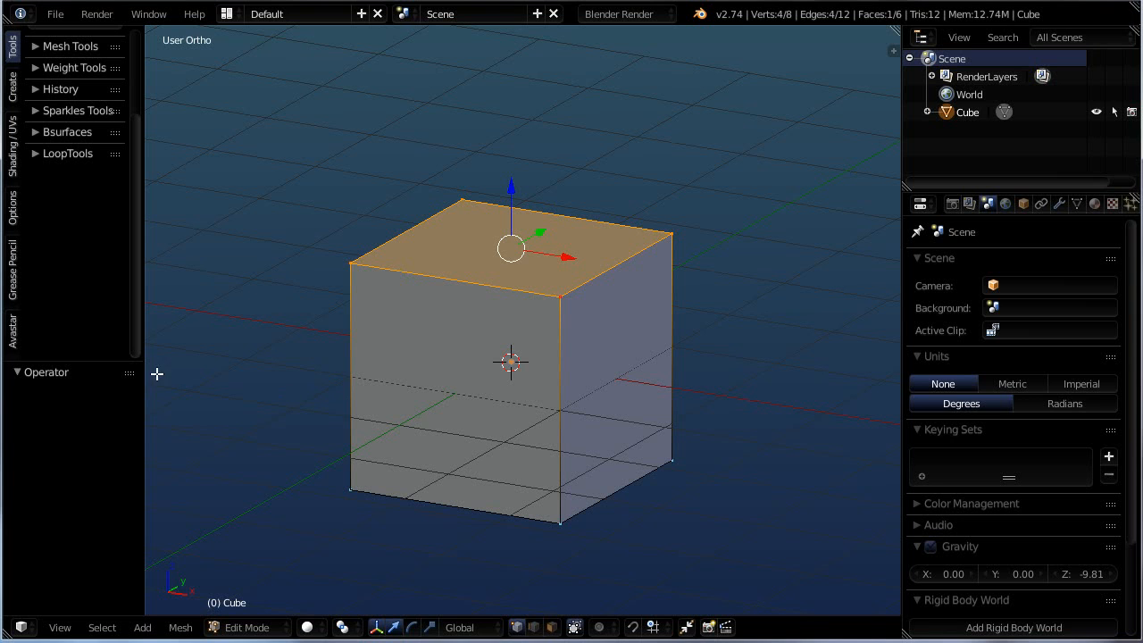
Step: Return to Object Mode and delete the cube
middle_click_drag(519, 345, 506, 356)
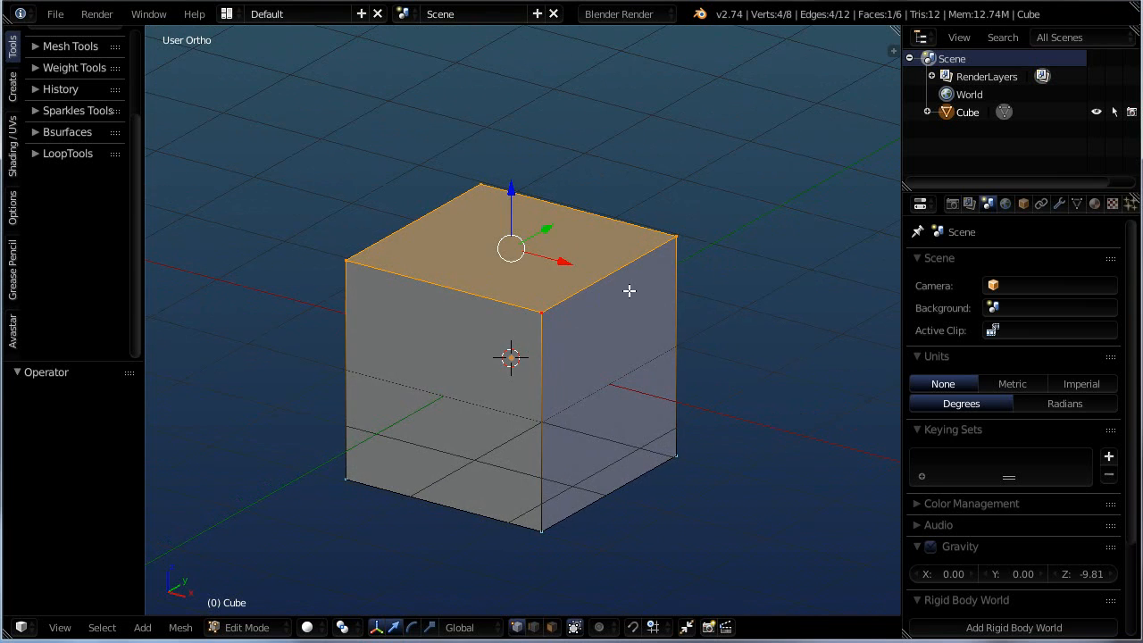
scroll(601, 288, "up", 1)
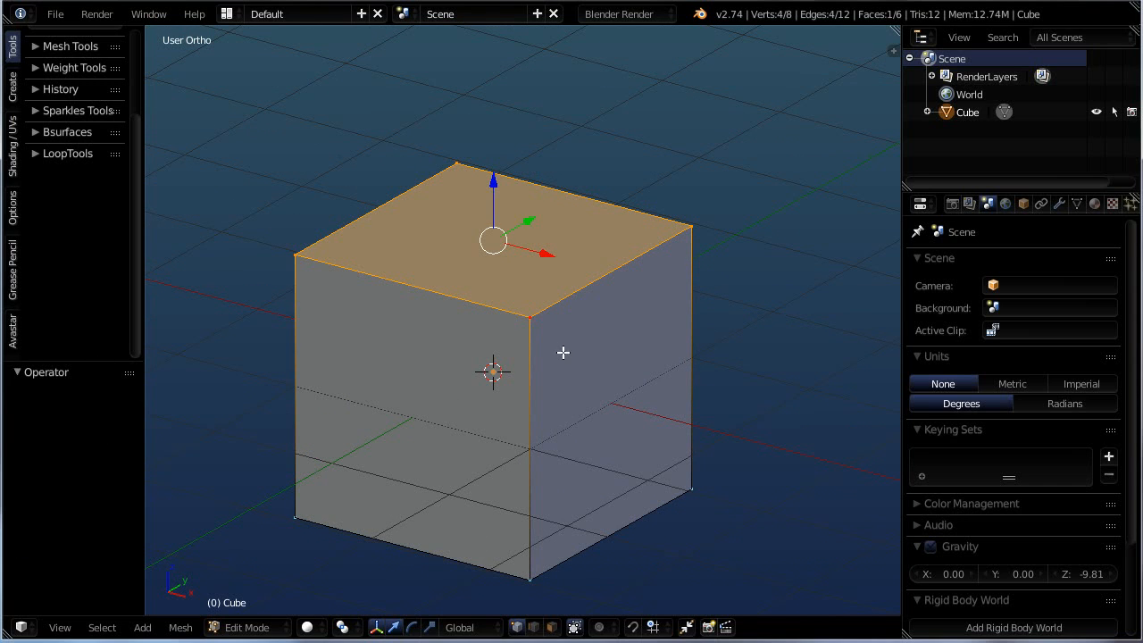
key("Tab")
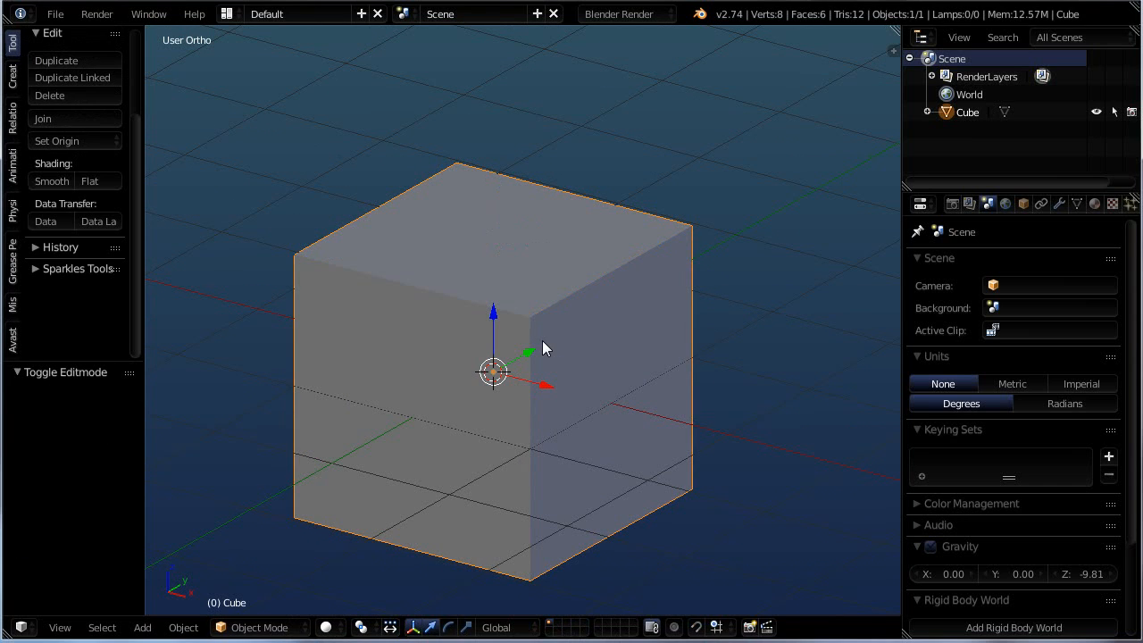
key("x")
left_click(542, 343)
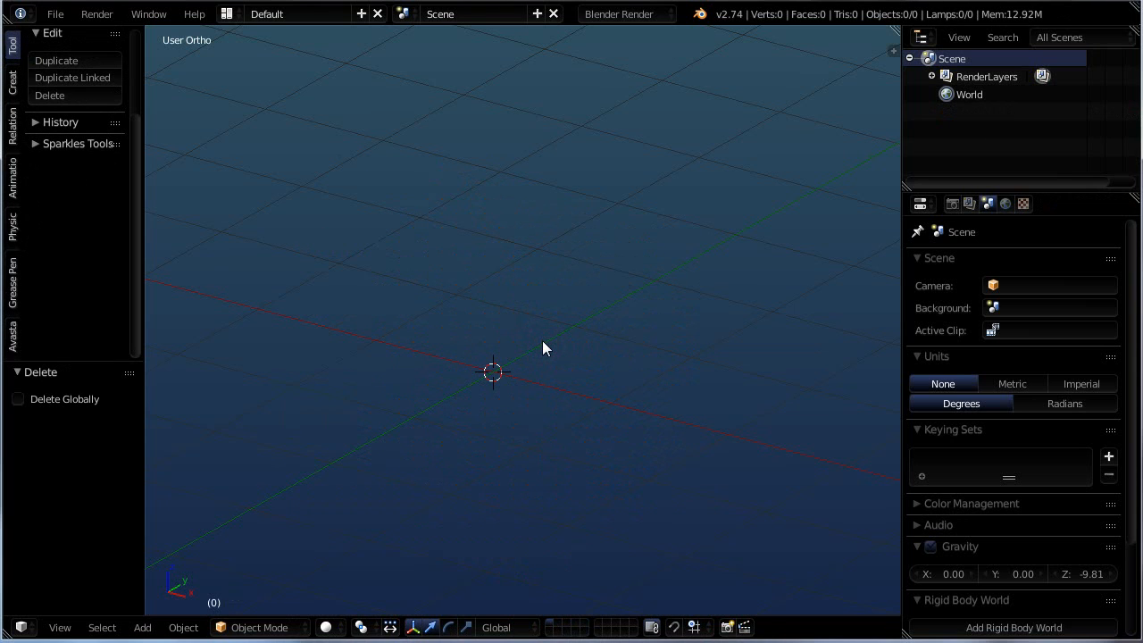
Step: Add a UV sphere mesh with 32 segments, 16 rings and size 1.000 at the origin
key("shift+a")
mouse_move(542, 341)
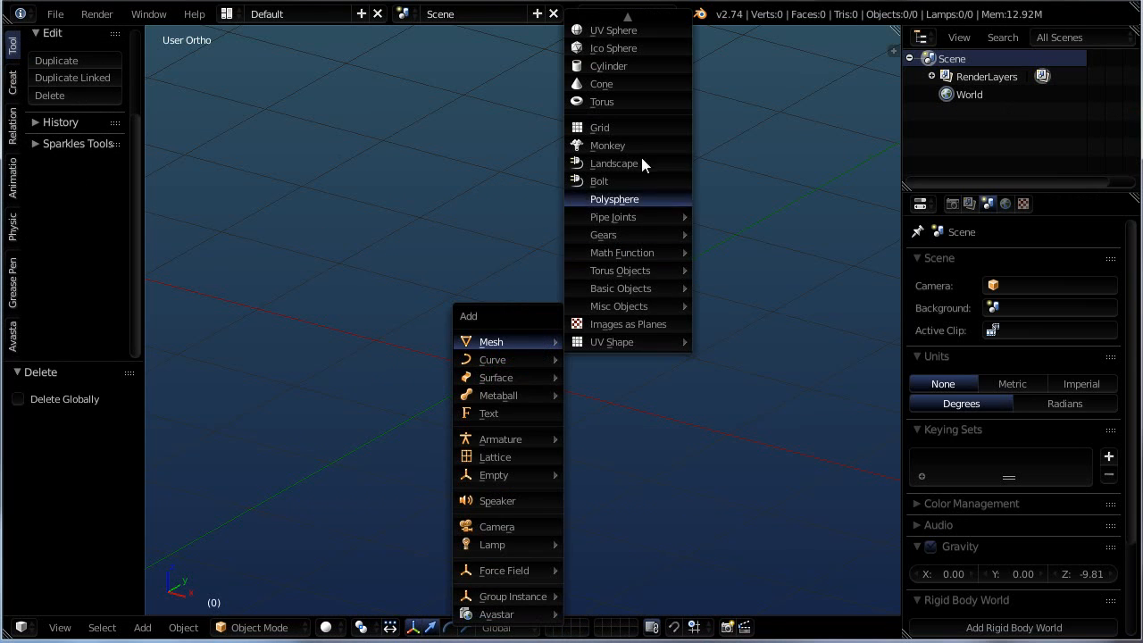
left_click(620, 30)
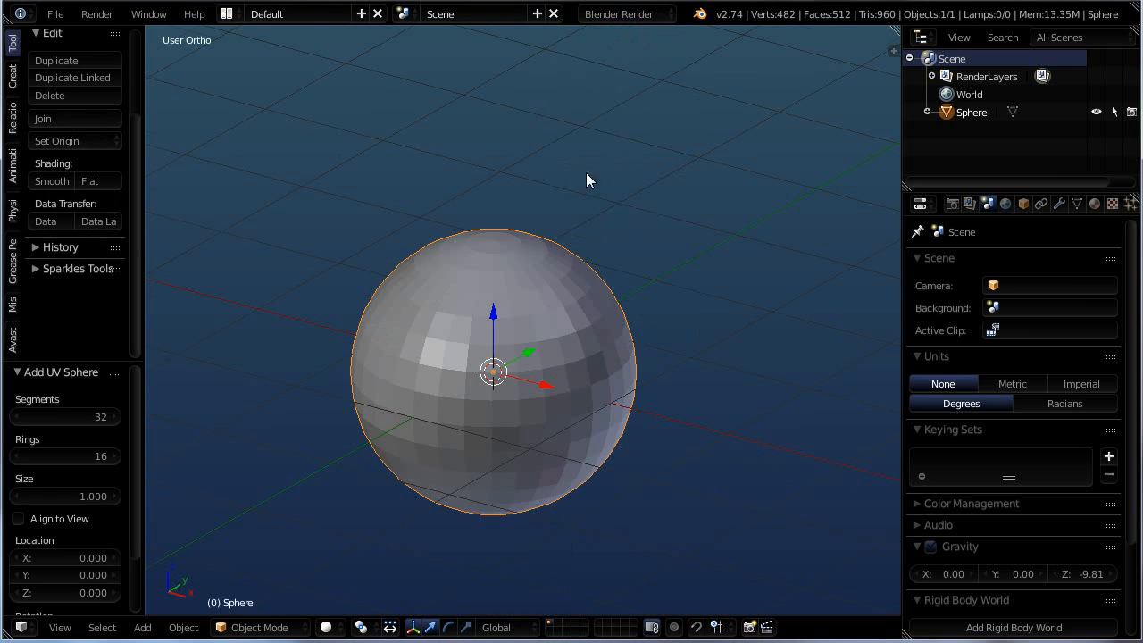
Step: In Edit Mode, select one vertical edge loop on the right side of the sphere and delete it with the Edge Loops option
scroll(553, 360, "up", 4)
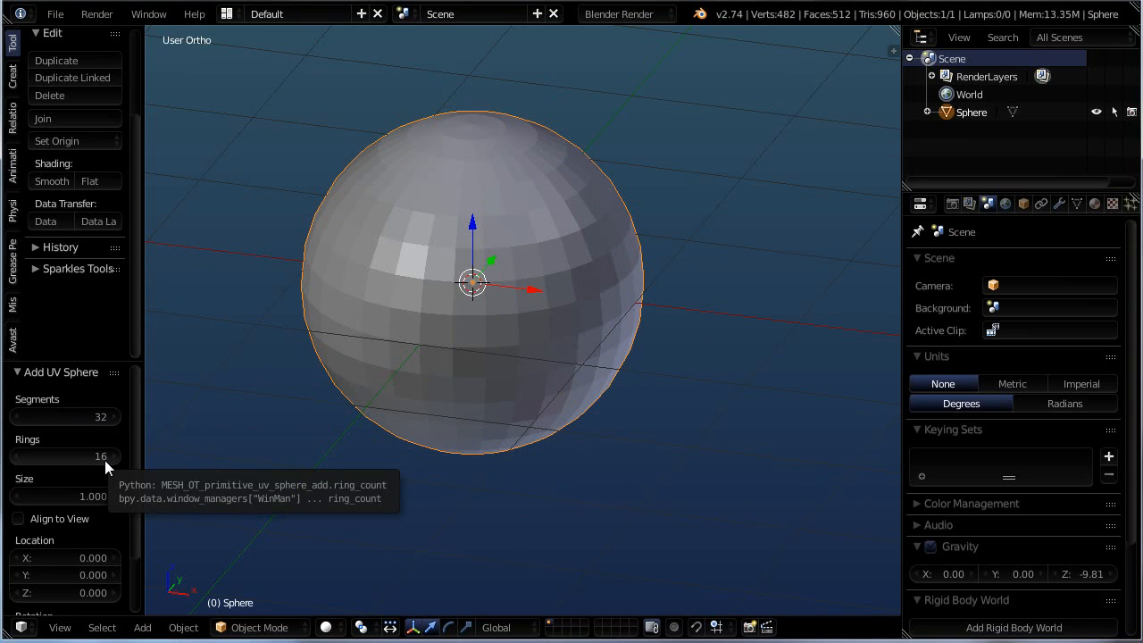
scroll(363, 316, "up", 1)
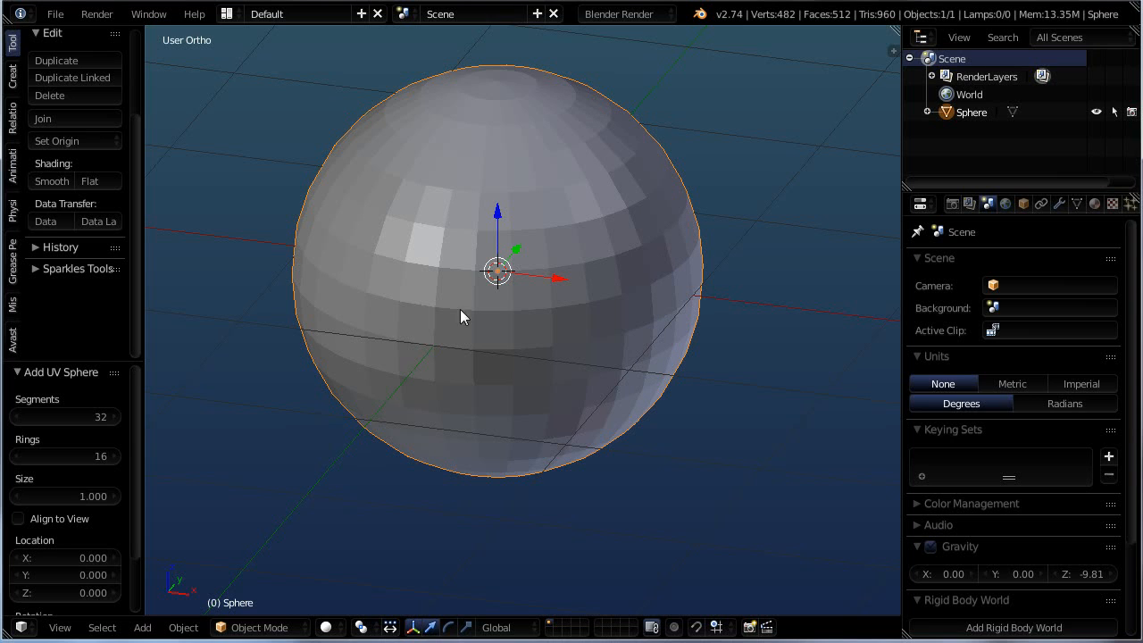
middle_click_drag(531, 469, 448, 473)
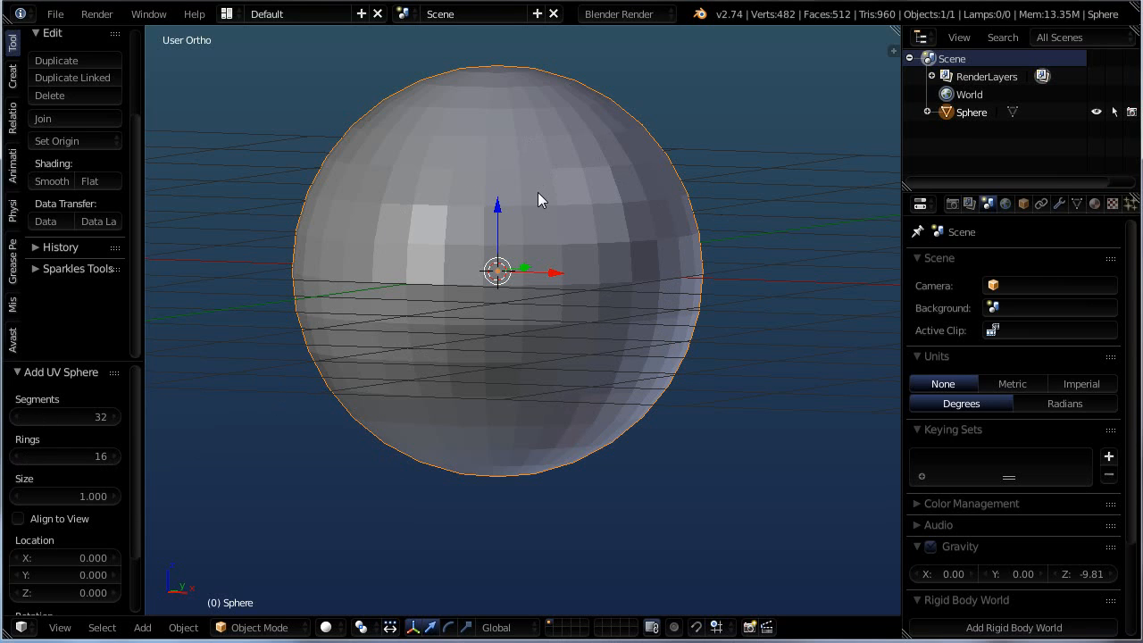
key("Tab")
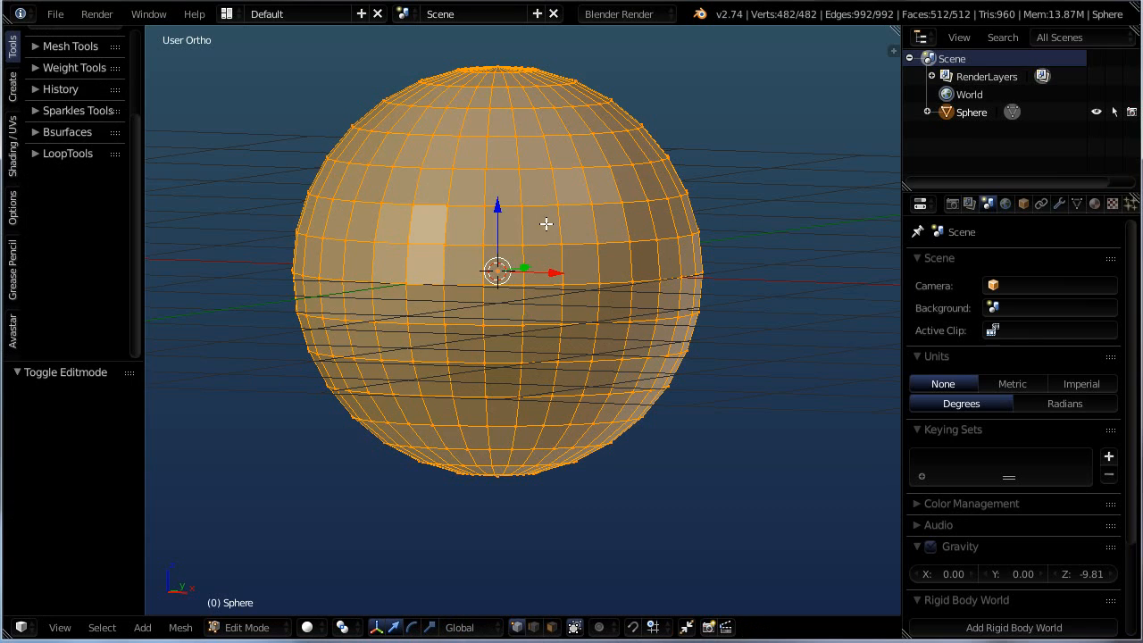
middle_click_drag(540, 207, 520, 213)
scroll(521, 213, "up", 2)
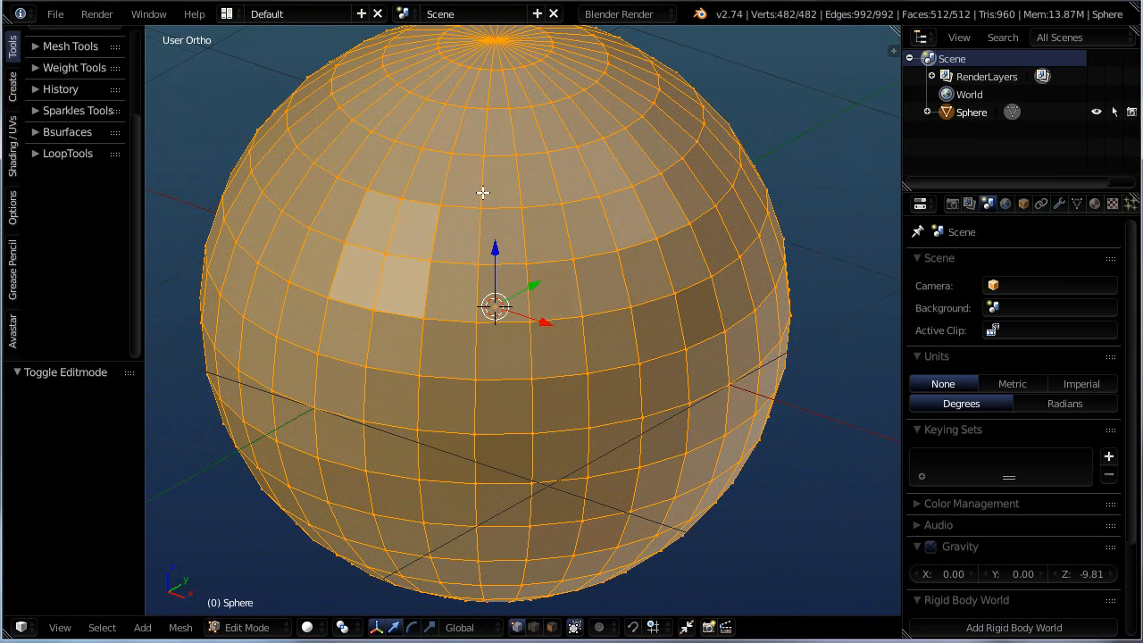
scroll(482, 191, "down", 1)
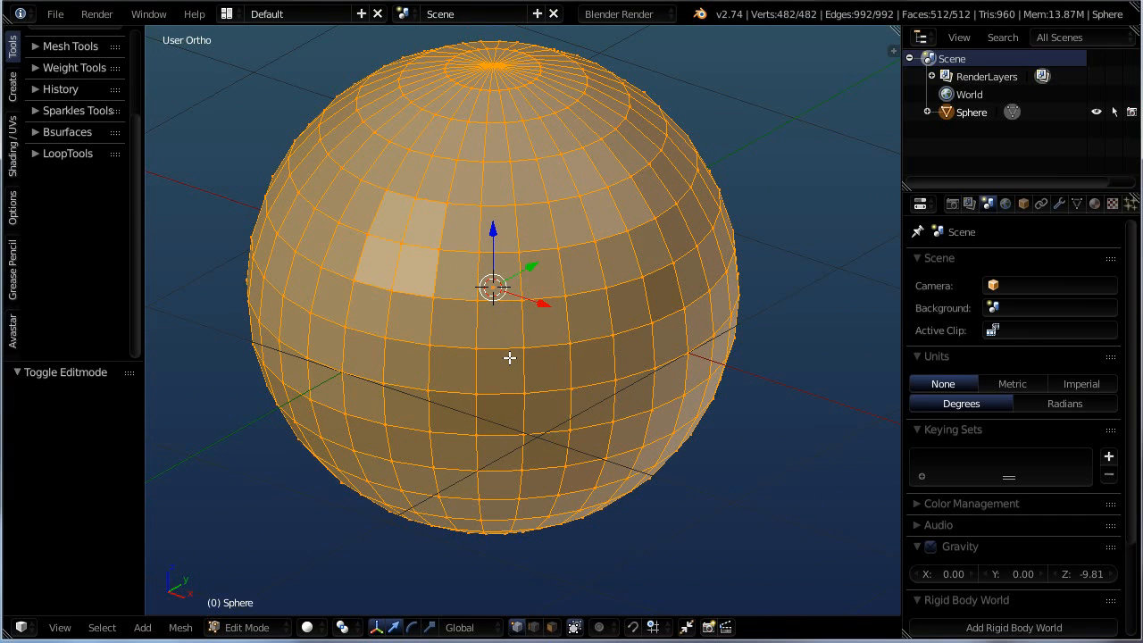
right_click(651, 299, "alt")
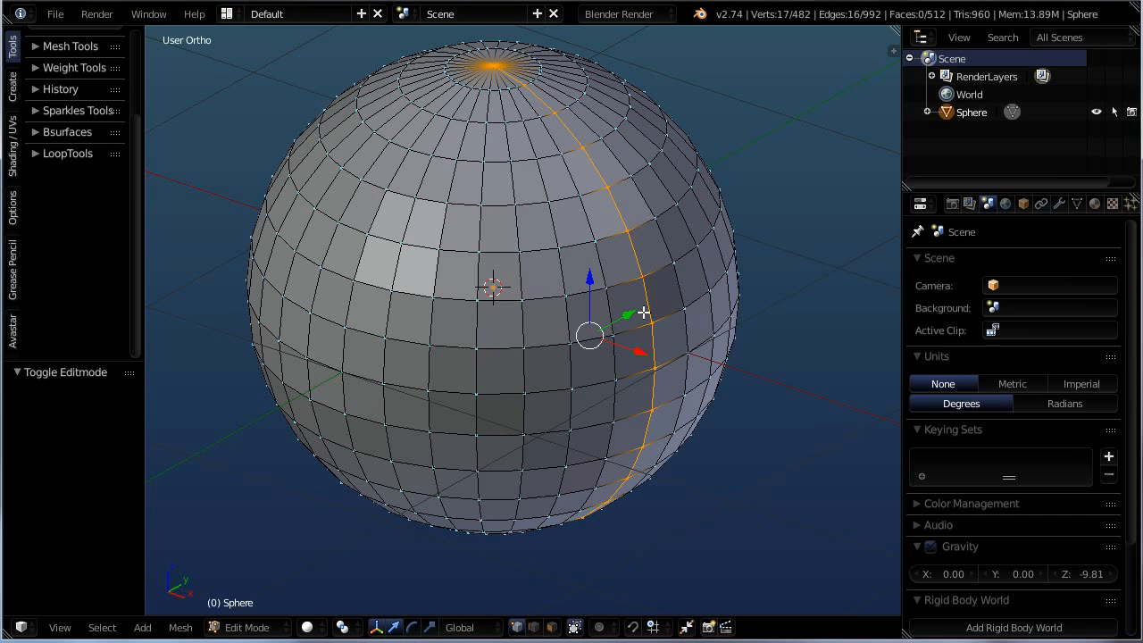
key("x")
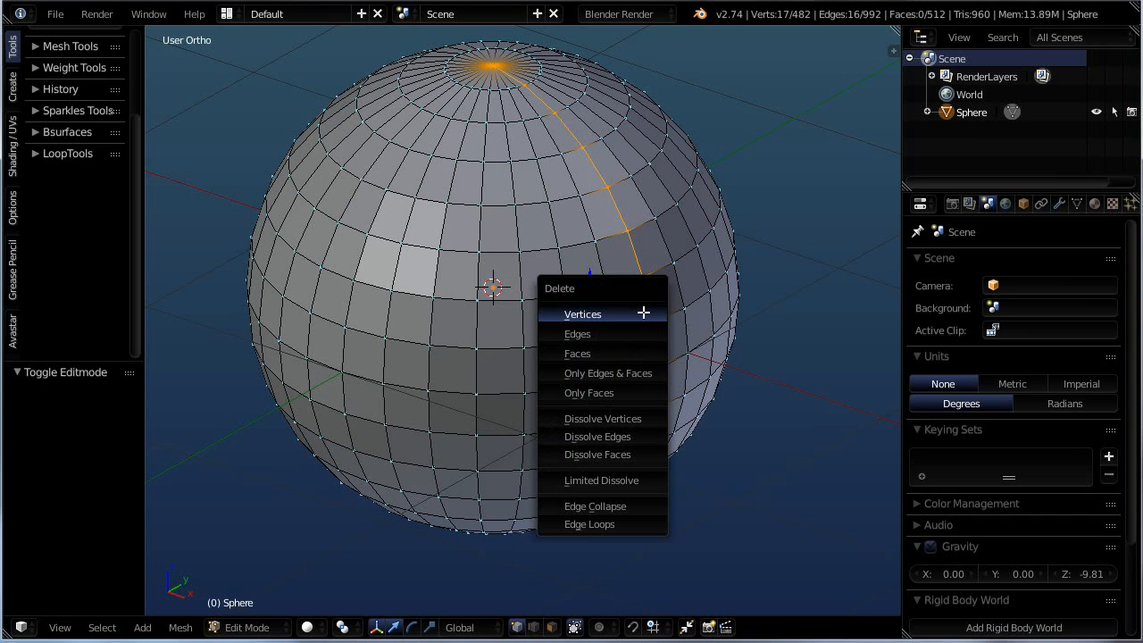
left_click(590, 524)
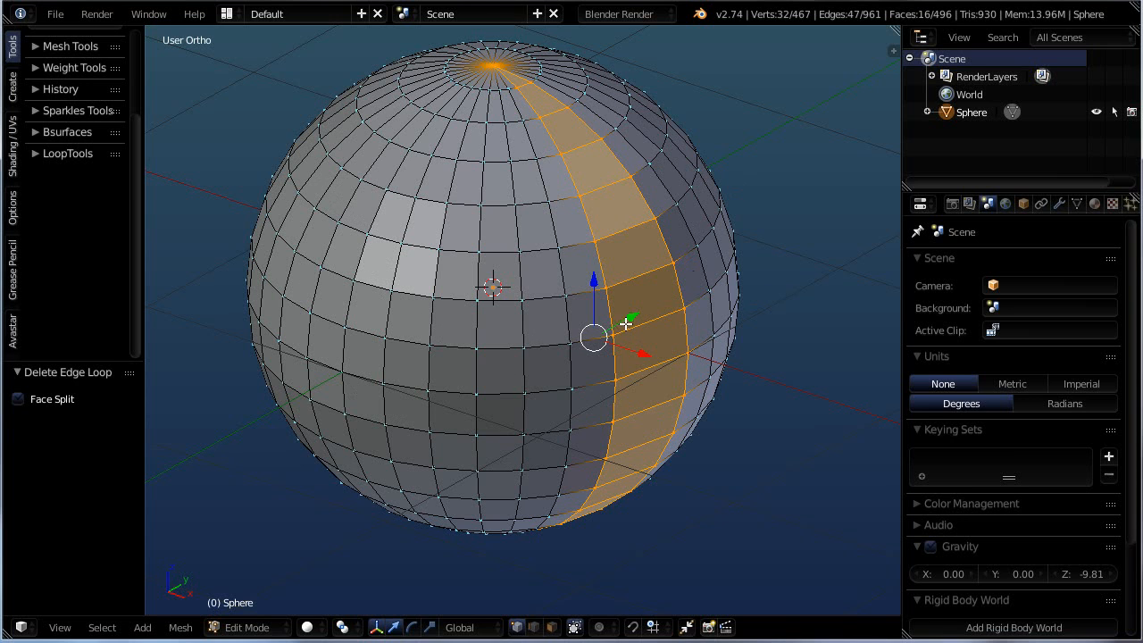
Step: Select three alternate vertical edge loops on the sphere's front left, delete them as Edge Loops, and deselect the whole mesh
middle_click_drag(625, 324, 605, 297)
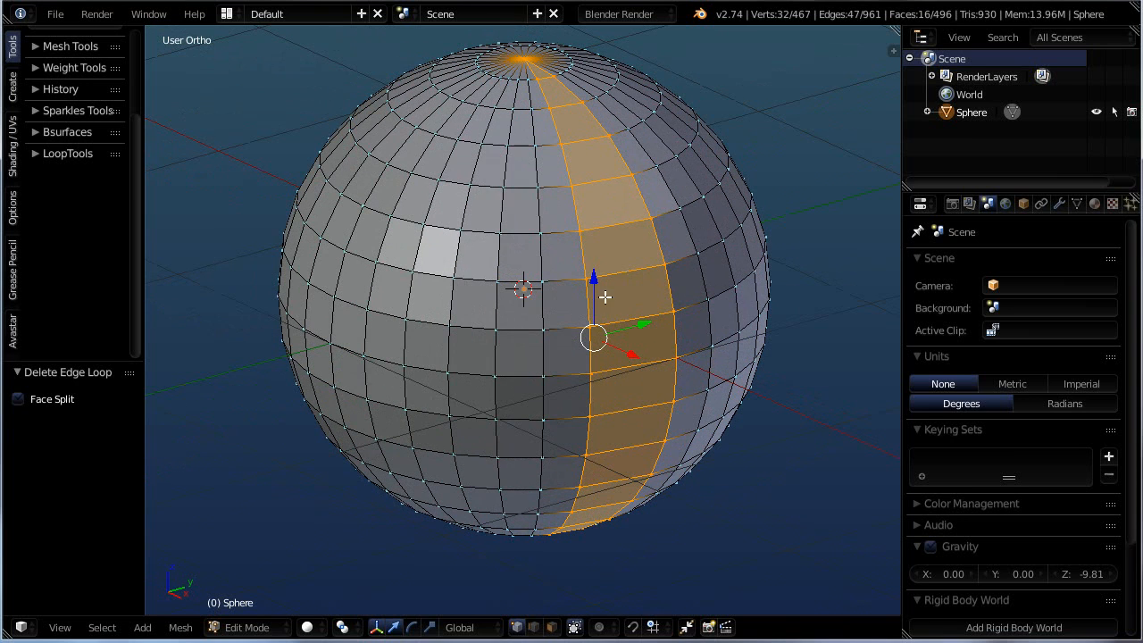
right_click(496, 254, "alt")
right_click(408, 242, "alt+shift")
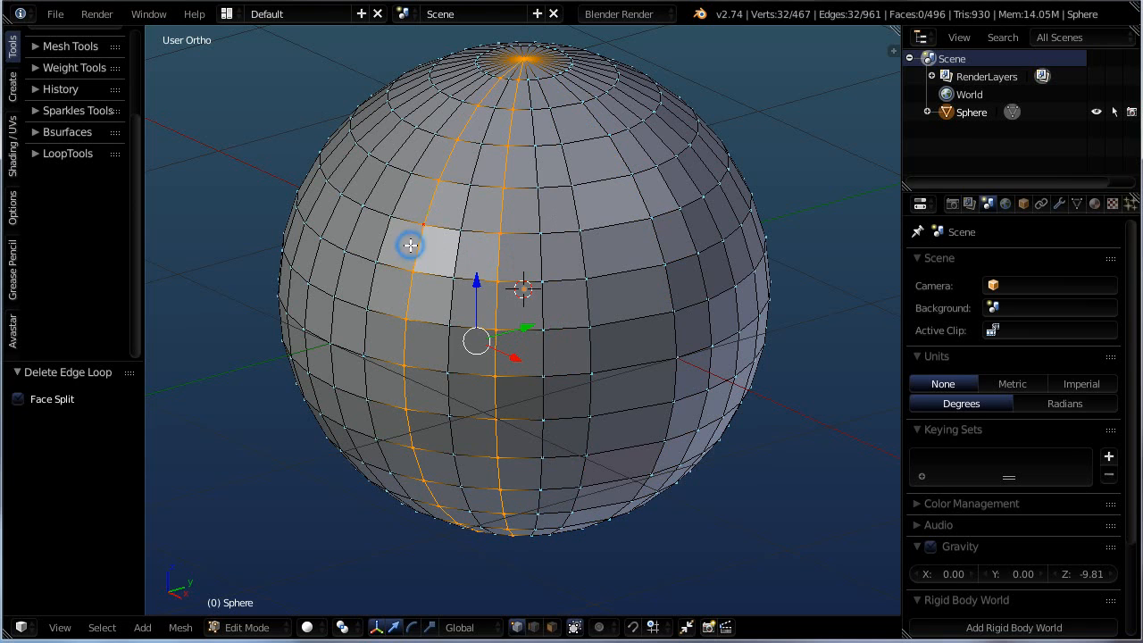
right_click(351, 230, "alt+shift")
key("x")
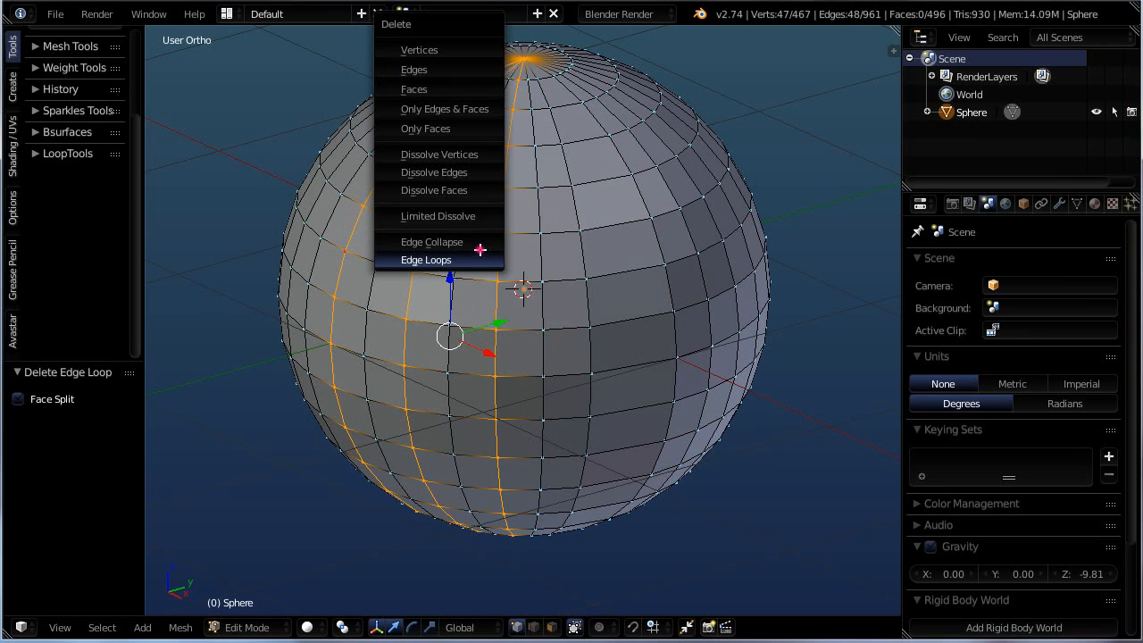
left_click(477, 247)
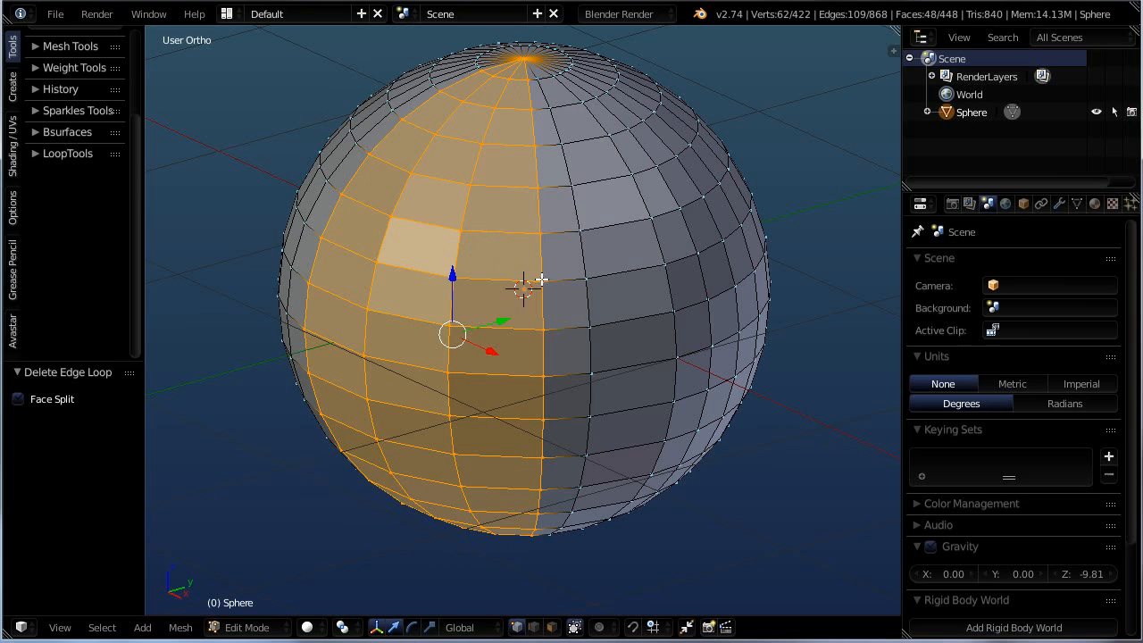
key("a")
middle_click_drag(536, 278, 480, 280)
scroll(507, 270, "down", 2)
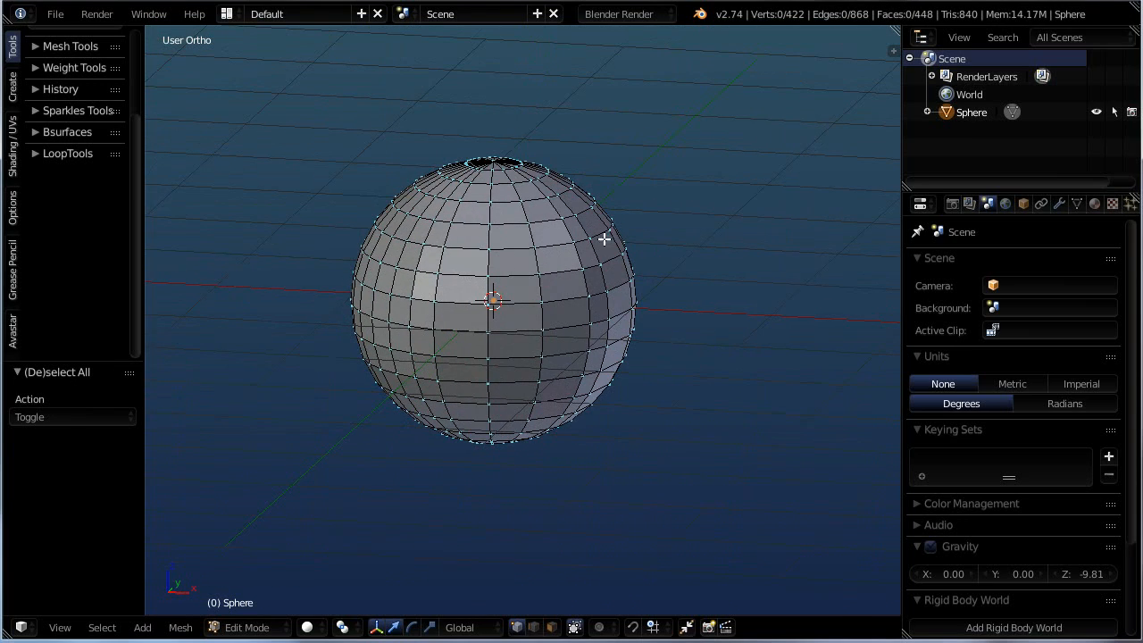
Step: In Object Mode, delete the edited sphere and add a new UV sphere with 32 segments and 16 rings
key("Tab")
key("x")
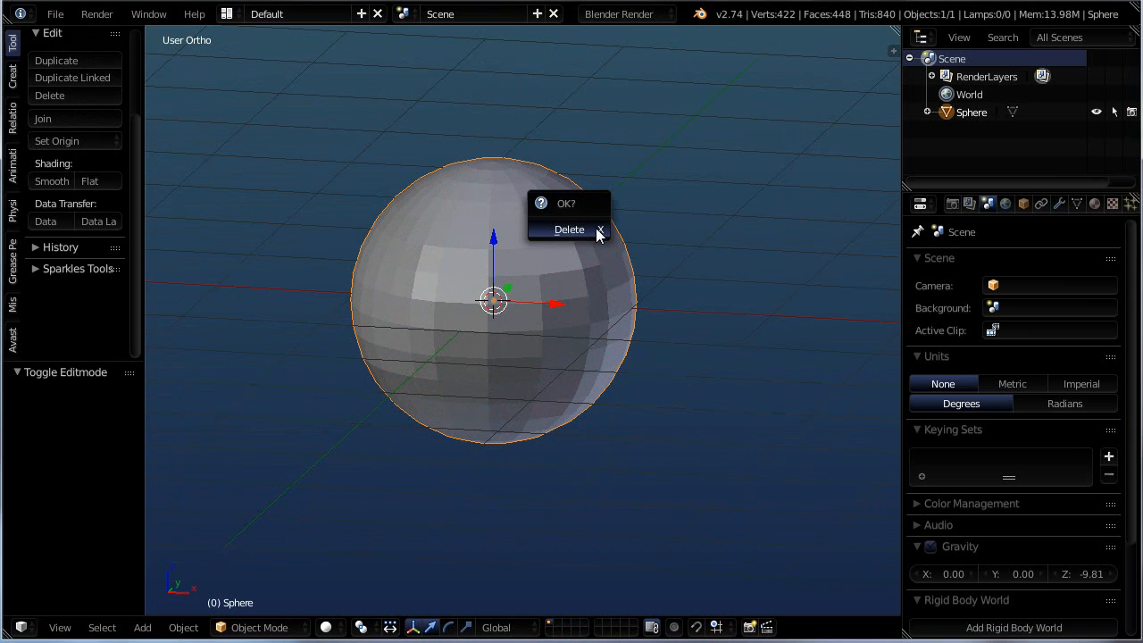
left_click(598, 234)
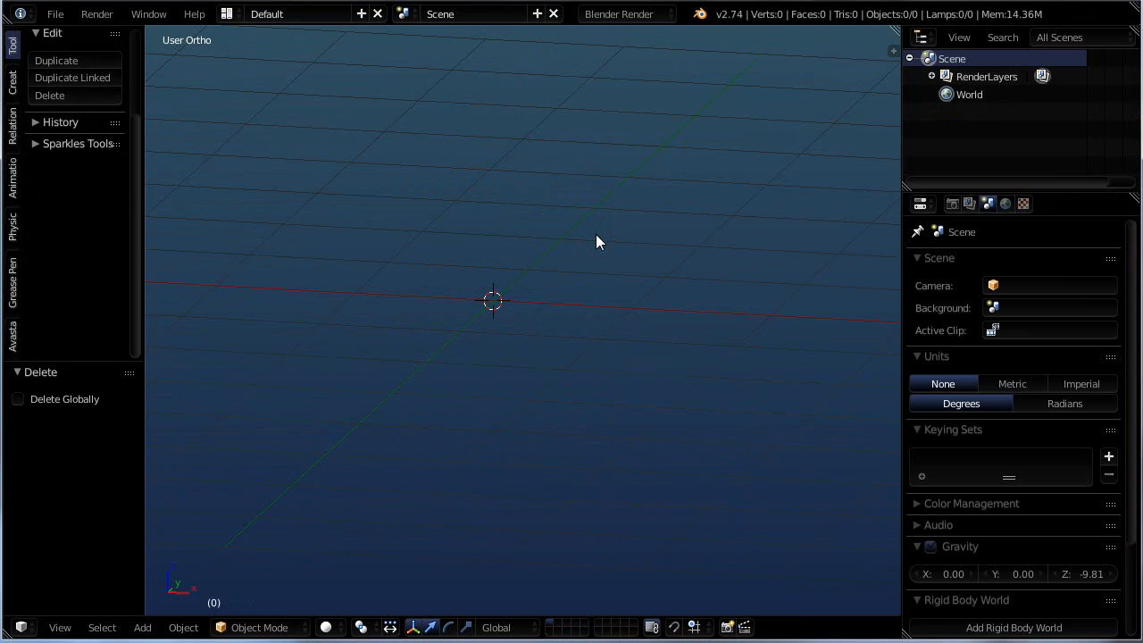
key("shift+a")
mouse_move(595, 235)
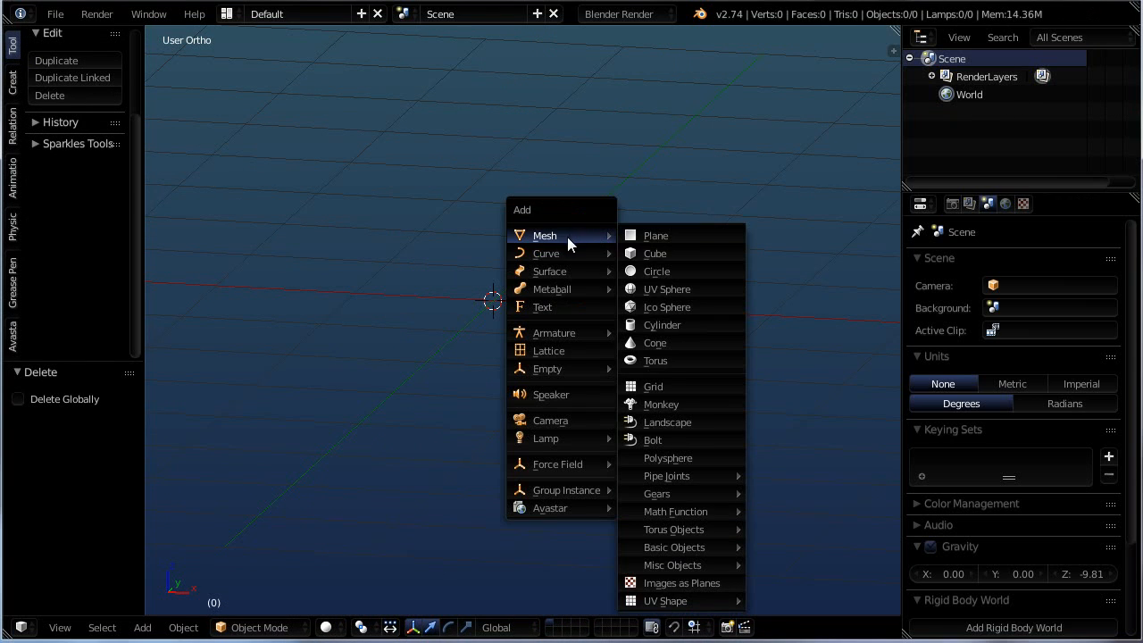
left_click(666, 290)
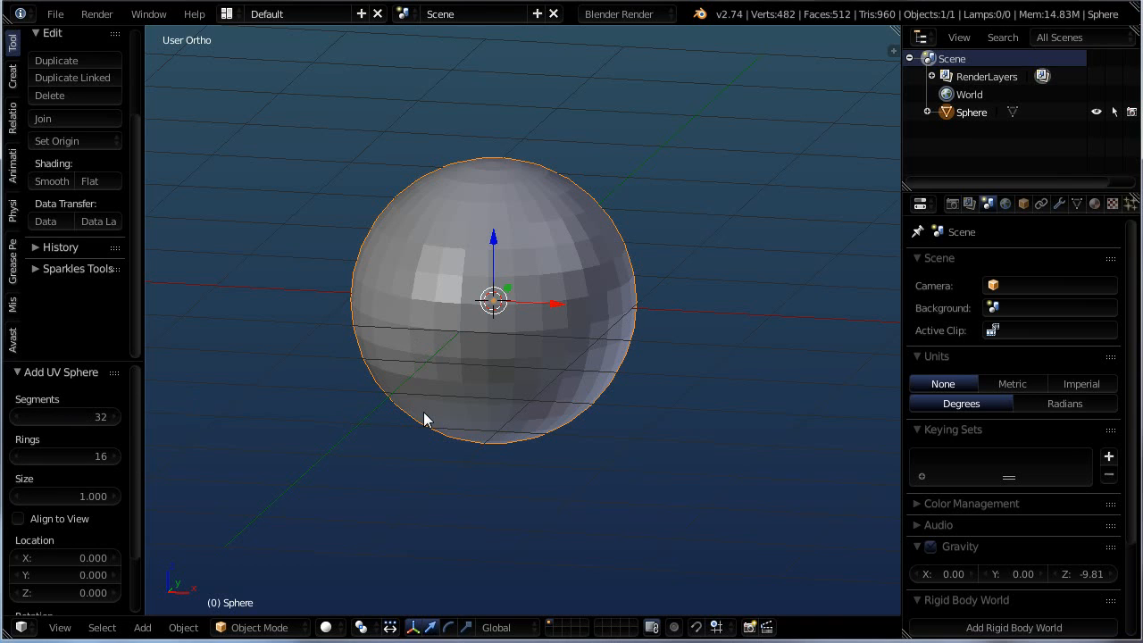
Step: In Edit Mode, select one vertical edge loop just right of the sphere's centre and delete it with the Edge Loops option
key("Tab")
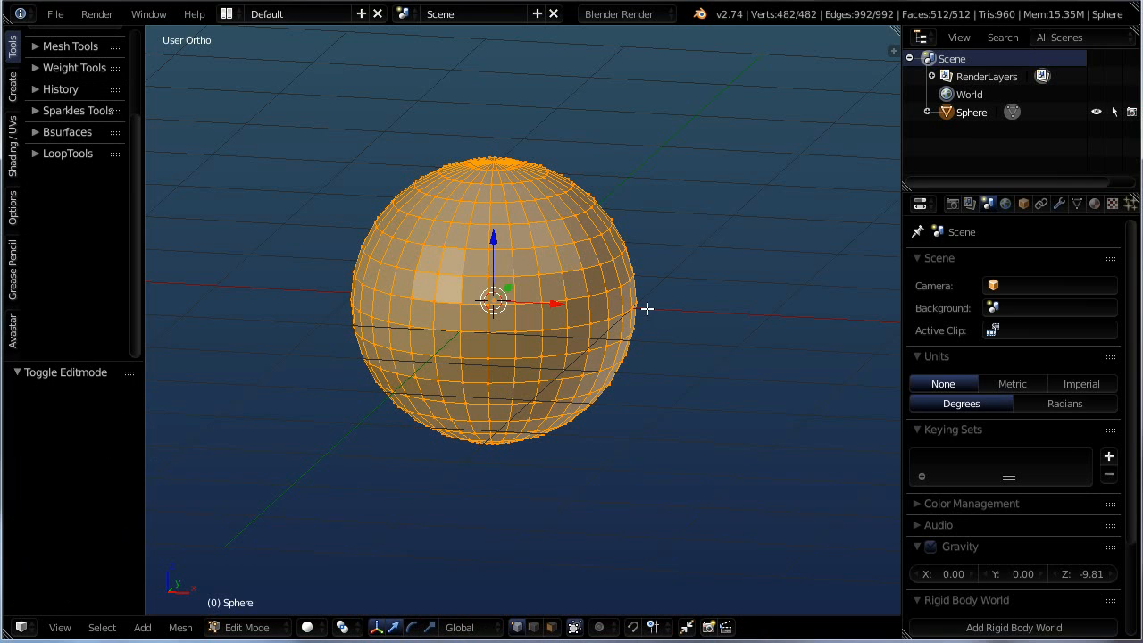
right_click(566, 323, "alt")
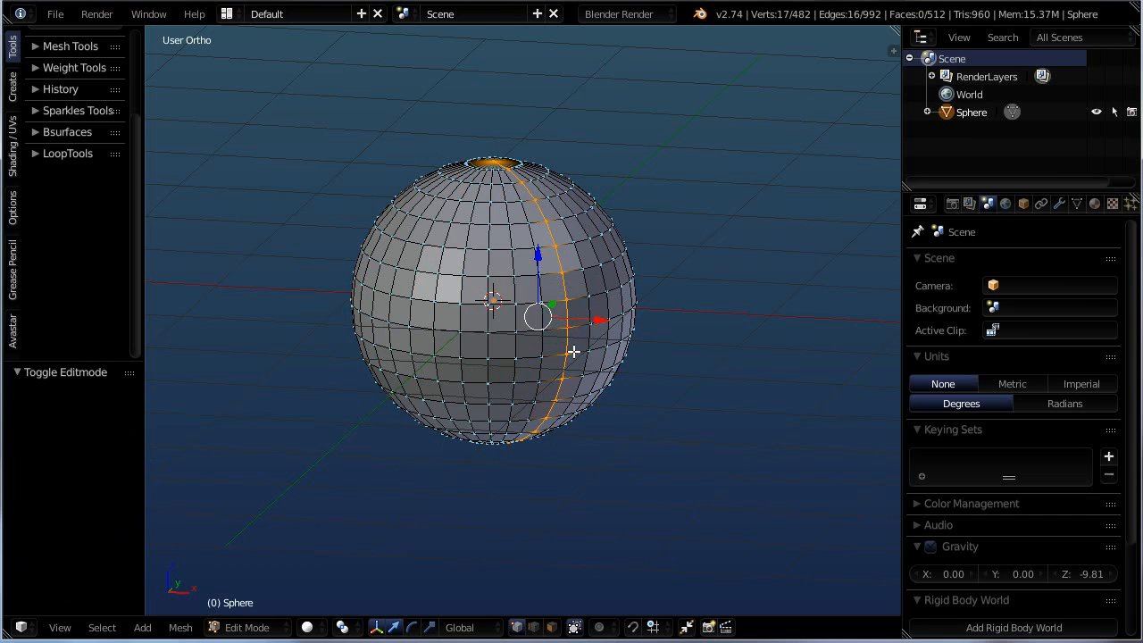
key("x")
left_click(572, 351)
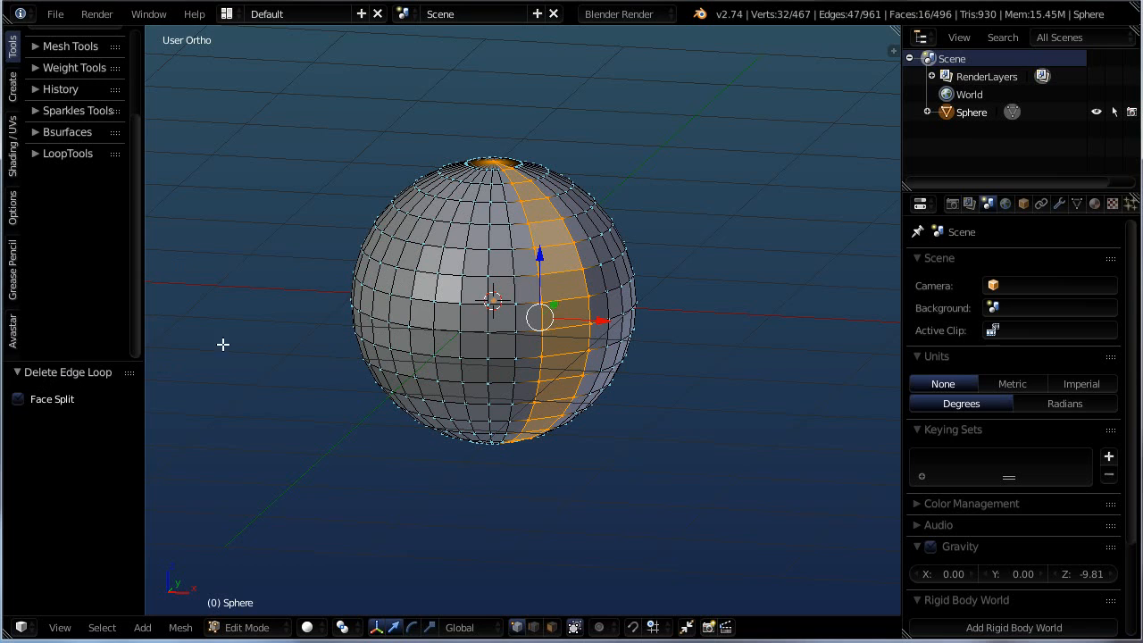
Step: Return to Object Mode, delete the sphere and replace it with a fresh UV sphere
key("Tab")
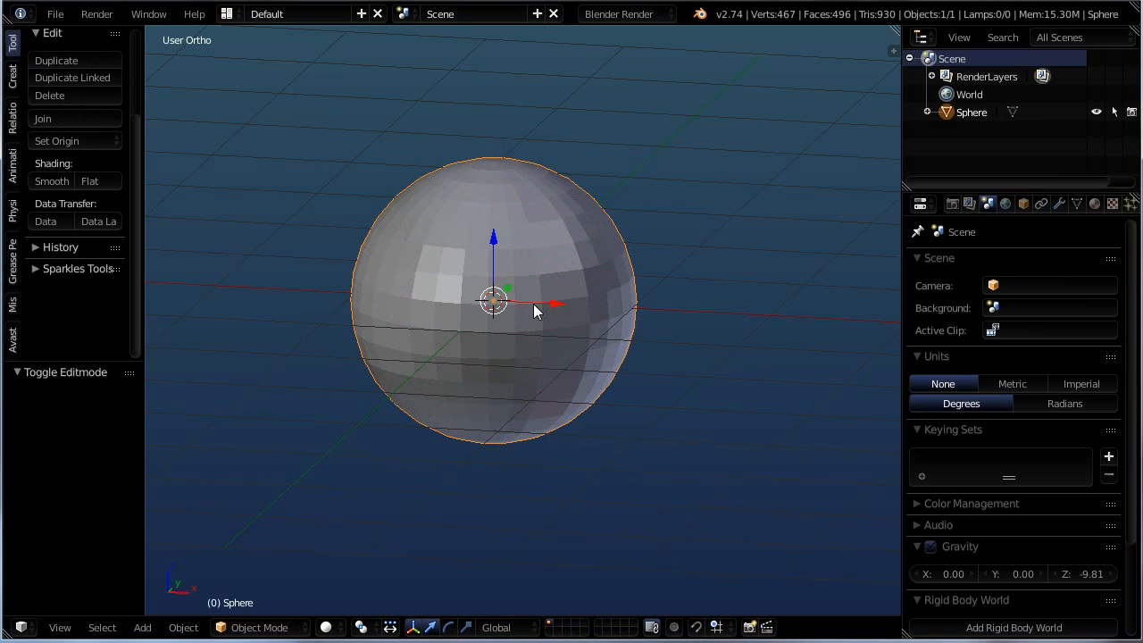
key("x")
left_click(532, 308)
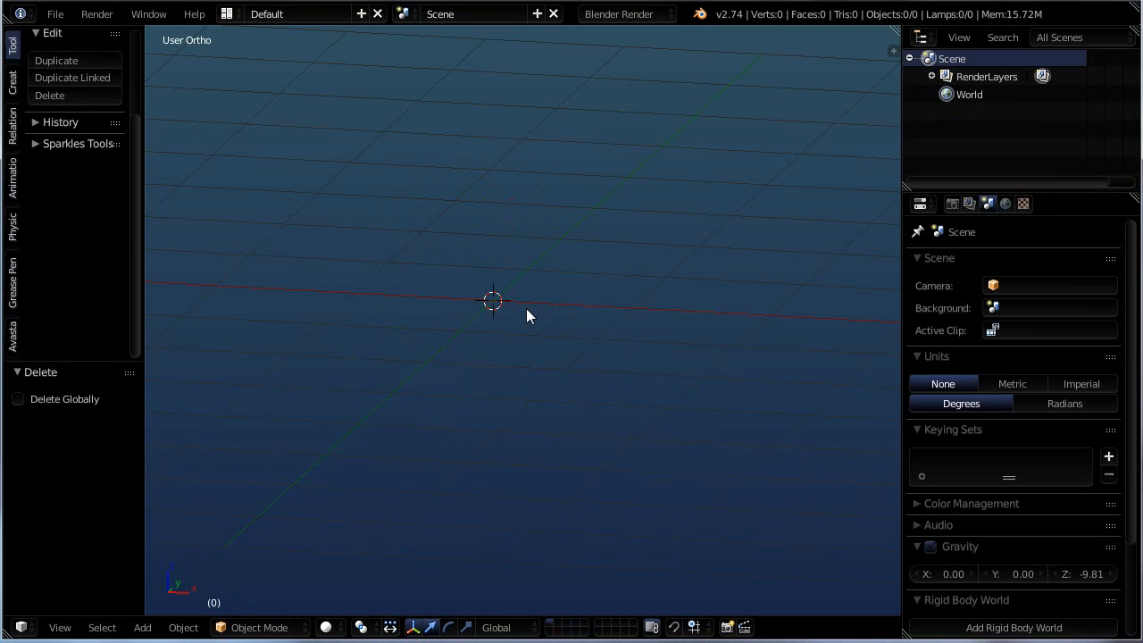
key("shift+a")
mouse_move(526, 308)
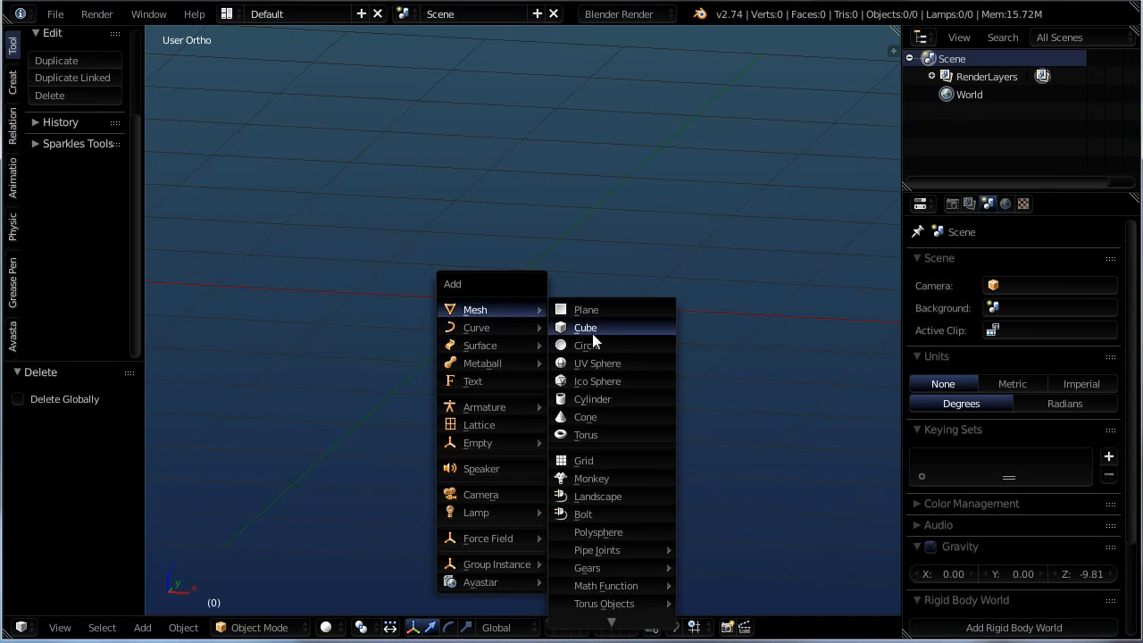
left_click(598, 361)
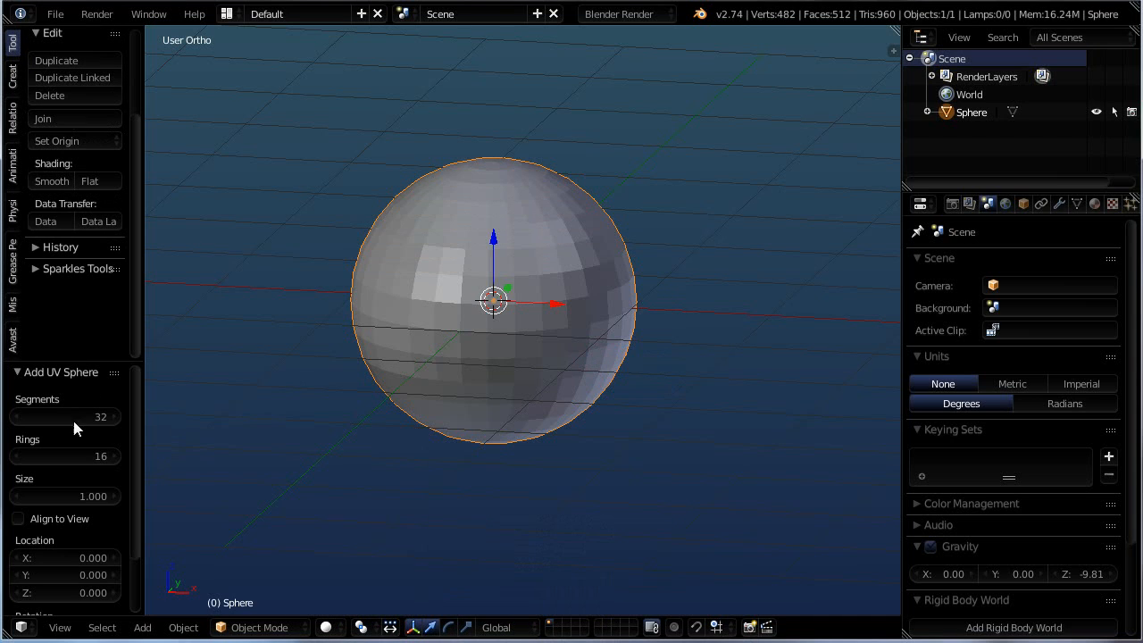
Step: Reduce the new UV sphere to 8 segments and 8 rings, and check its shape from several angles
left_click(98, 416)
type("8")
key("Return")
middle_click_drag(479, 309, 516, 320)
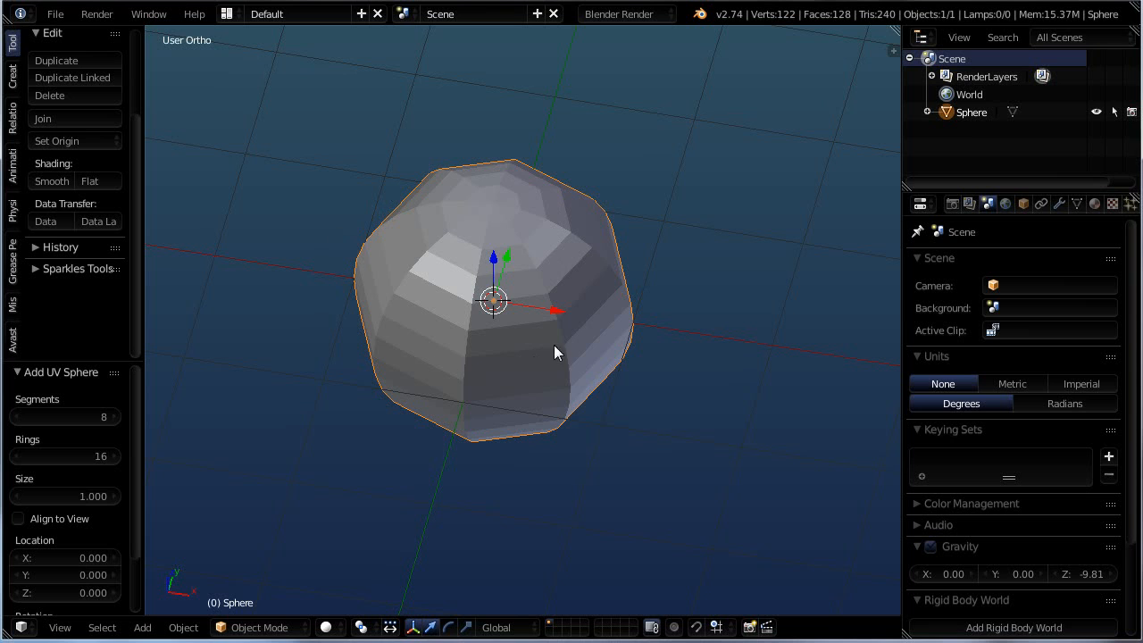
middle_click_drag(586, 289, 587, 348)
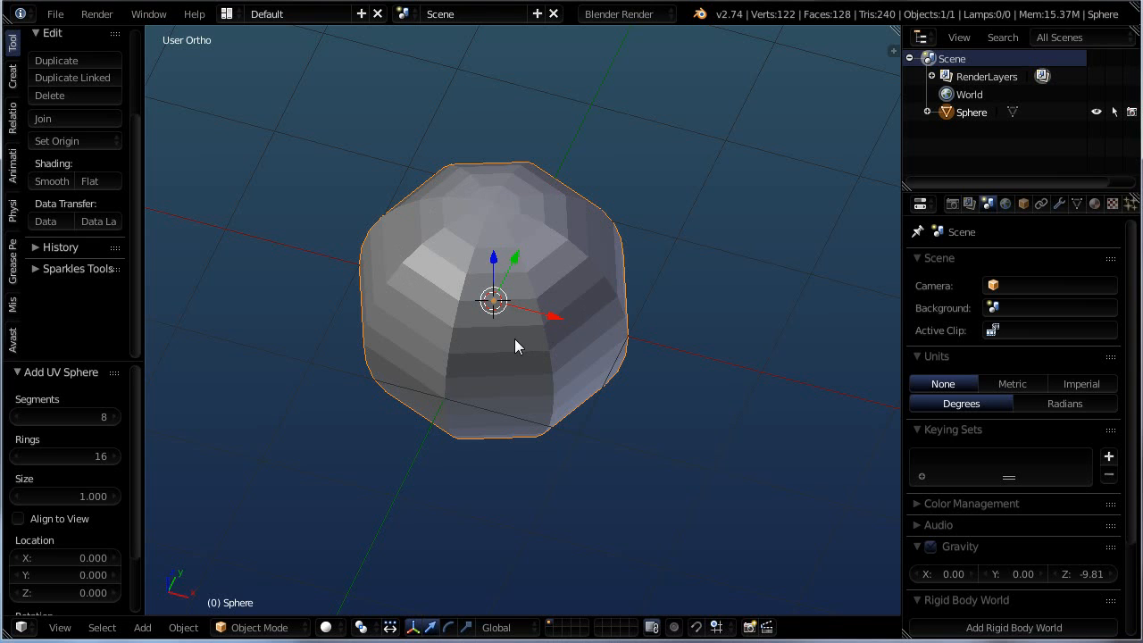
middle_click_drag(572, 377, 553, 282)
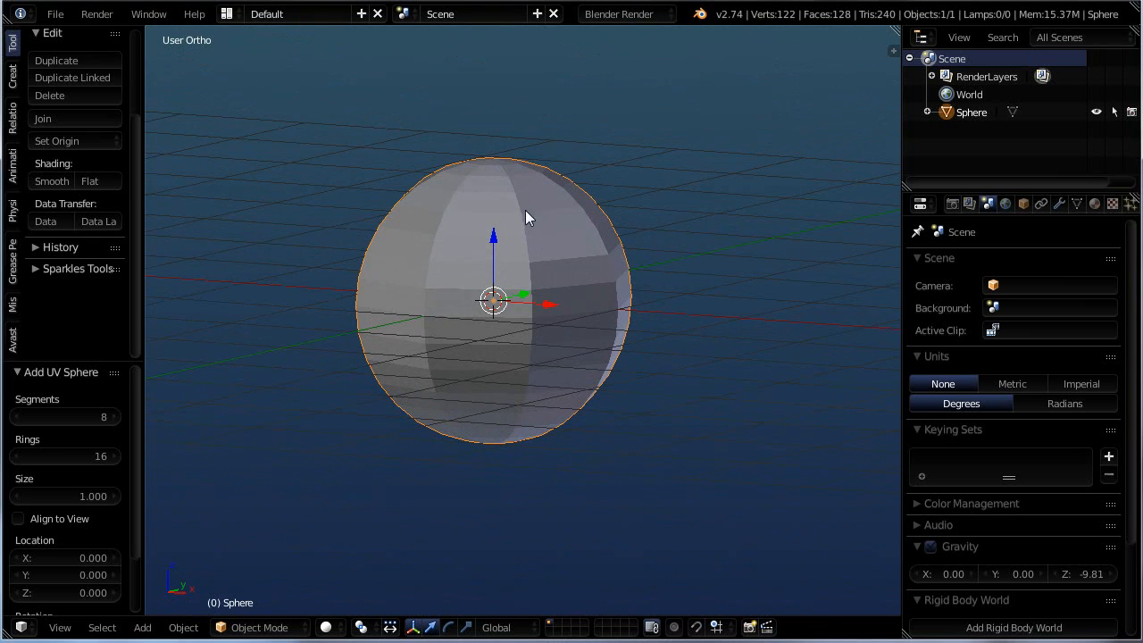
left_click(104, 455)
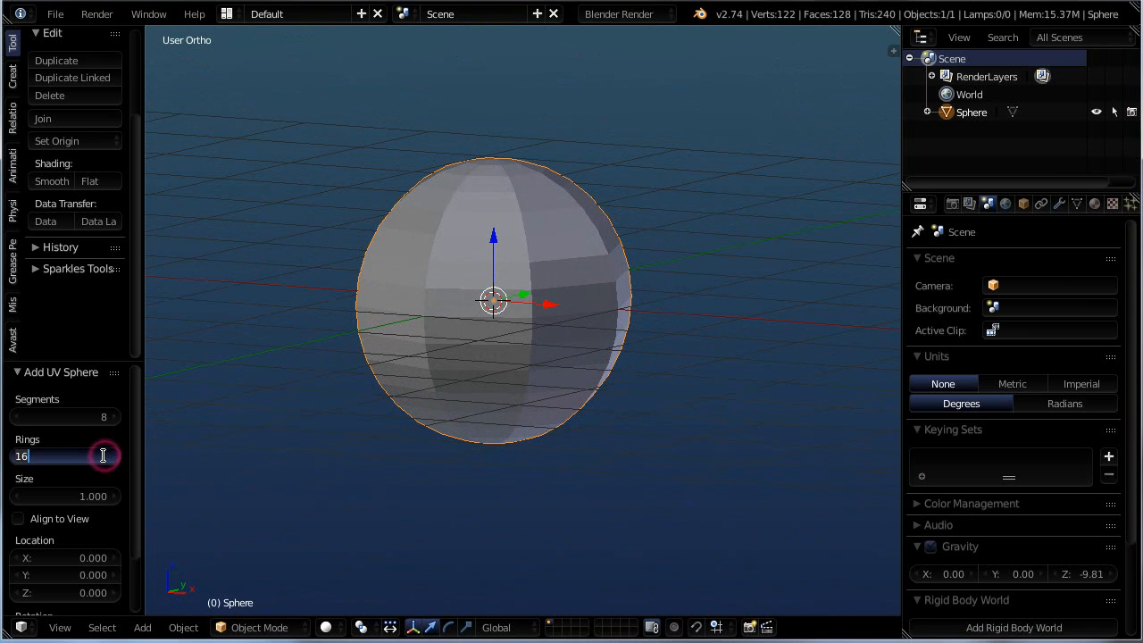
type("8")
key("Return")
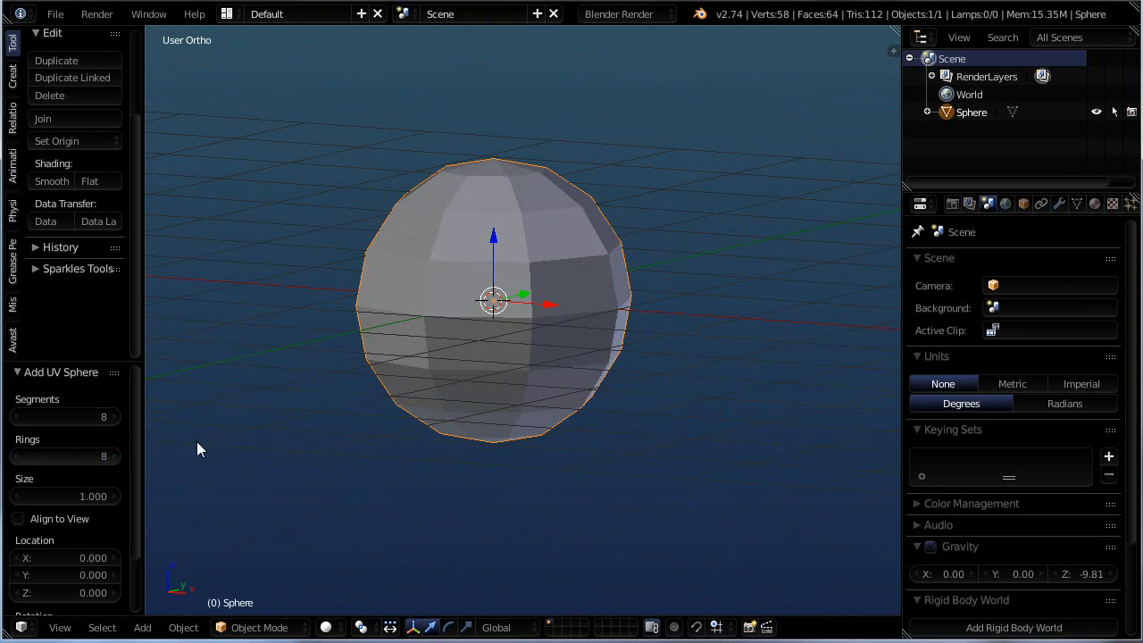
mouse_move(416, 416)
middle_mouse_down()
mouse_move(441, 485)
mouse_move(634, 412)
mouse_move(572, 453)
mouse_move(590, 452)
middle_mouse_up()
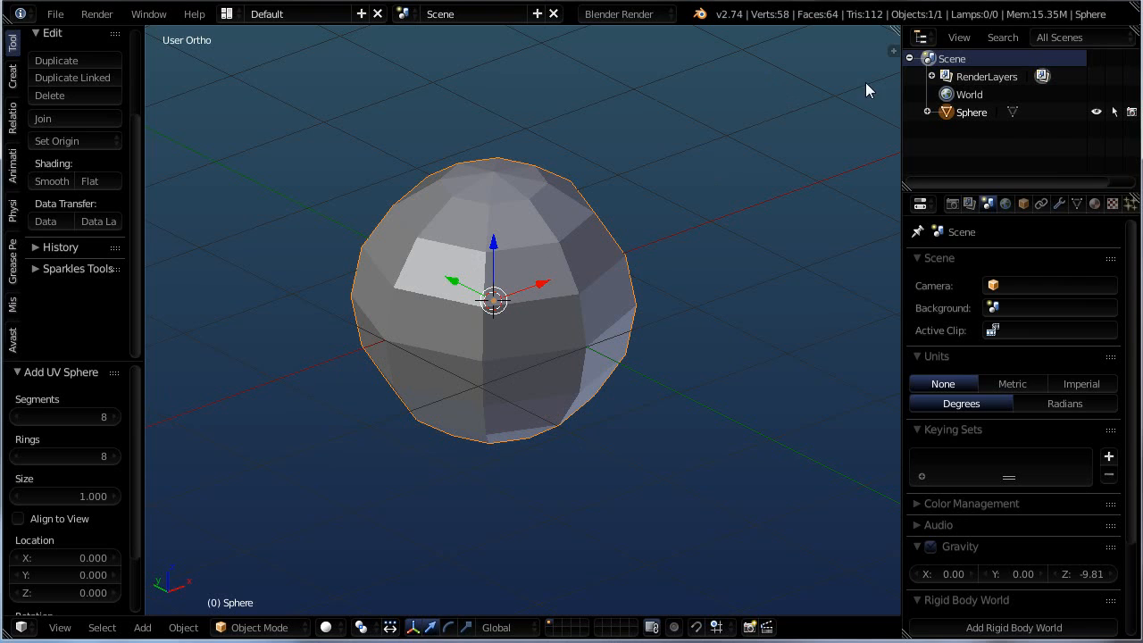
Step: Set the UV sphere back to 32 segments and 16 rings
left_click(100, 417)
type("32")
key("Return")
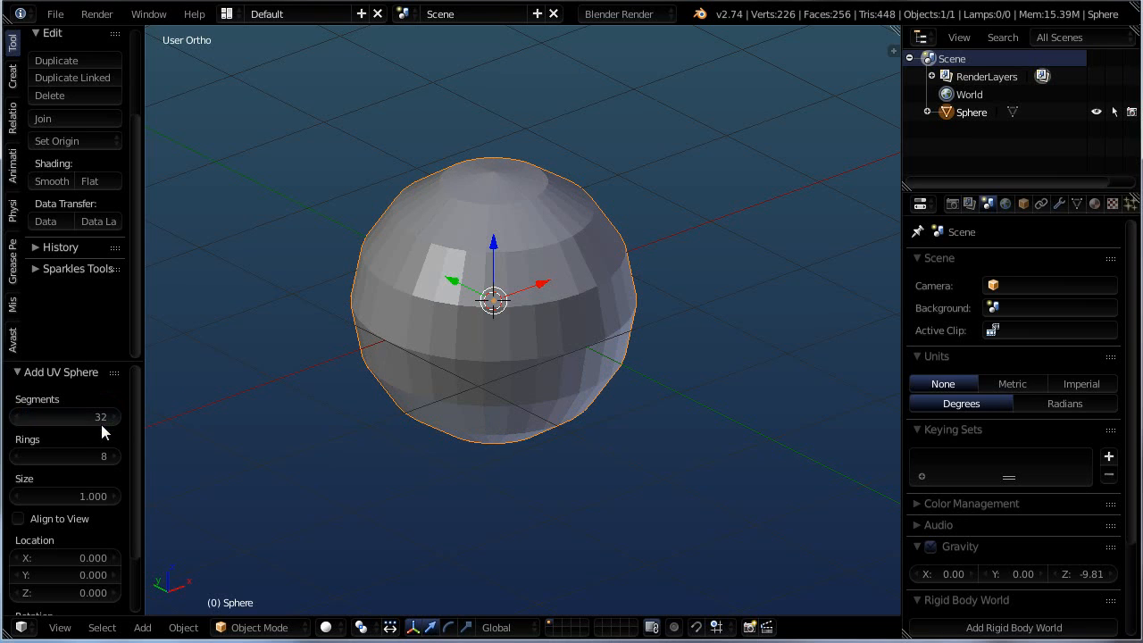
left_click(103, 456)
type("16")
key("Return")
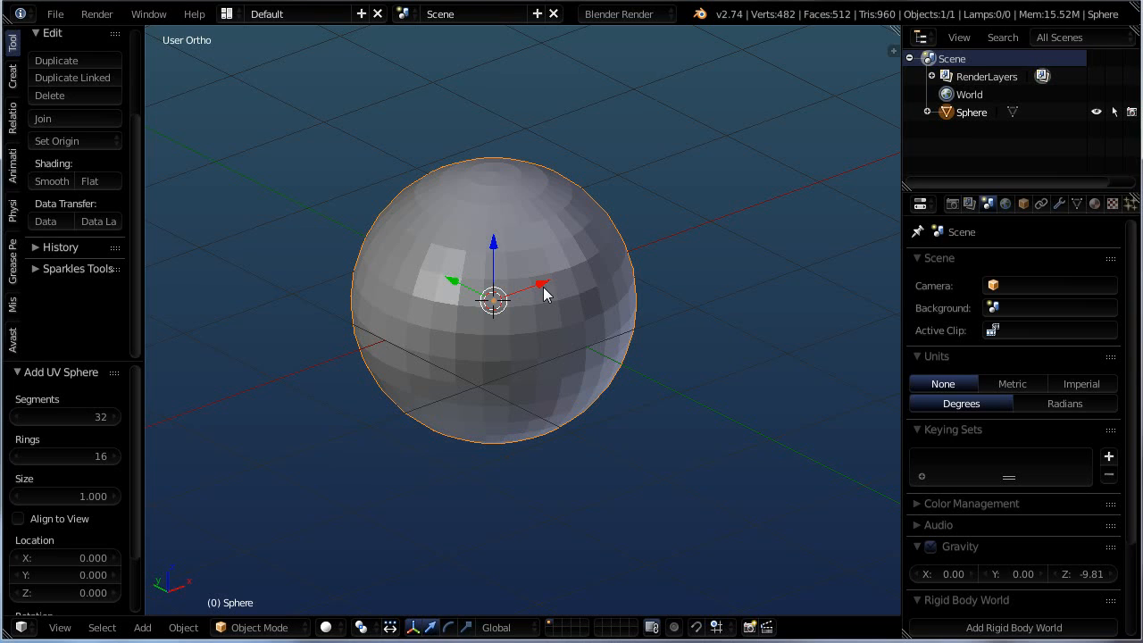
Step: Lower the UV sphere's resolution to 8 segments and 8 rings
middle_click_drag(569, 316, 485, 292)
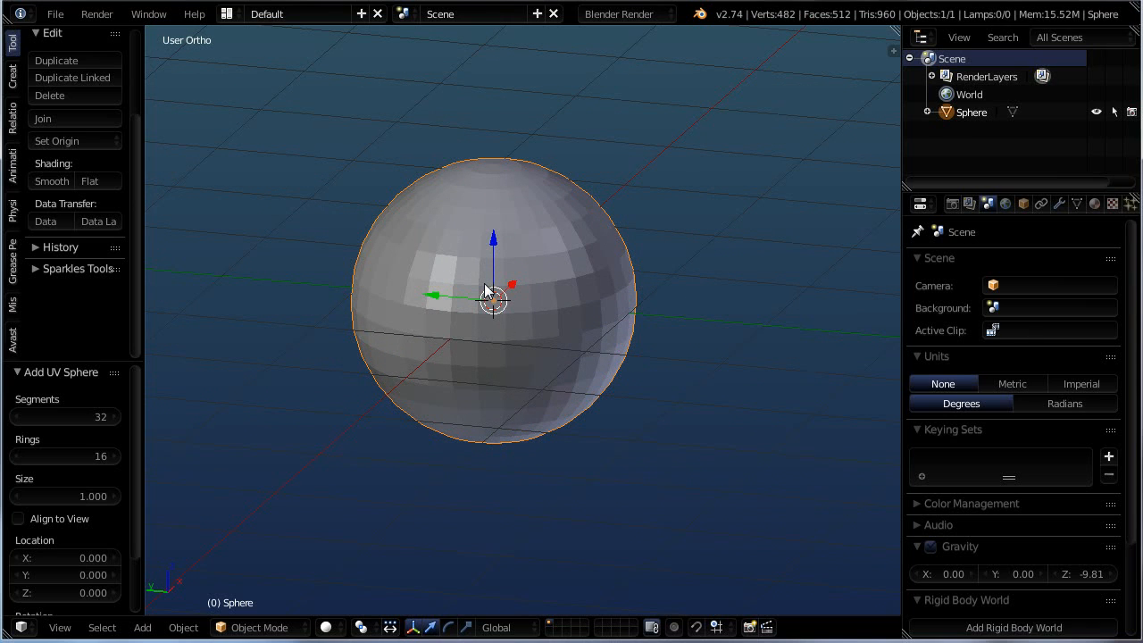
scroll(160, 352, "up", 1)
left_click(103, 418)
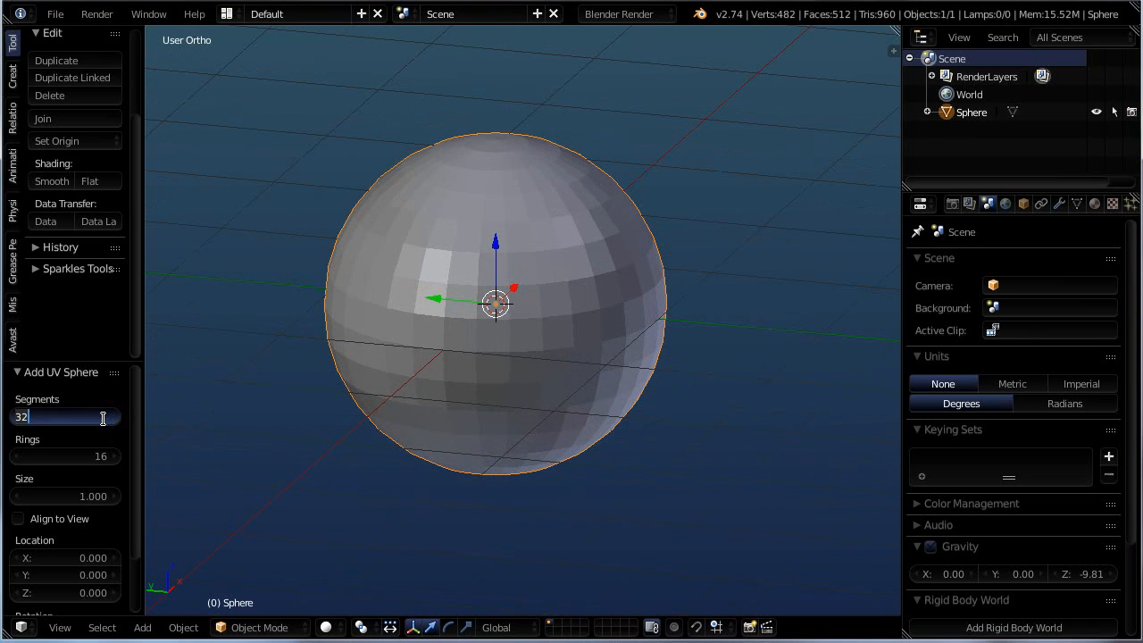
type("8")
key("Return")
left_click(103, 454)
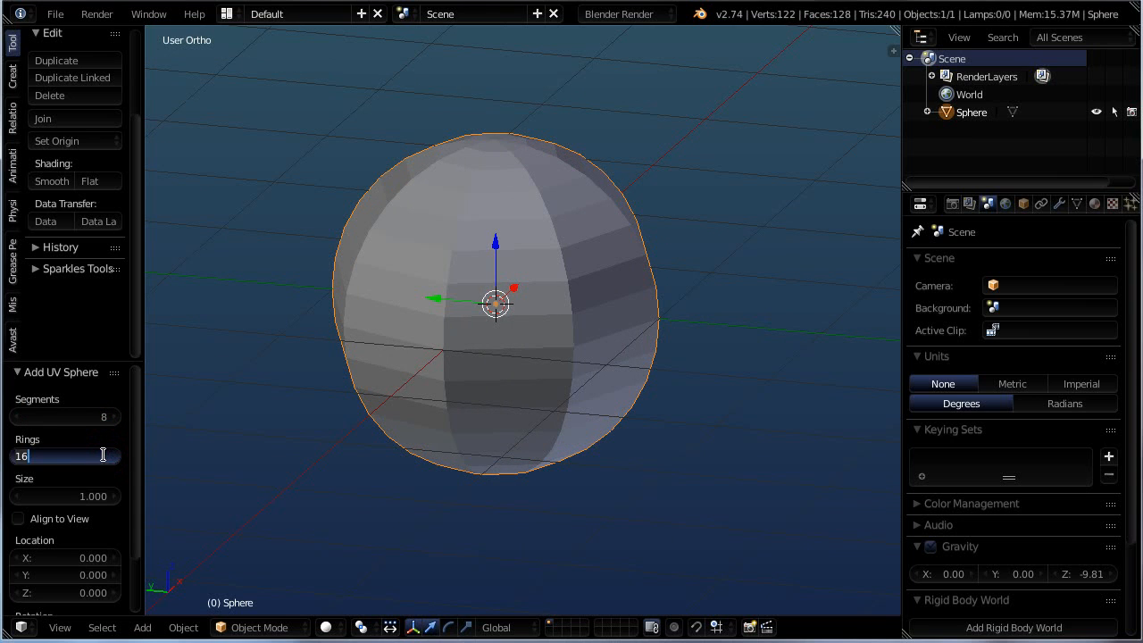
type("8")
key("Return")
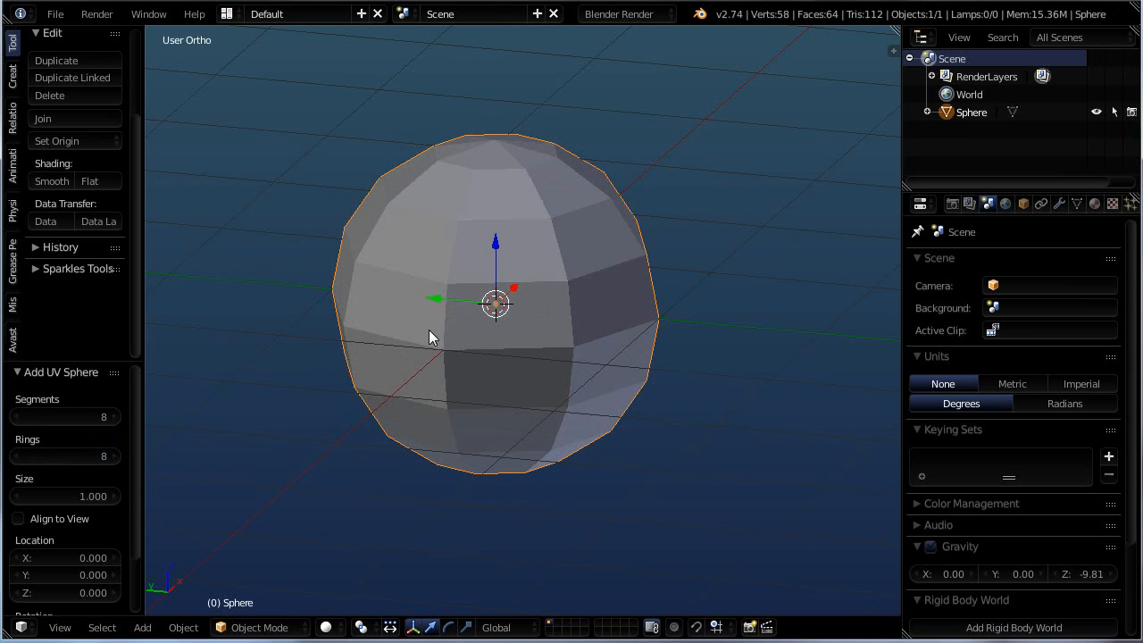
Step: Enter Edit Mode and examine the faces meeting at the sphere's top pole and those around its body
middle_click_drag(440, 350, 563, 279)
middle_click_drag(509, 231, 502, 308)
scroll(501, 291, "down", 1)
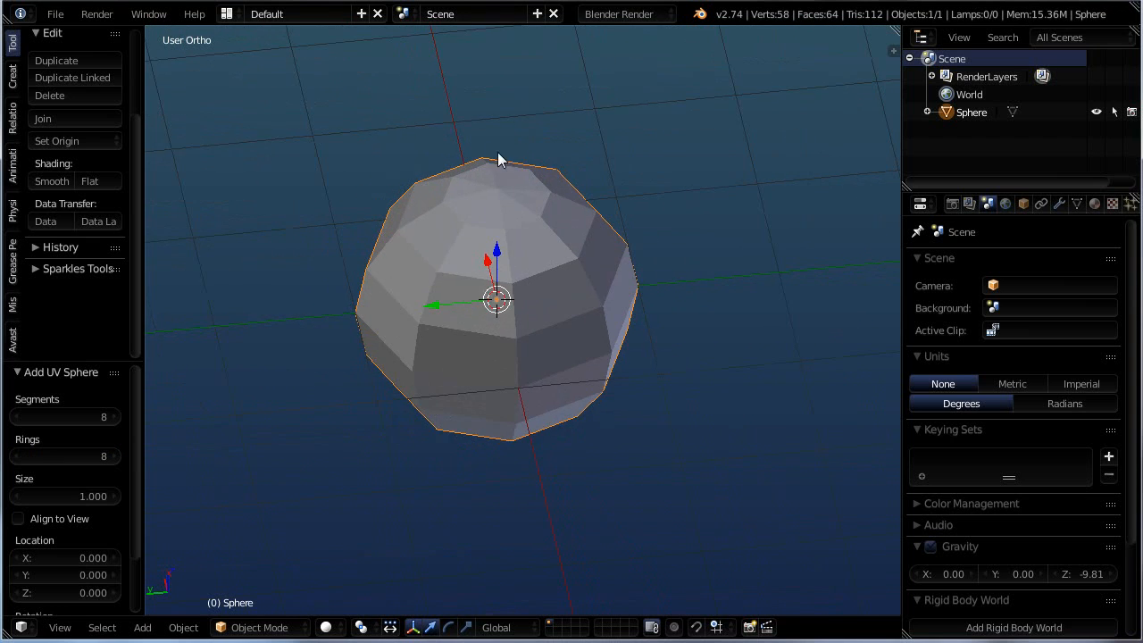
scroll(498, 156, "up", 3)
scroll(523, 245, "up", 2)
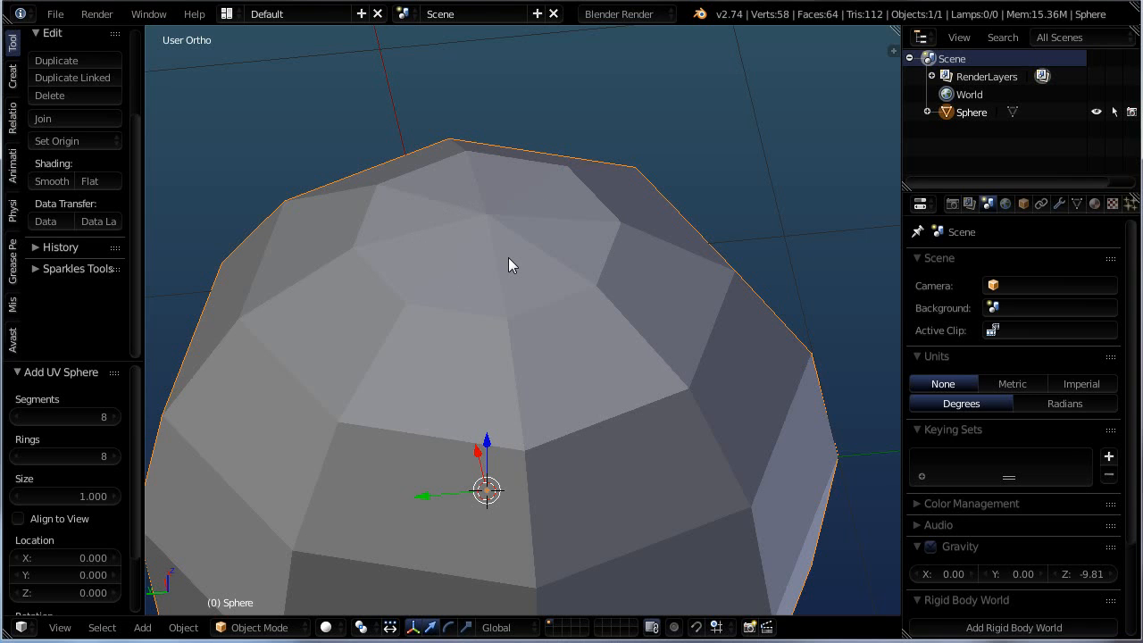
key("Tab")
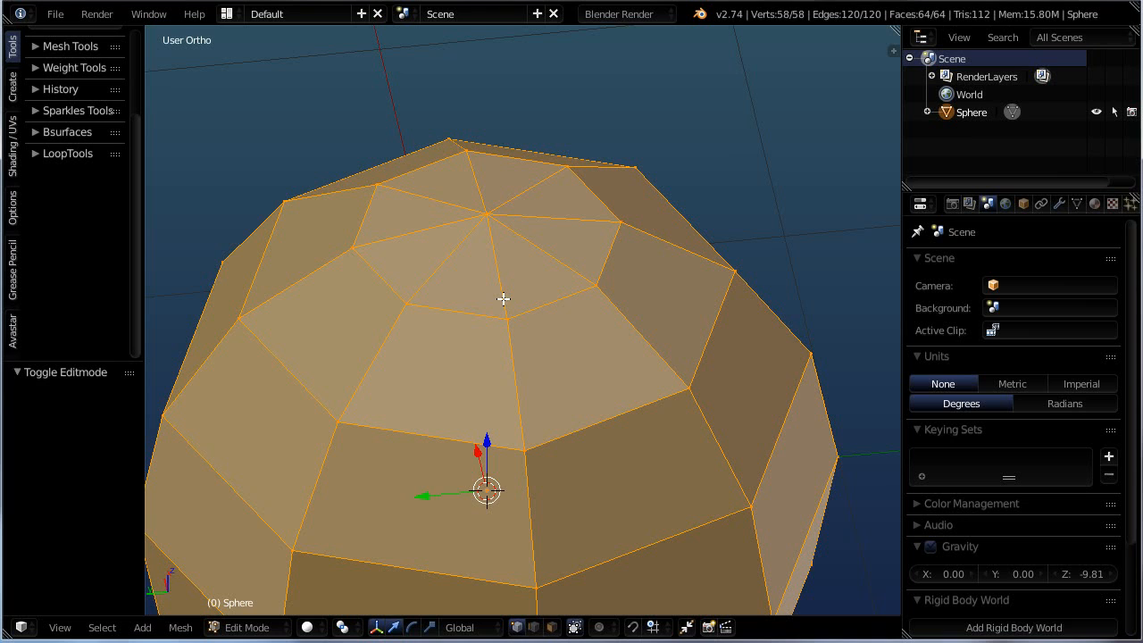
scroll(504, 299, "down", 2)
scroll(518, 299, "up", 1)
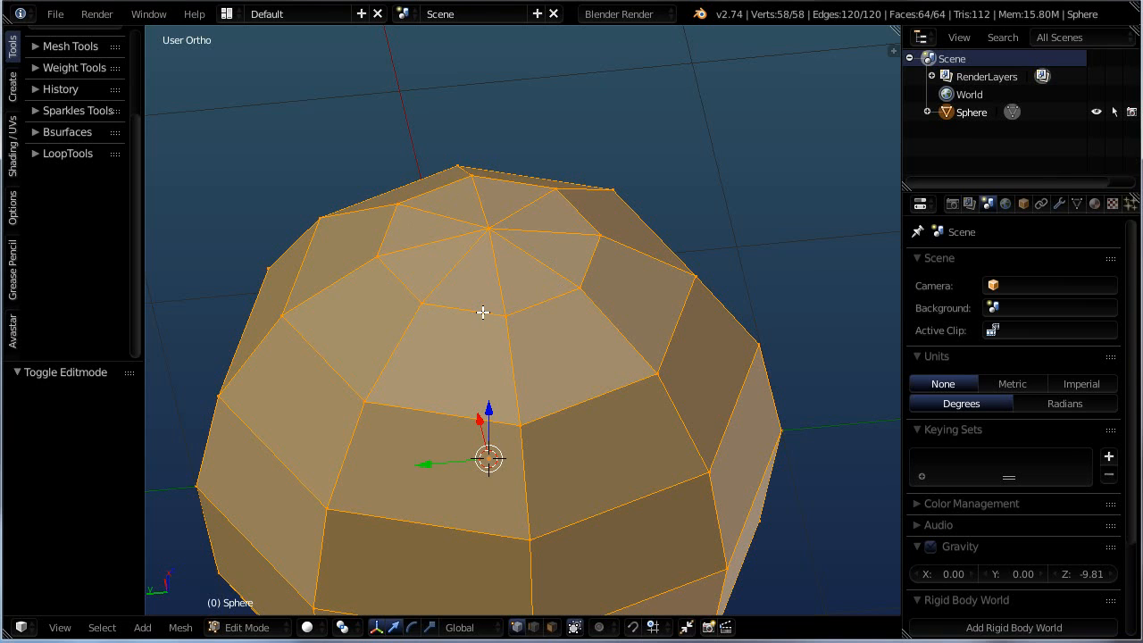
scroll(486, 314, "down", 3)
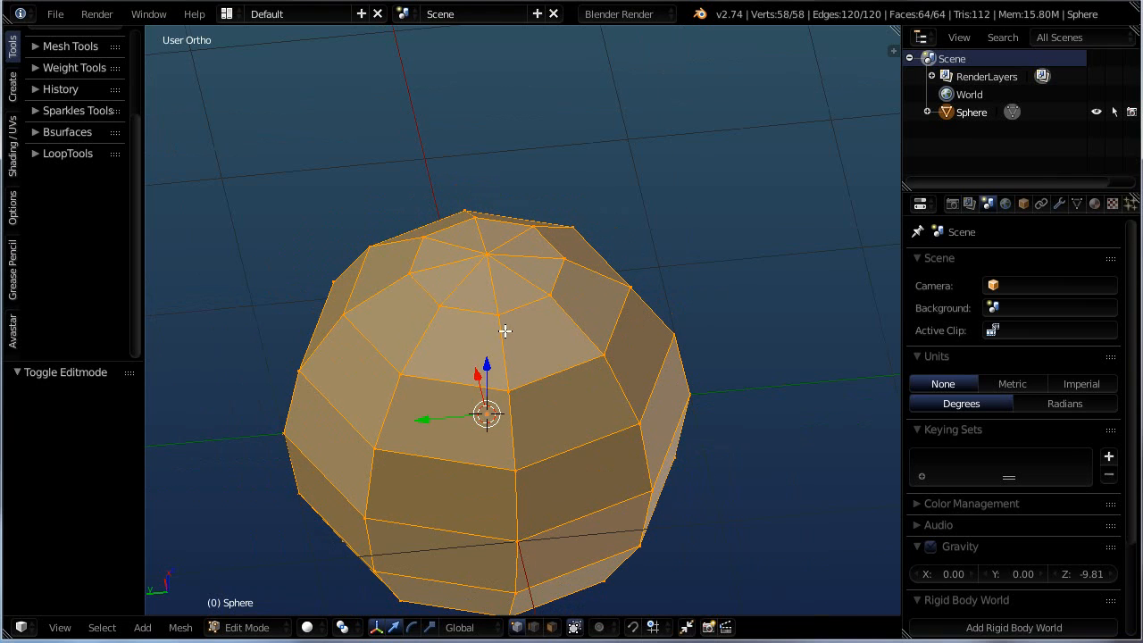
middle_click_drag(506, 332, 467, 316)
scroll(523, 330, "up", 1)
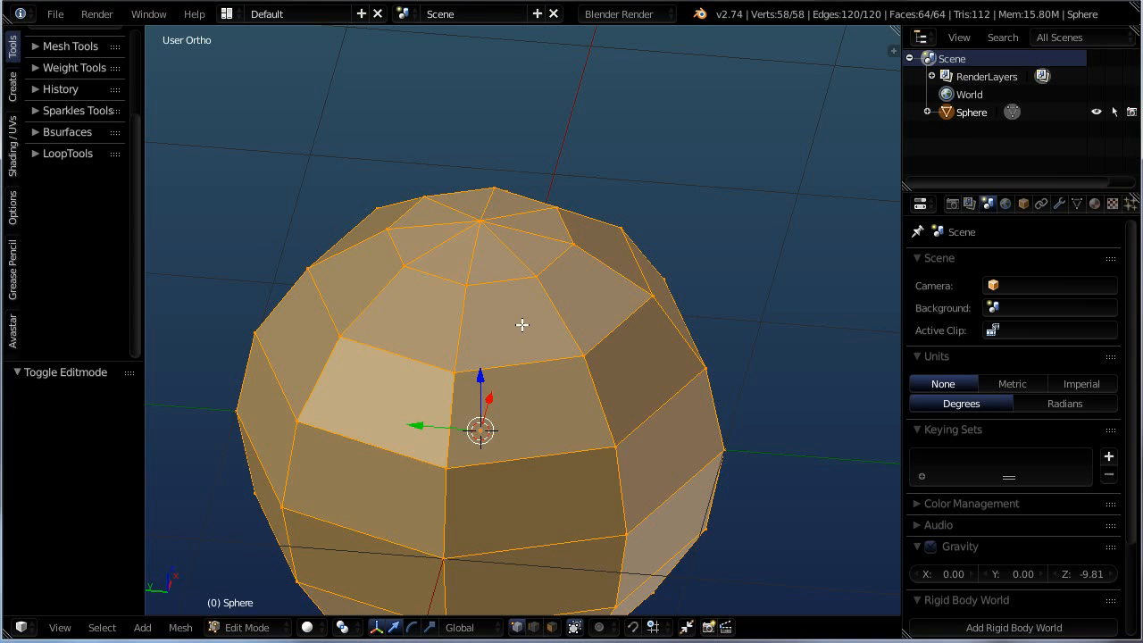
scroll(522, 325, "down", 2)
middle_click_drag(472, 479, 491, 414, "shift")
scroll(519, 386, "up", 2)
middle_click_drag(553, 288, 568, 298)
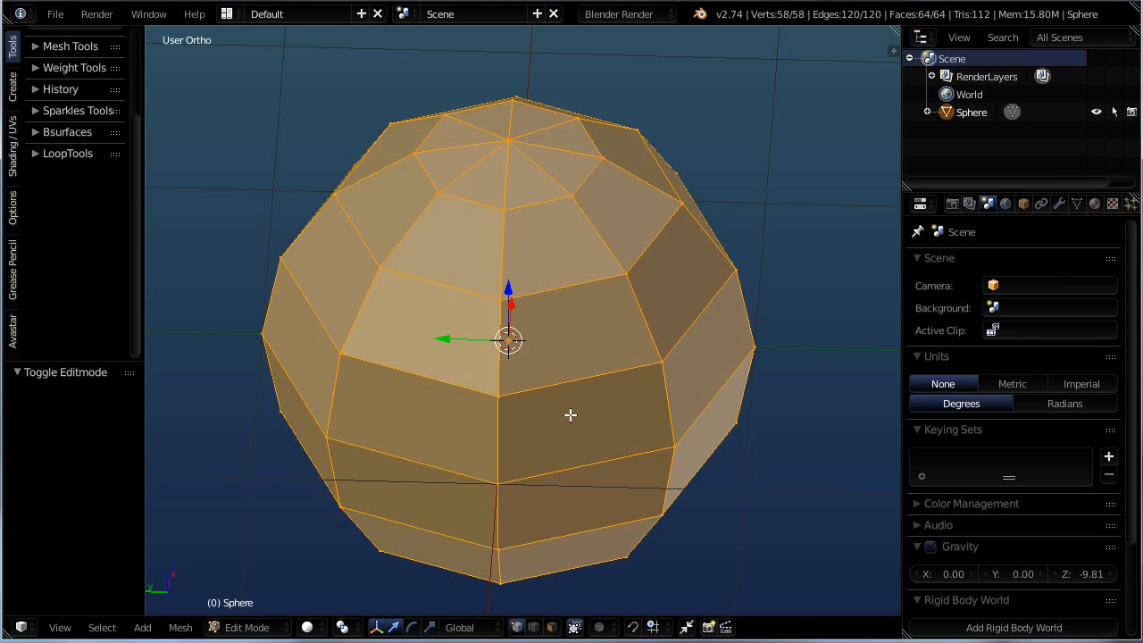
Step: Convert the sphere's triangles with Tris to Quads, and triangulate all its faces with Triangulate Faces
key("alt+j")
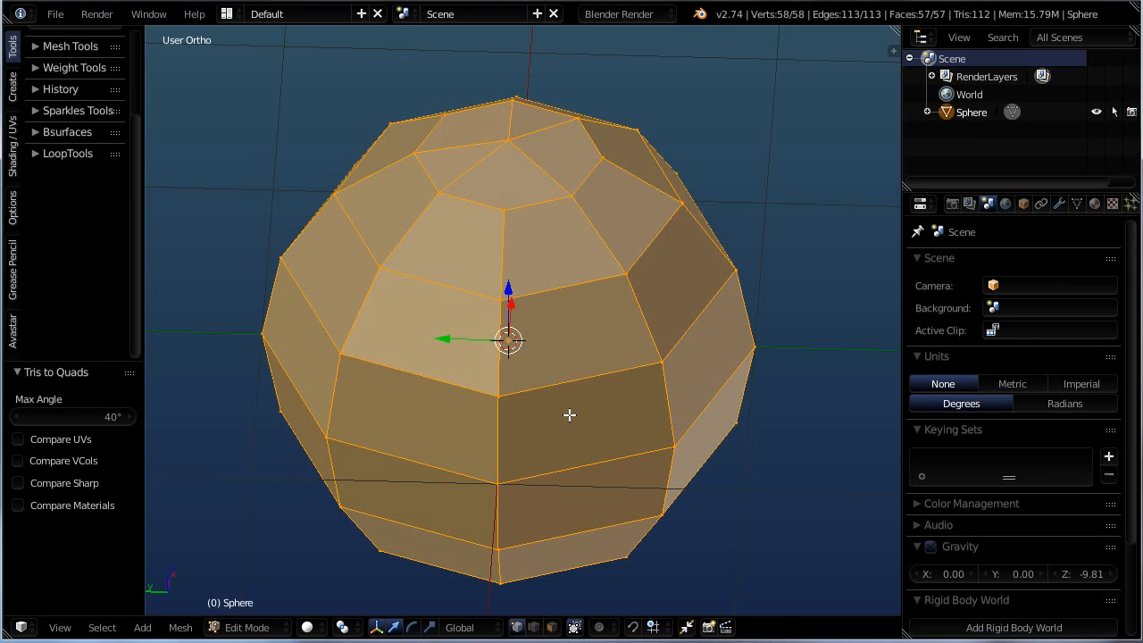
key("ctrl+f")
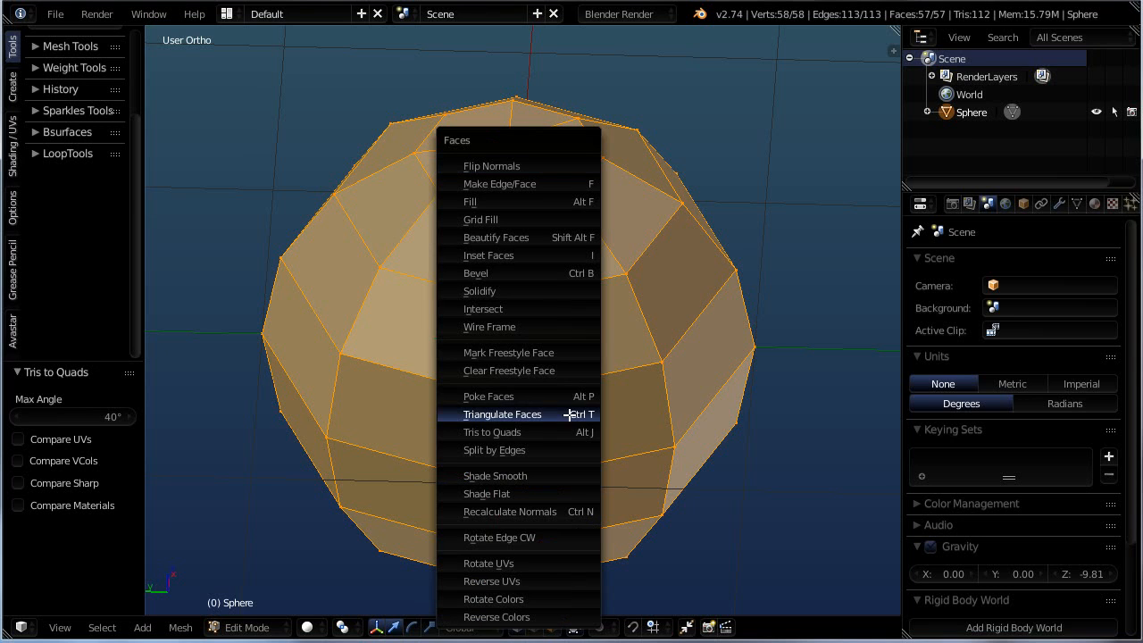
left_click(482, 415)
middle_click_drag(562, 348, 656, 247)
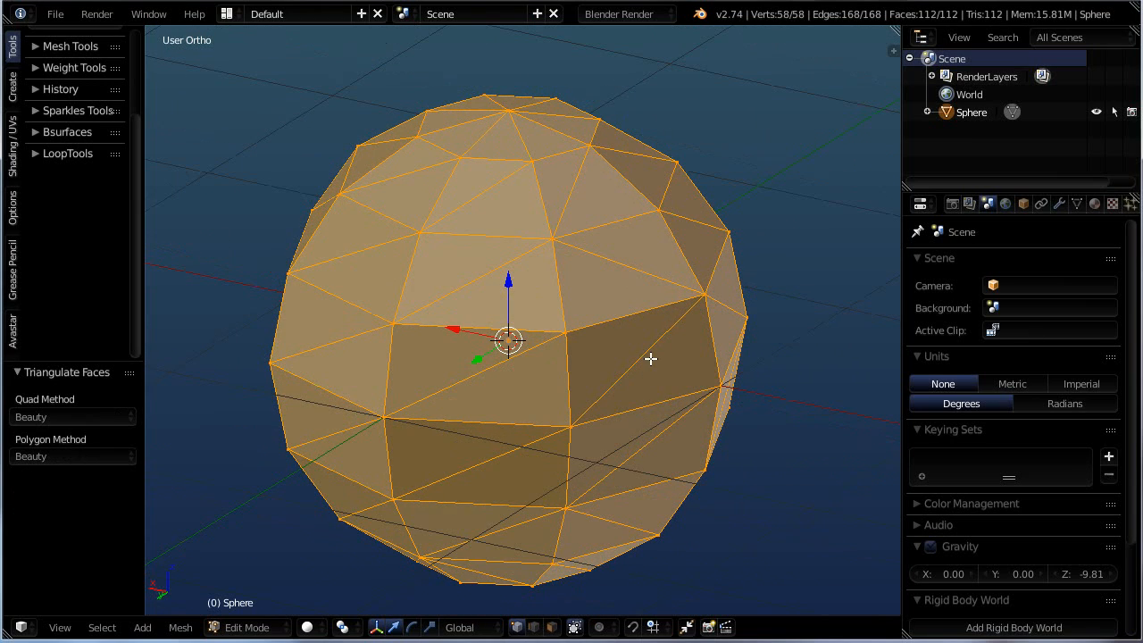
scroll(651, 357, "down", 3)
middle_click_drag(663, 400, 573, 422)
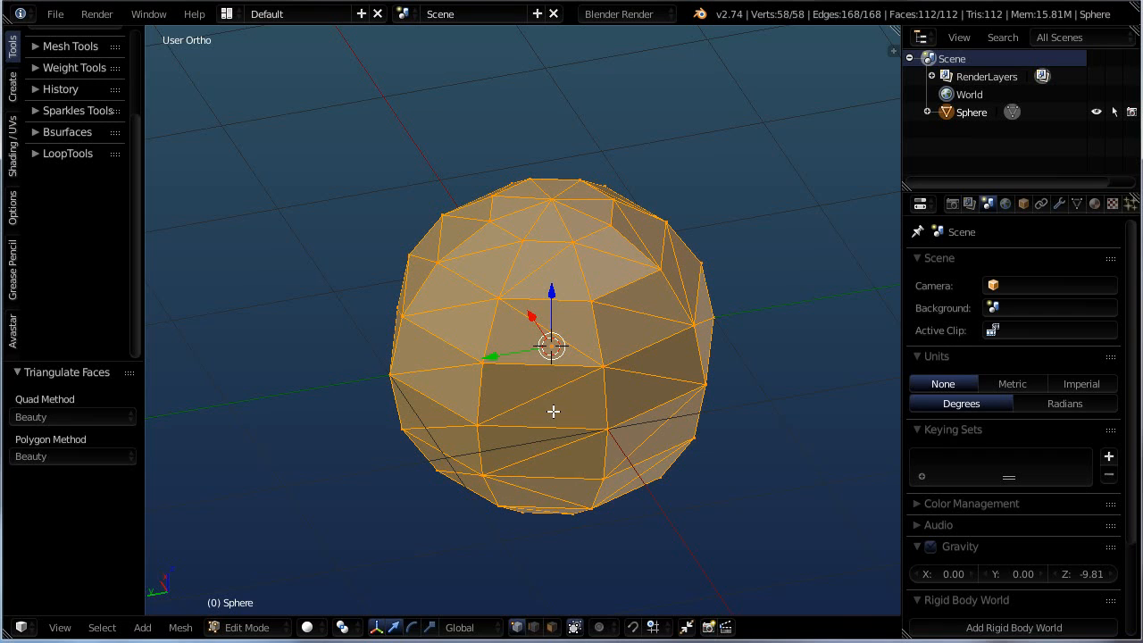
scroll(552, 410, "up", 1)
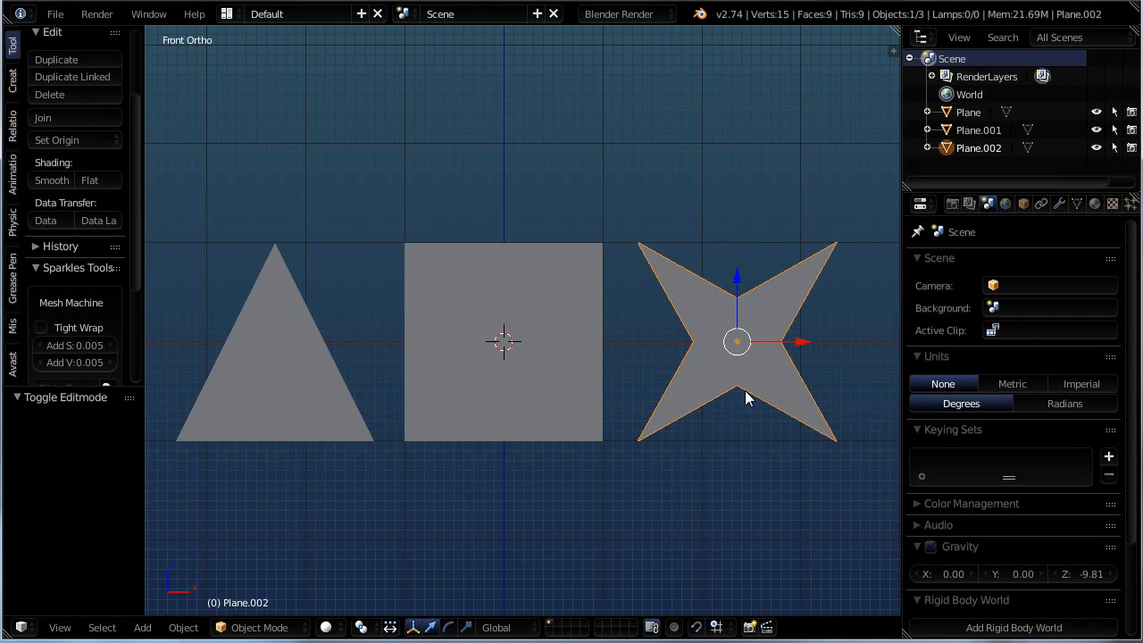
Step: Examine the faces of the square, the triangle and the four-pointed star in Edit Mode, one shape at a time
right_click(502, 380)
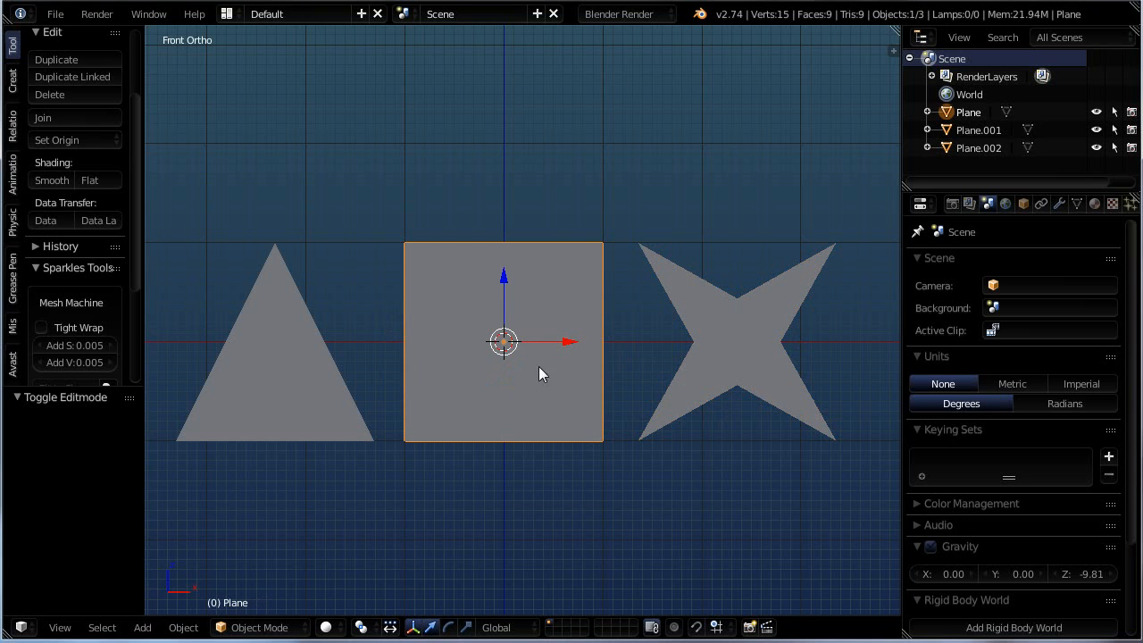
key("Tab")
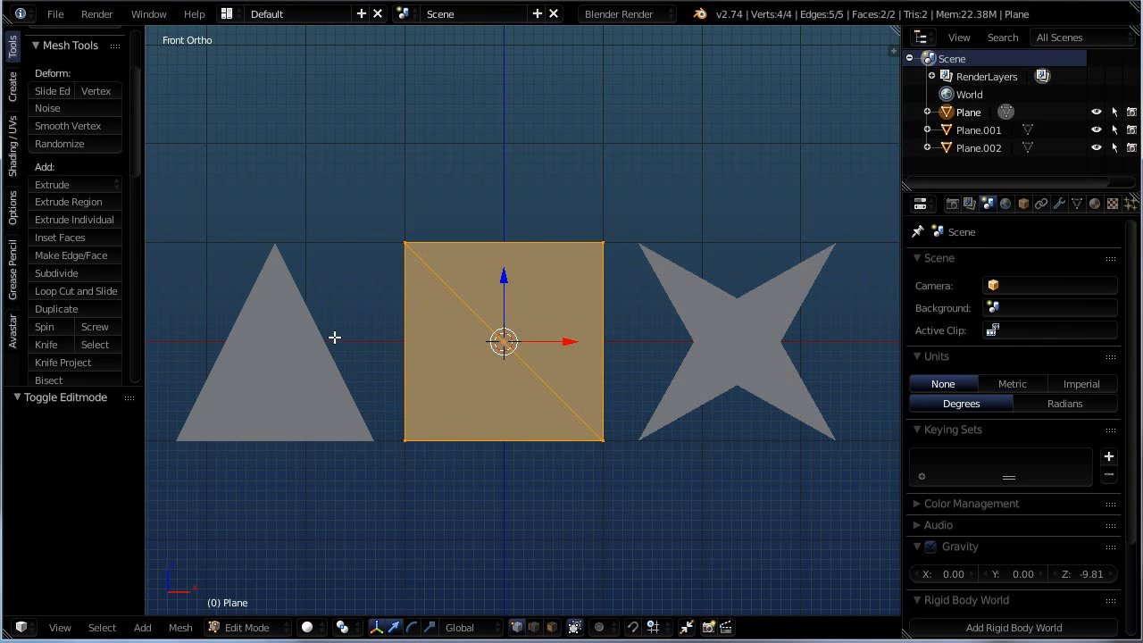
key("Tab")
right_click(263, 360)
key("Tab")
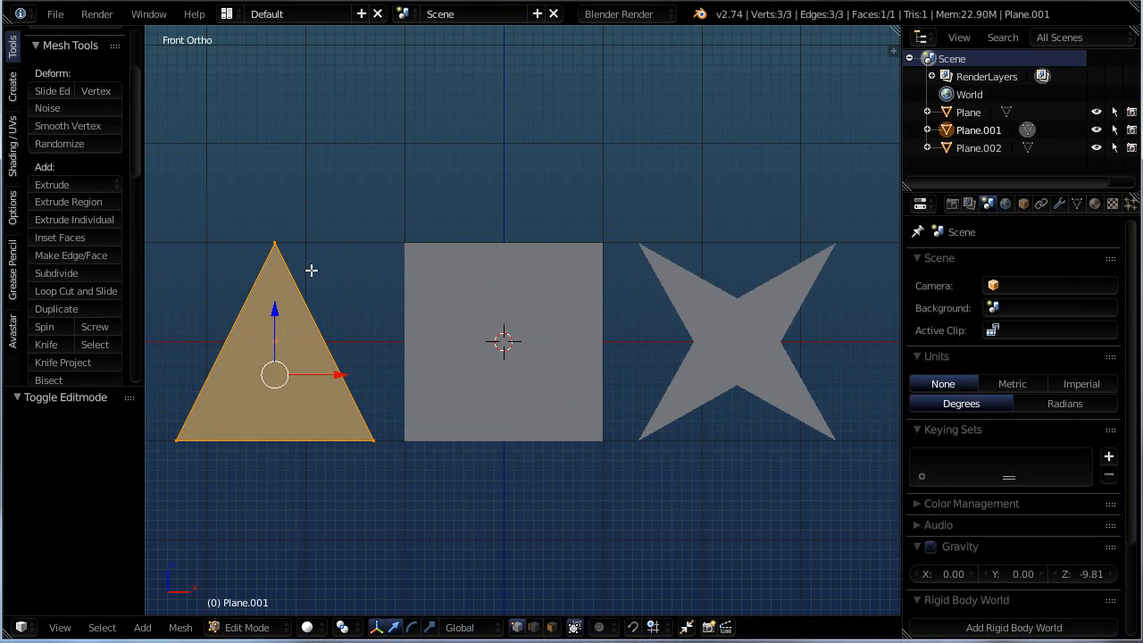
key("Tab")
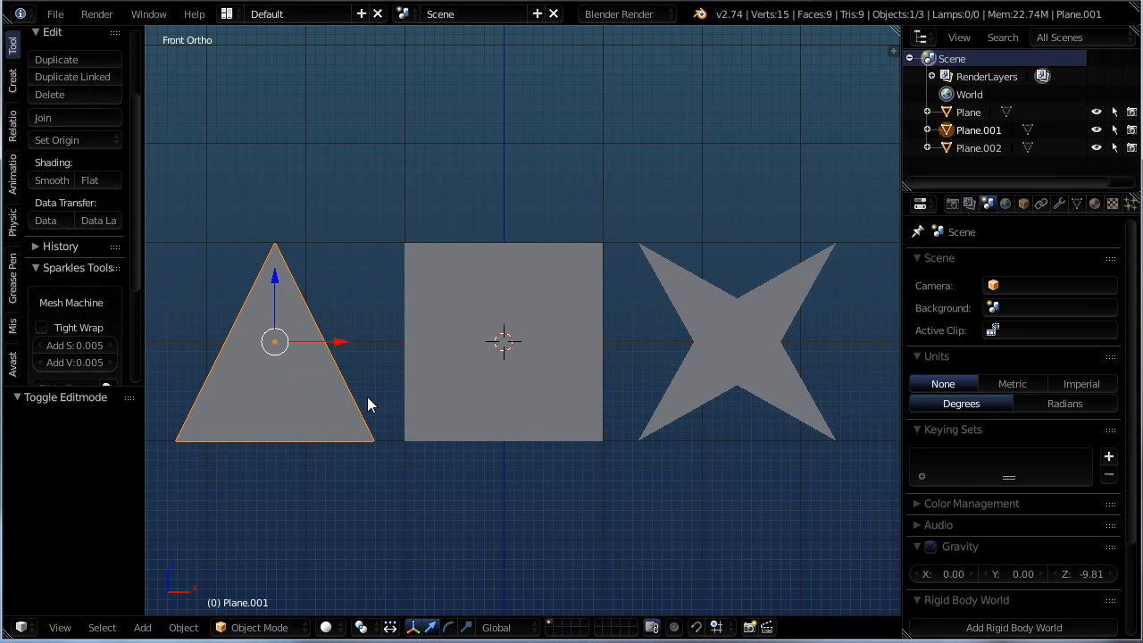
right_click(750, 351)
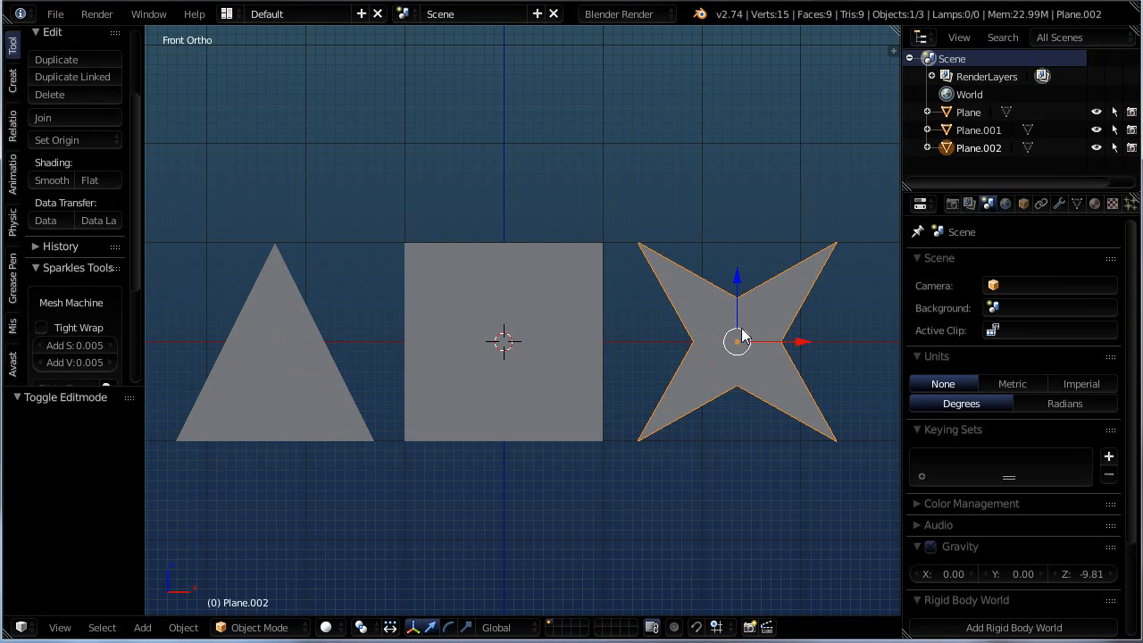
key("Tab")
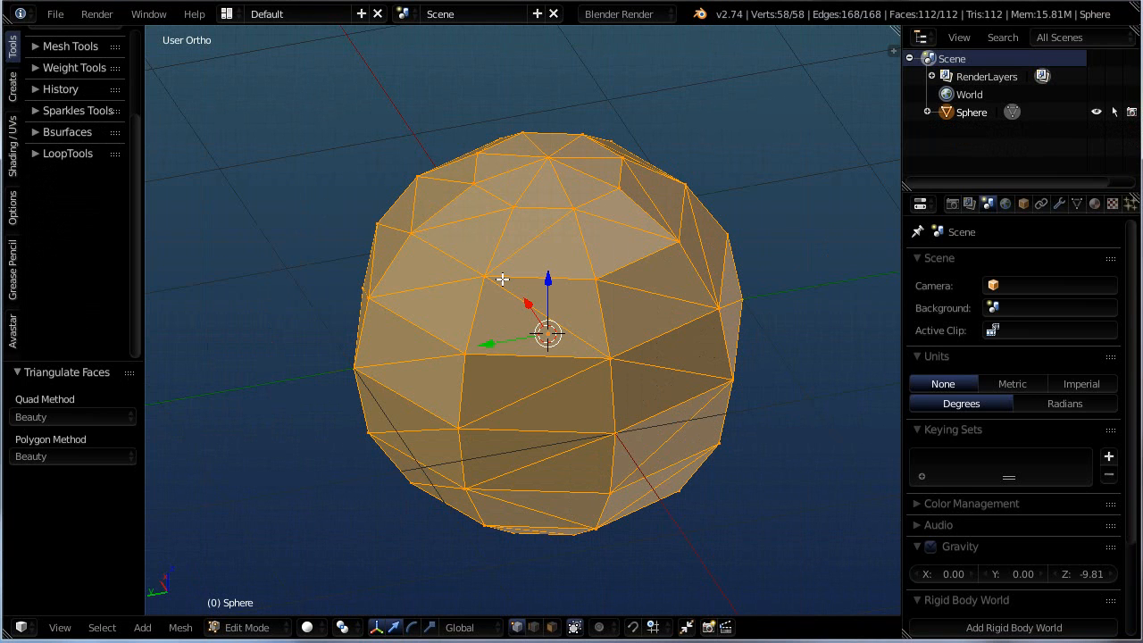
Step: Return to Object Mode, delete the sphere and add a mesh cube in its place
key("Tab")
key("x")
left_click(503, 284)
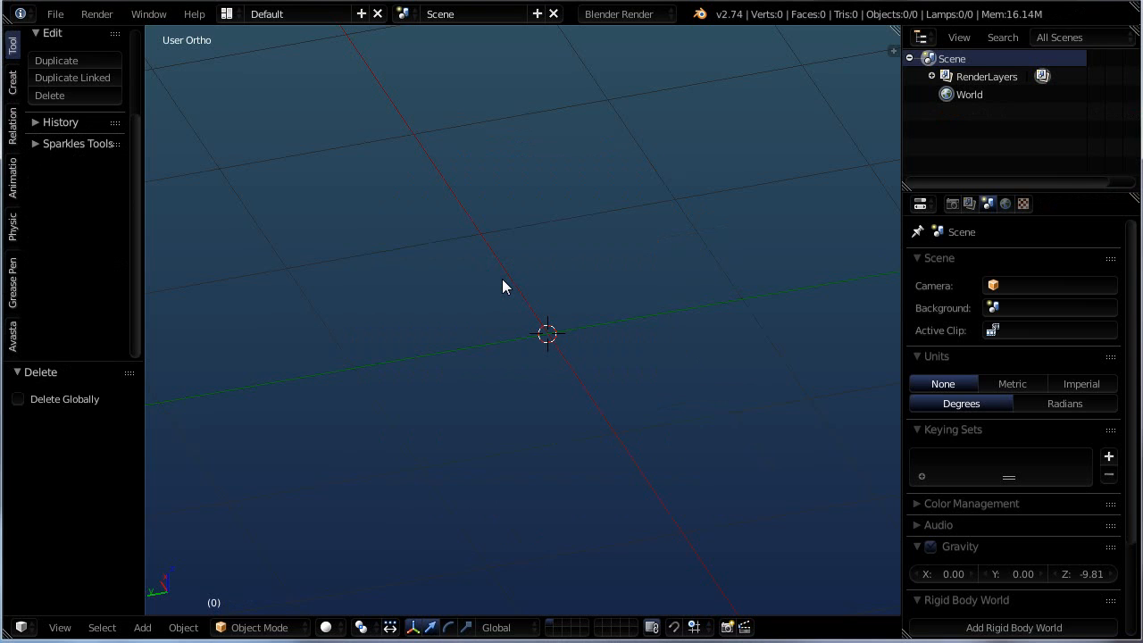
key("shift+a")
left_click(572, 299)
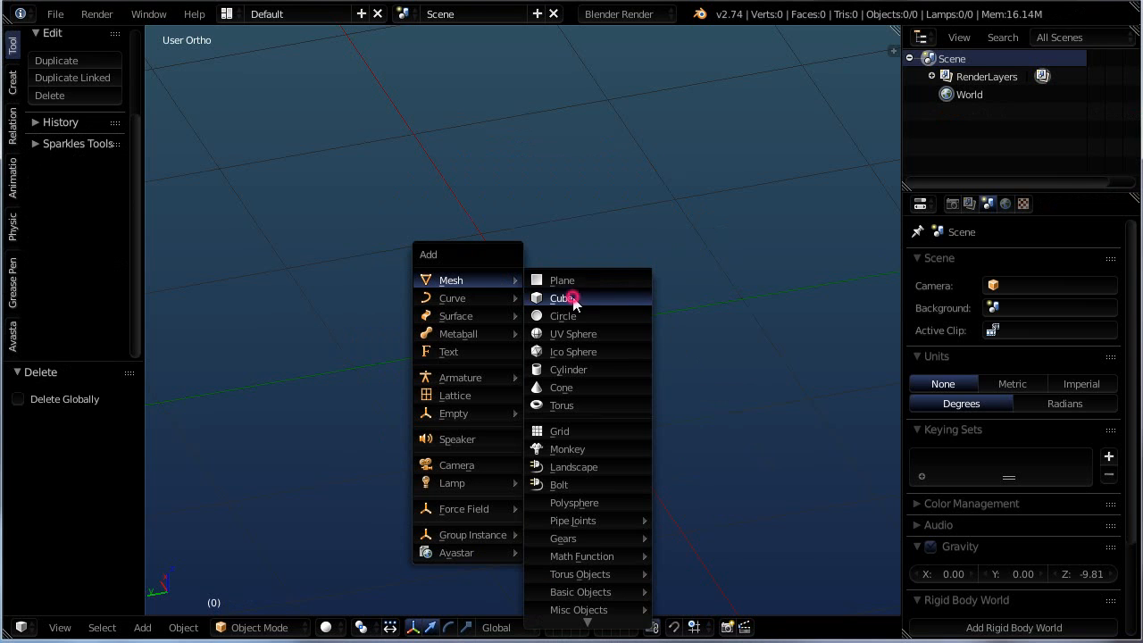
scroll(627, 382, "down", 4)
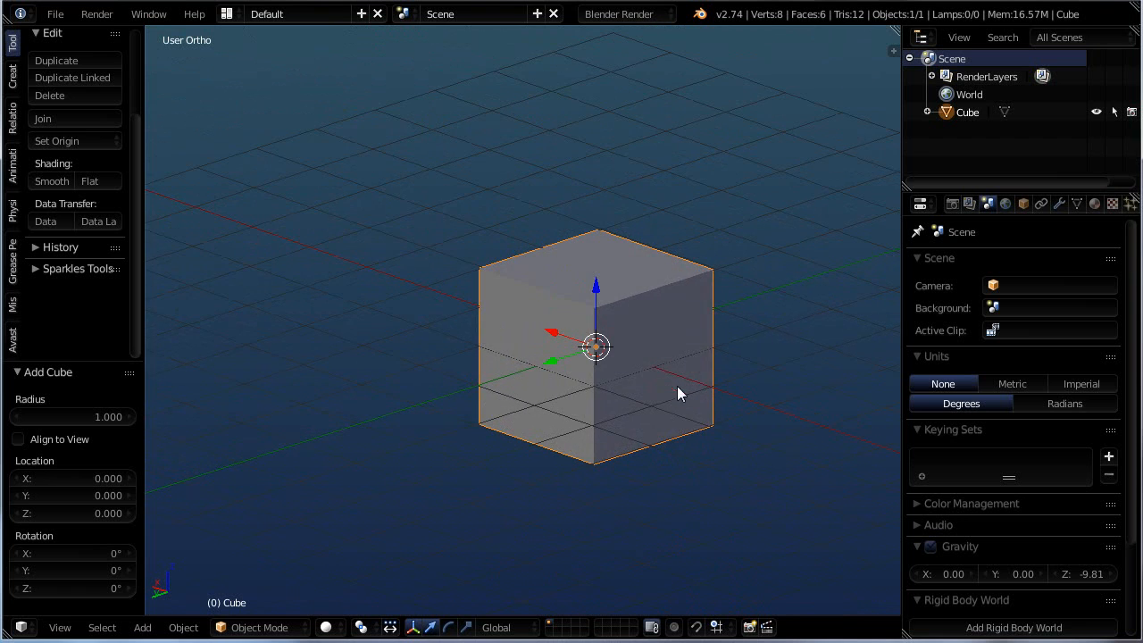
middle_click_drag(677, 393, 604, 341)
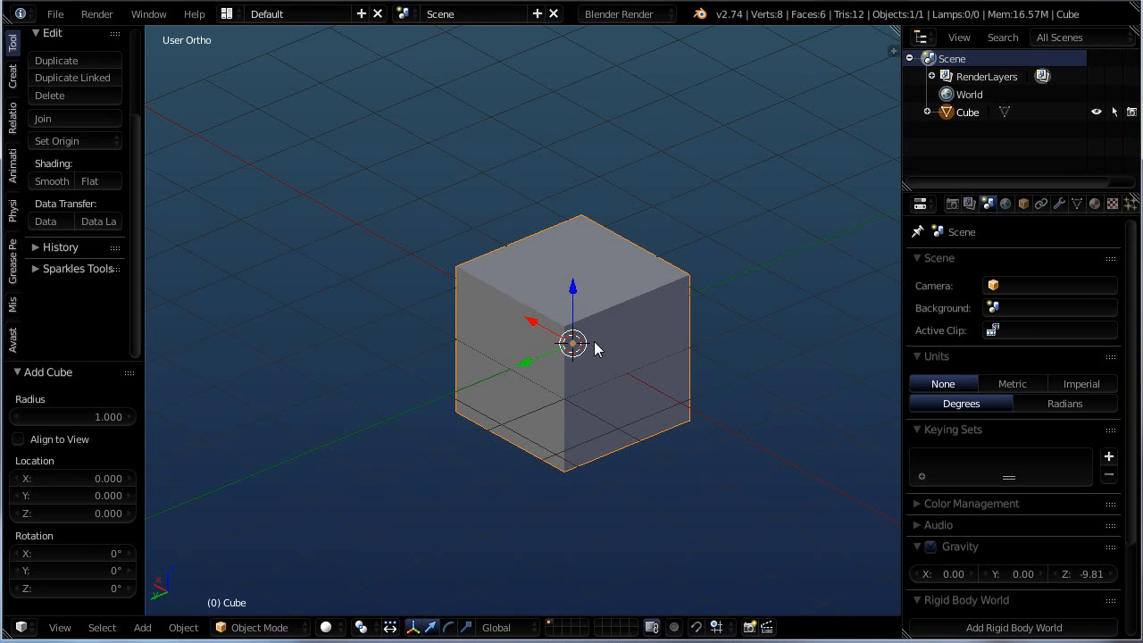
middle_click_drag(594, 341, 598, 344)
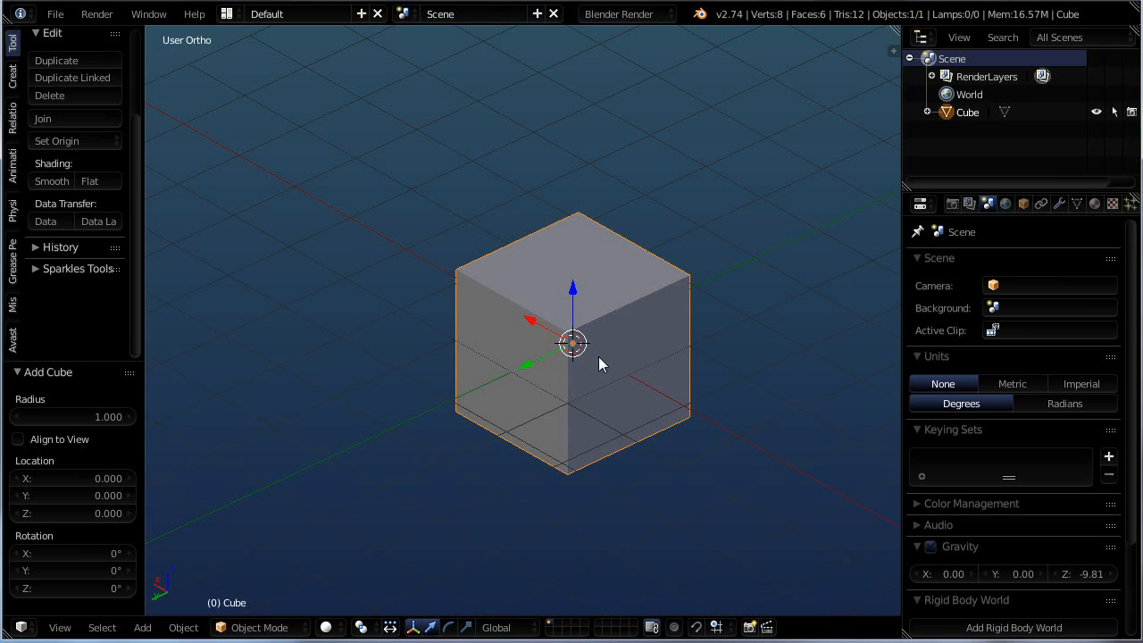
Step: Enter Edit Mode on the cube and select the four vertices of its top face
key("Tab")
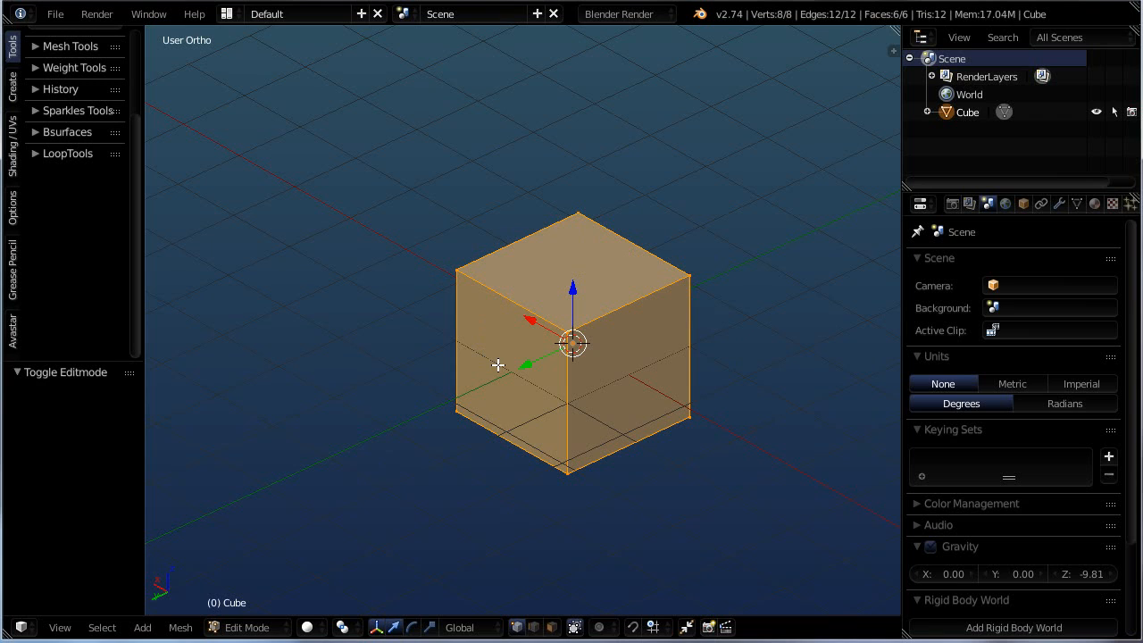
right_click(691, 271)
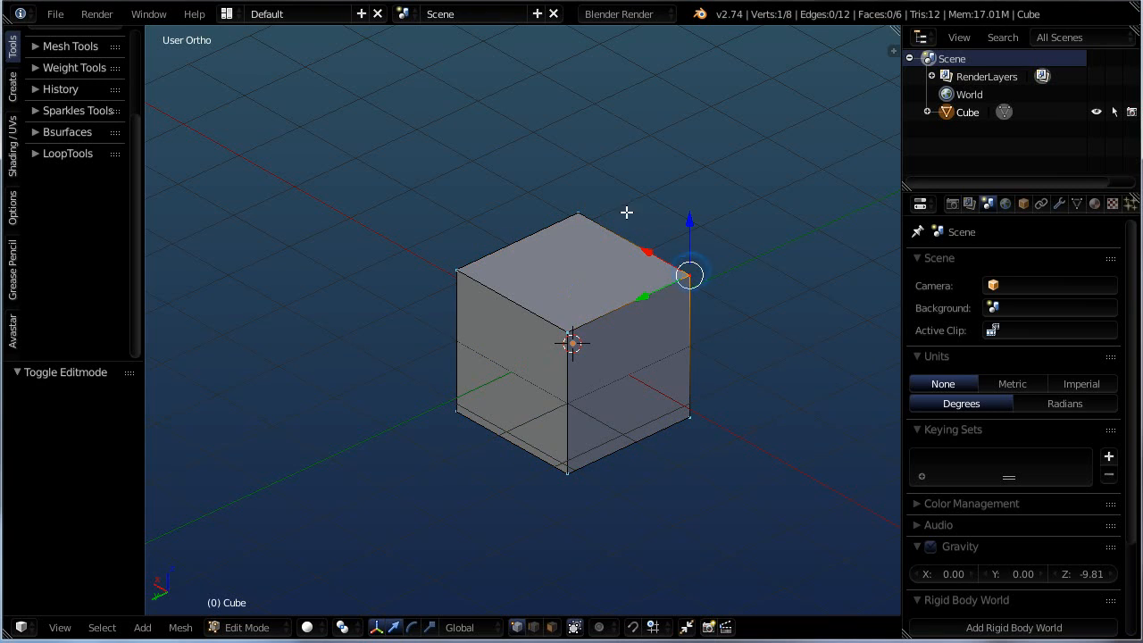
right_click(574, 209, "shift")
right_click(460, 267, "shift")
right_click(568, 330, "shift")
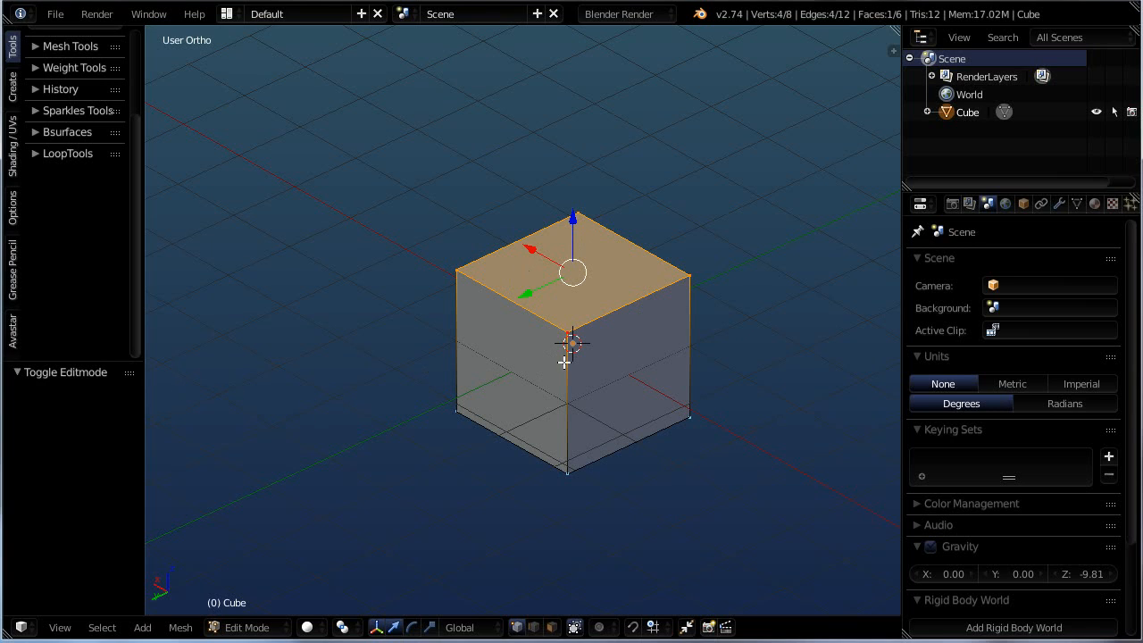
Step: Select only the four corner vertices of the cube's right-hand side face
right_click(577, 333)
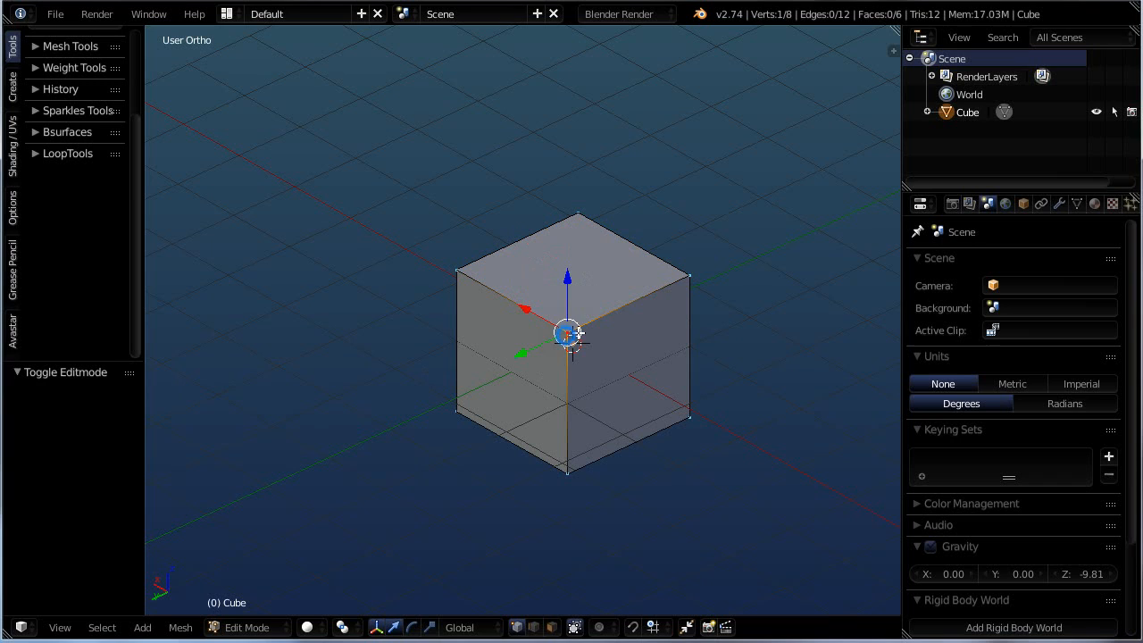
right_click(687, 276, "shift")
right_click(689, 413, "shift")
right_click(565, 468, "shift")
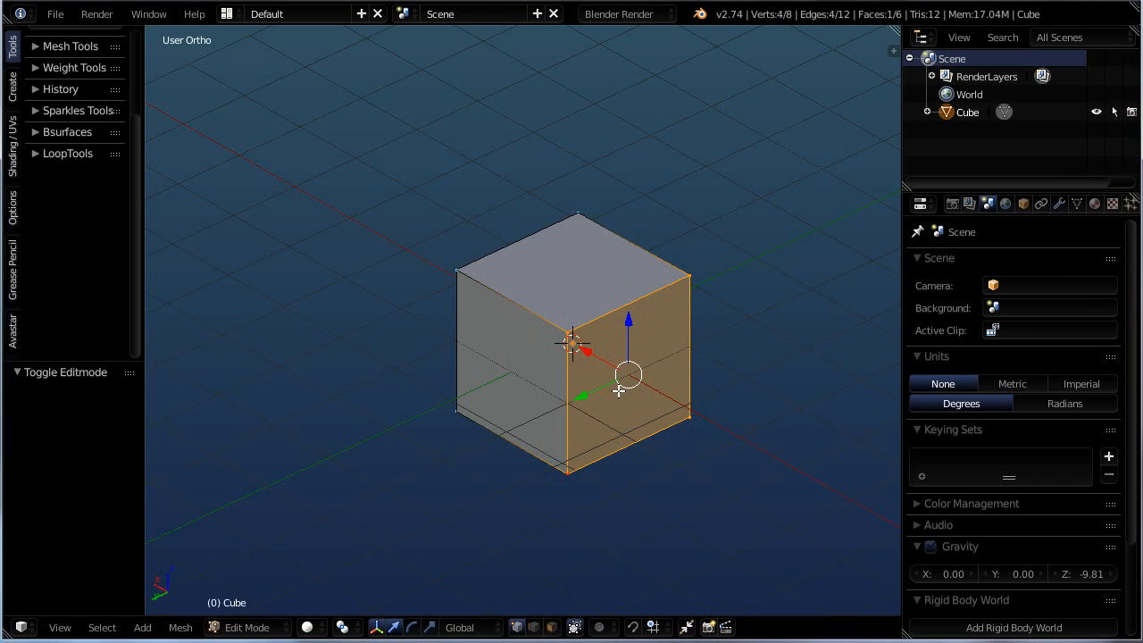
Step: Select all of the cube's geometry and reveal the mesh tools that include Subdivide
key("a")
key("a")
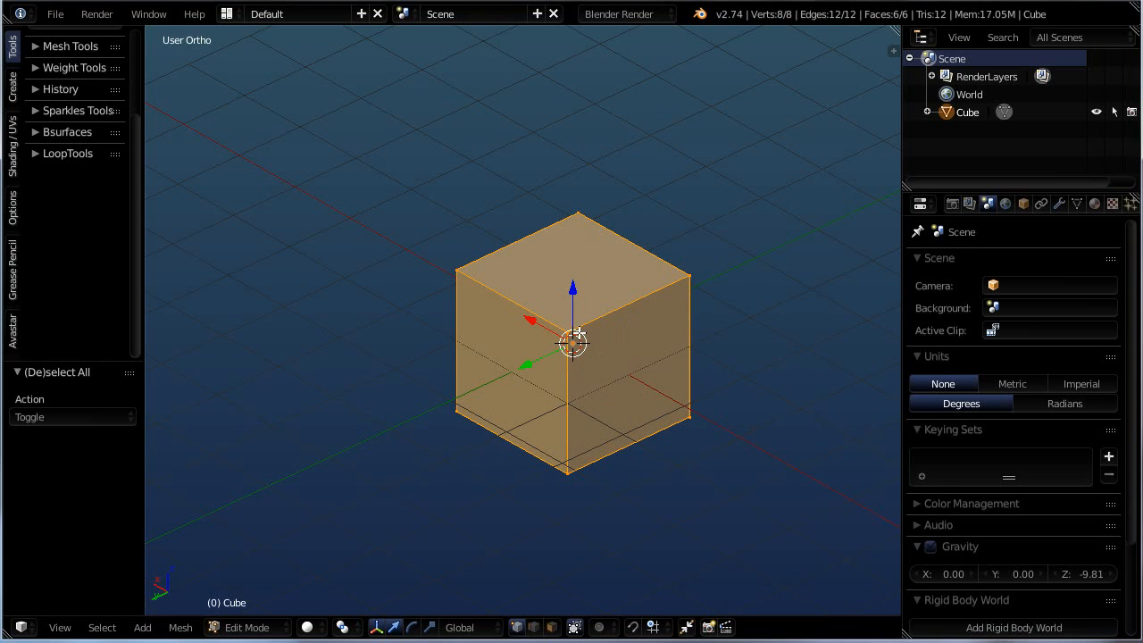
middle_click_drag(614, 391, 586, 351)
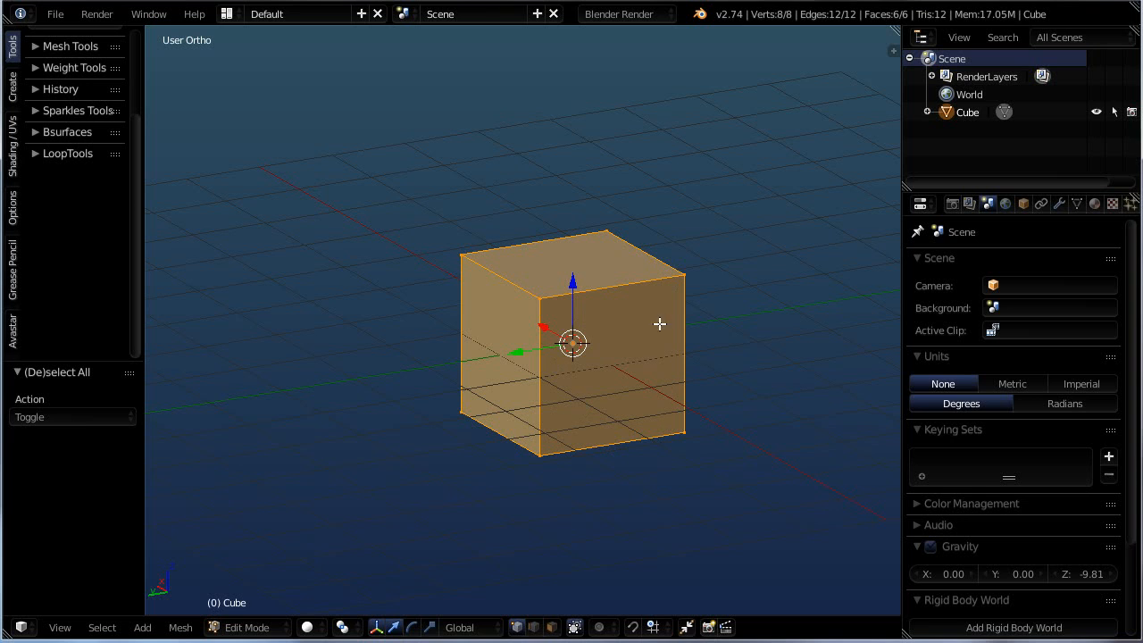
middle_click_drag(598, 354, 611, 338)
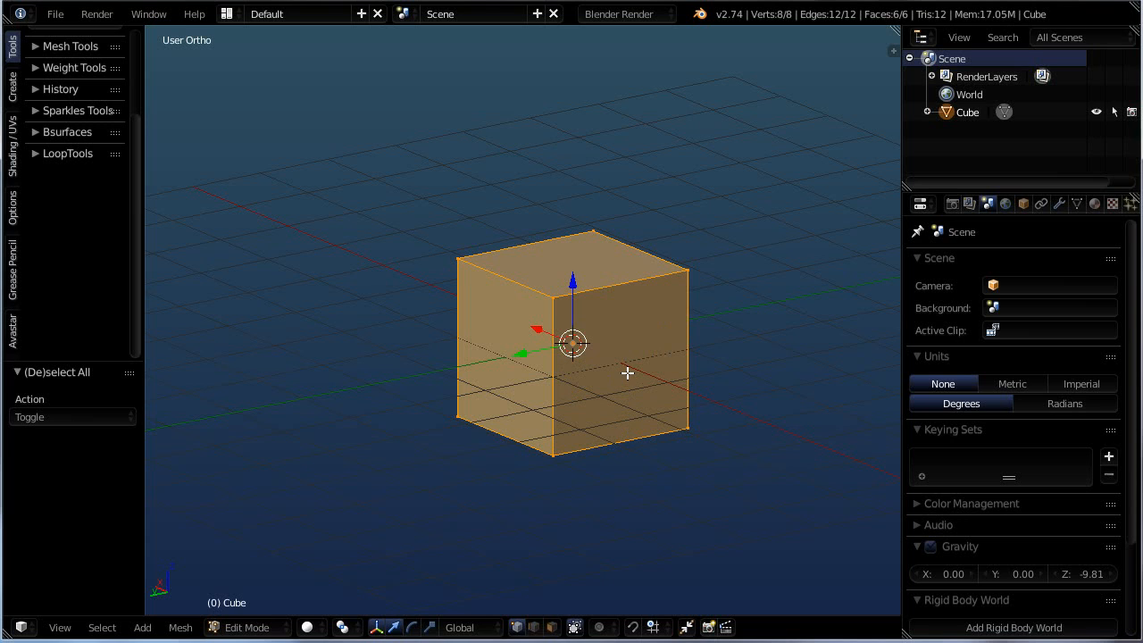
key("w")
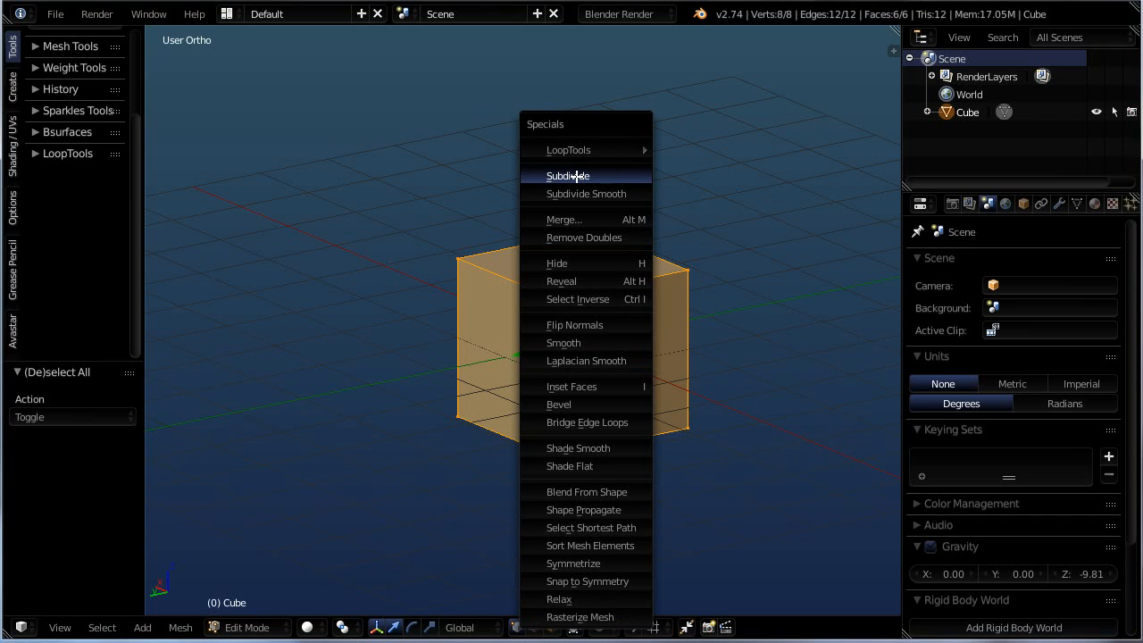
scroll(27, 54, "up", 3)
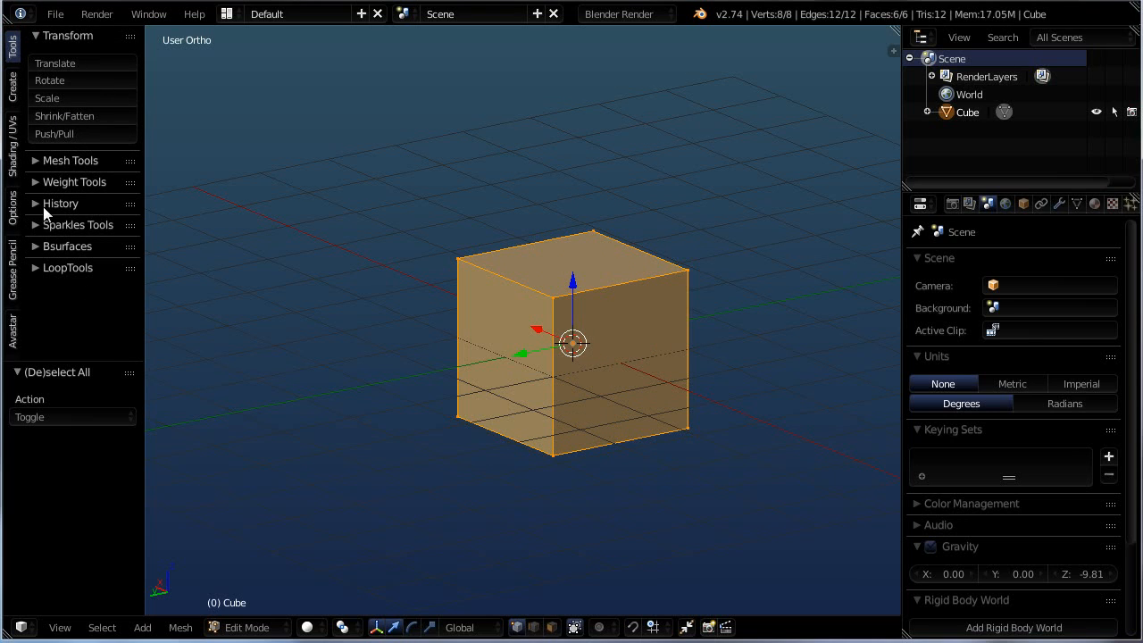
left_click(36, 166)
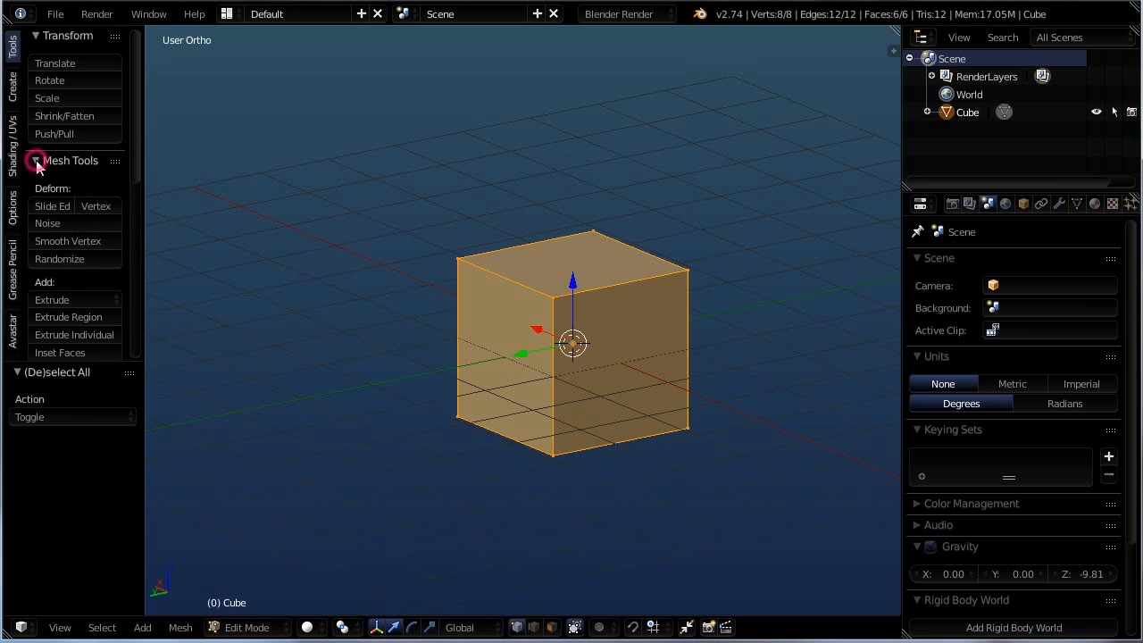
scroll(89, 236, "down", 2)
scroll(89, 238, "down", 3)
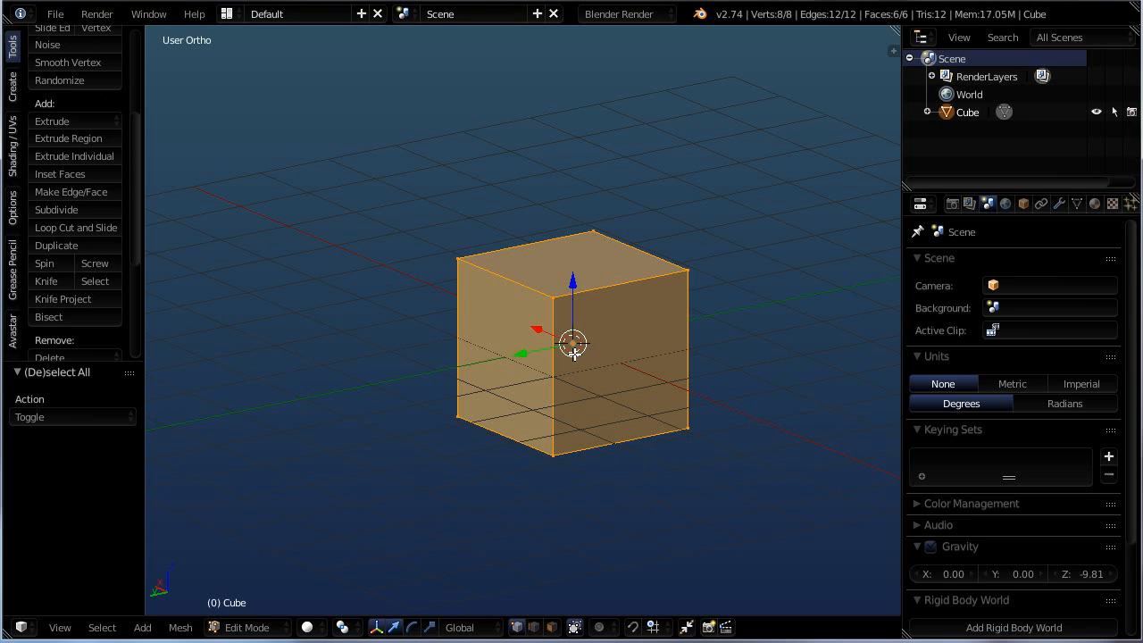
Step: Subdivide the whole cube three times in a row with one cut each, and undo the last two subdivisions
key("w")
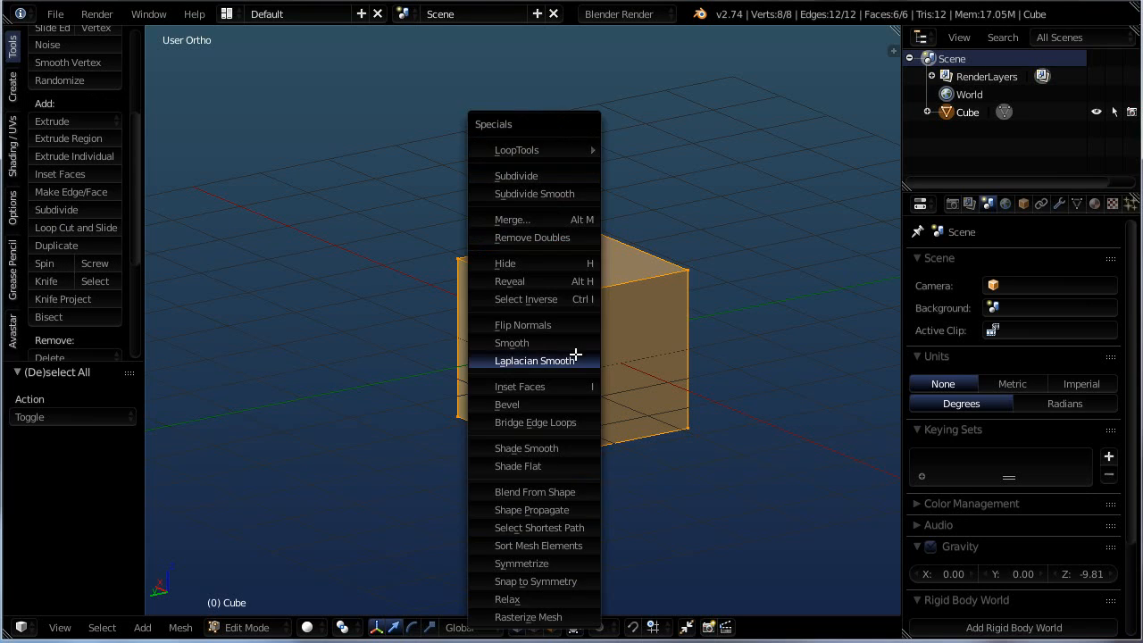
left_click(511, 172)
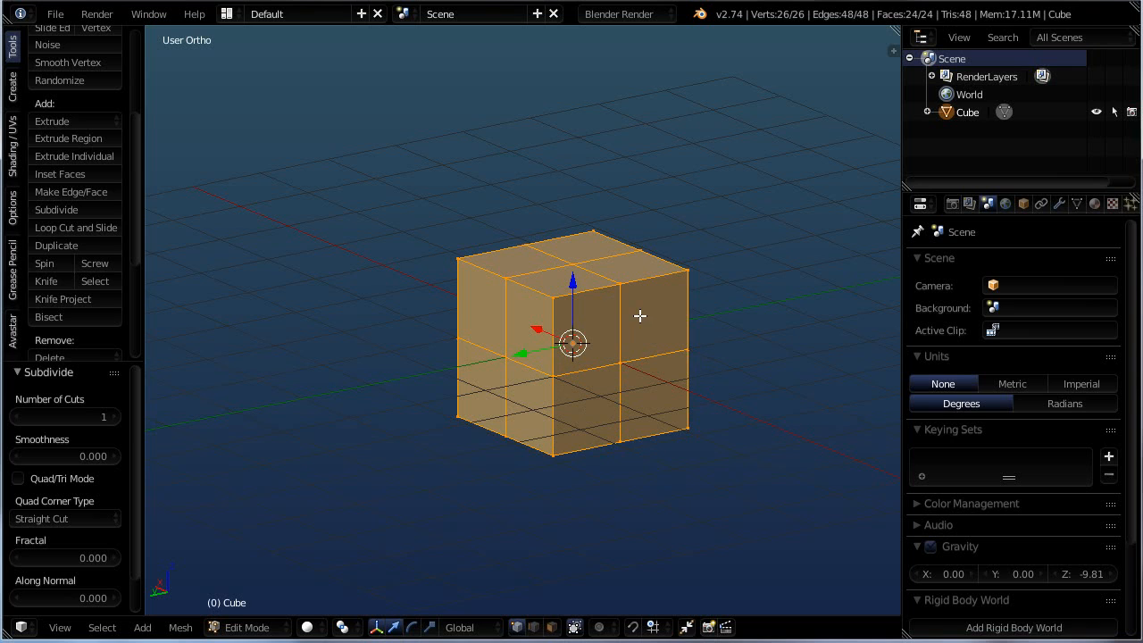
scroll(639, 315, "up", 1)
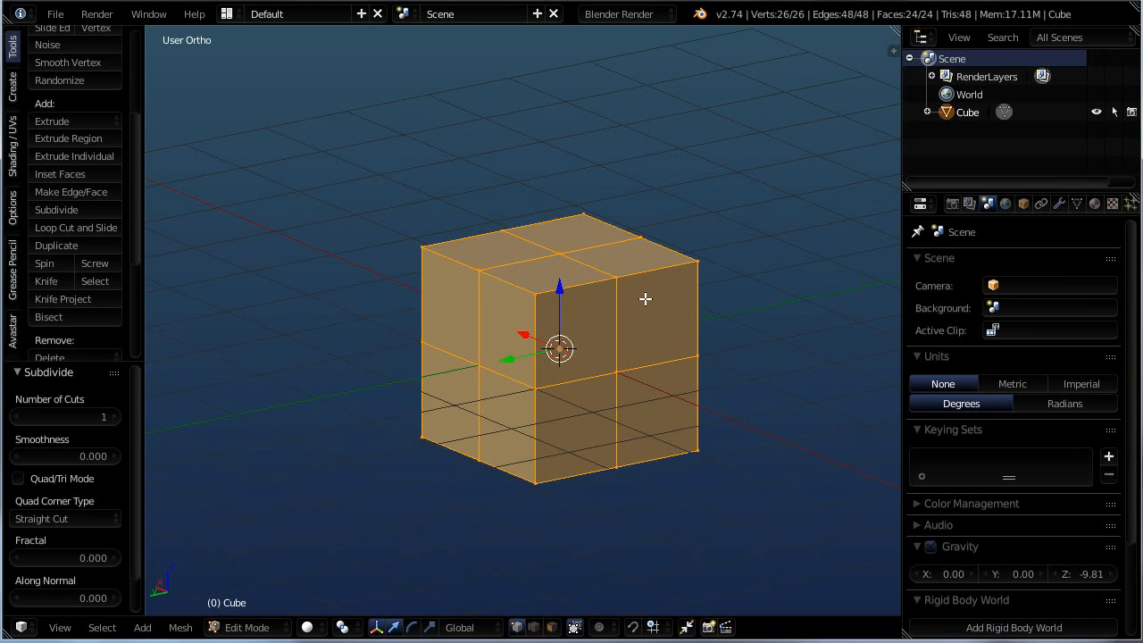
key("w")
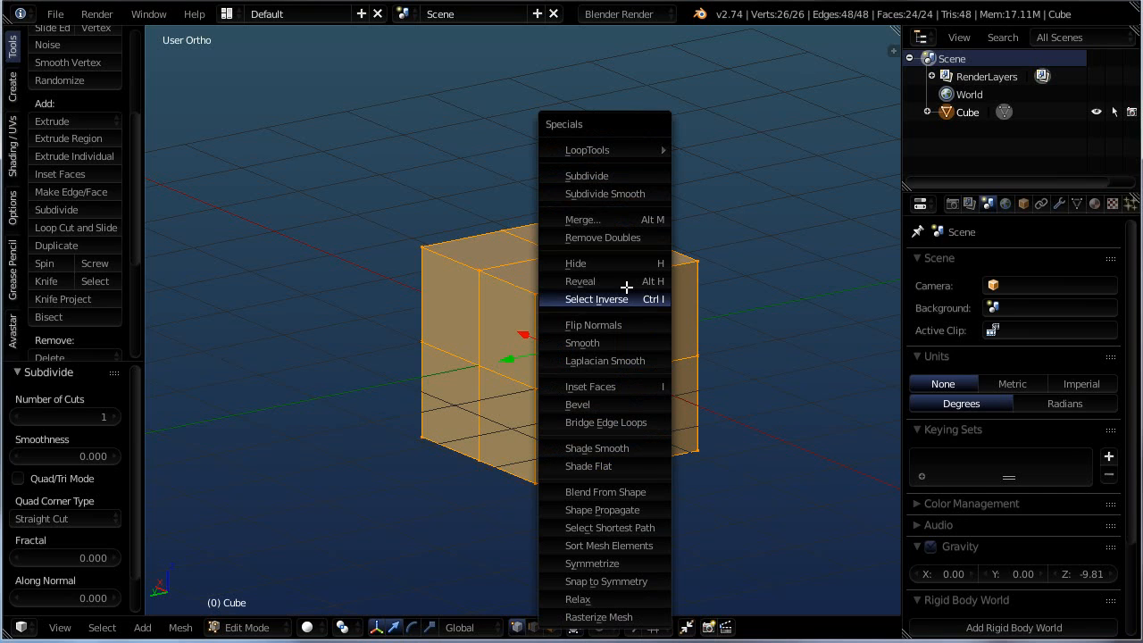
left_click(598, 176)
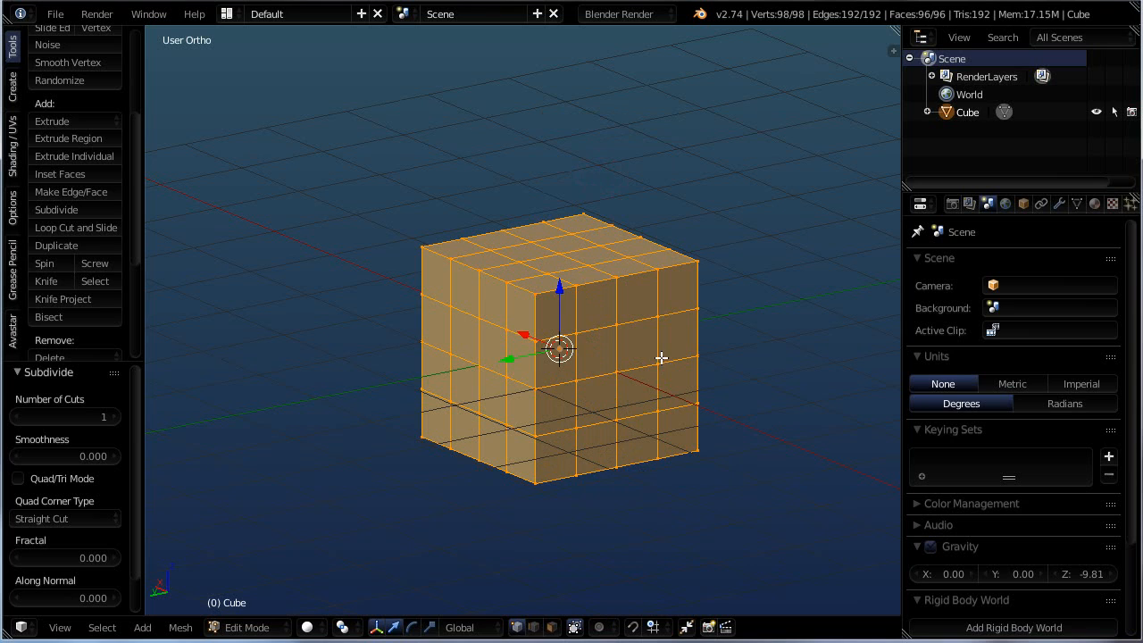
key("w")
left_click(616, 175)
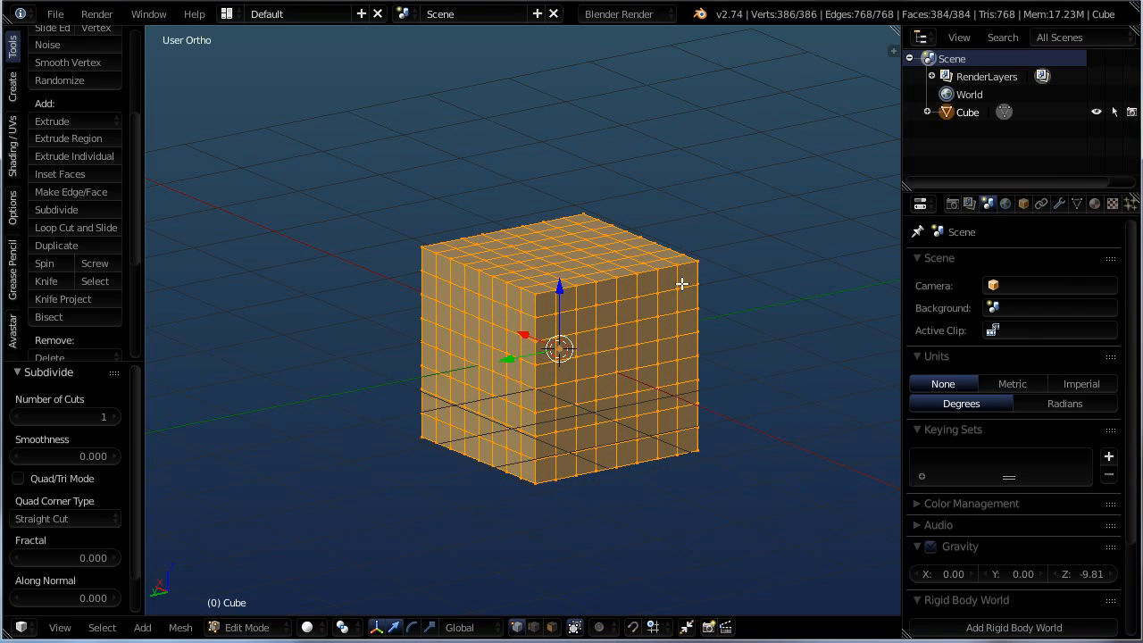
key("ctrl+z")
key("ctrl+z")
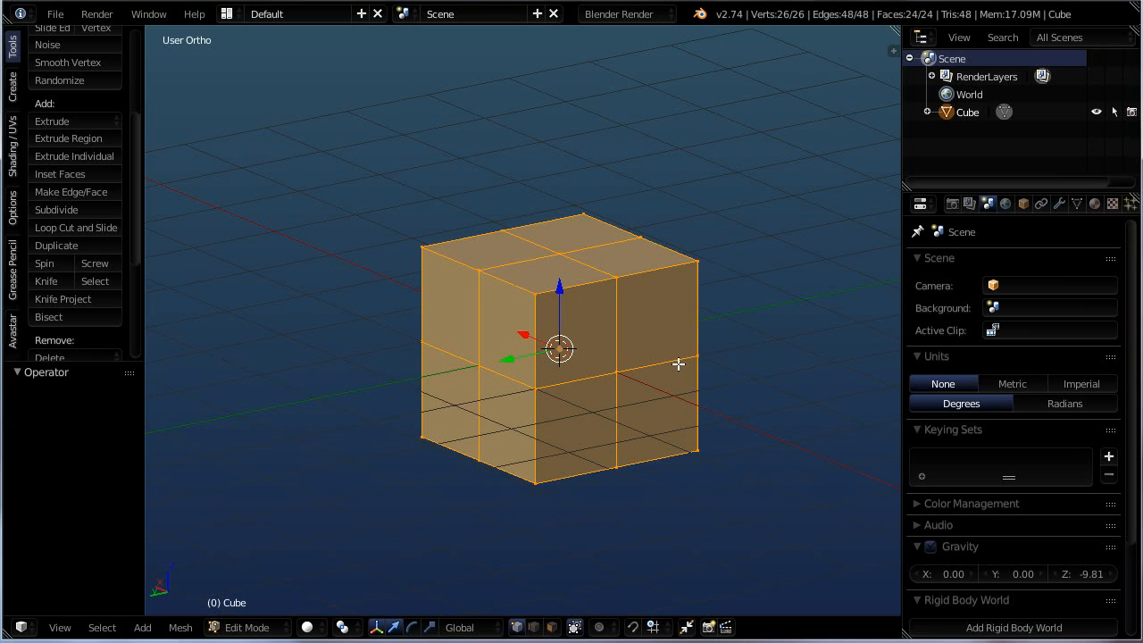
Step: Subdivide the cube once more, and undo both remaining subdivisions to get back to the plain cube
key("w")
left_click(644, 173)
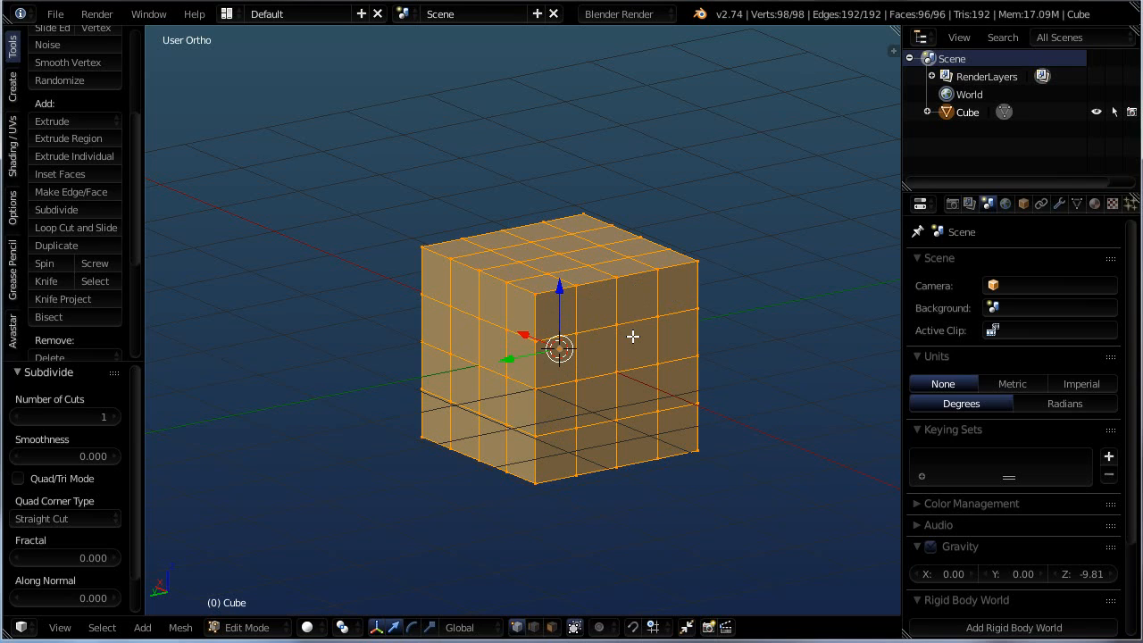
key("ctrl+z")
key("ctrl+z")
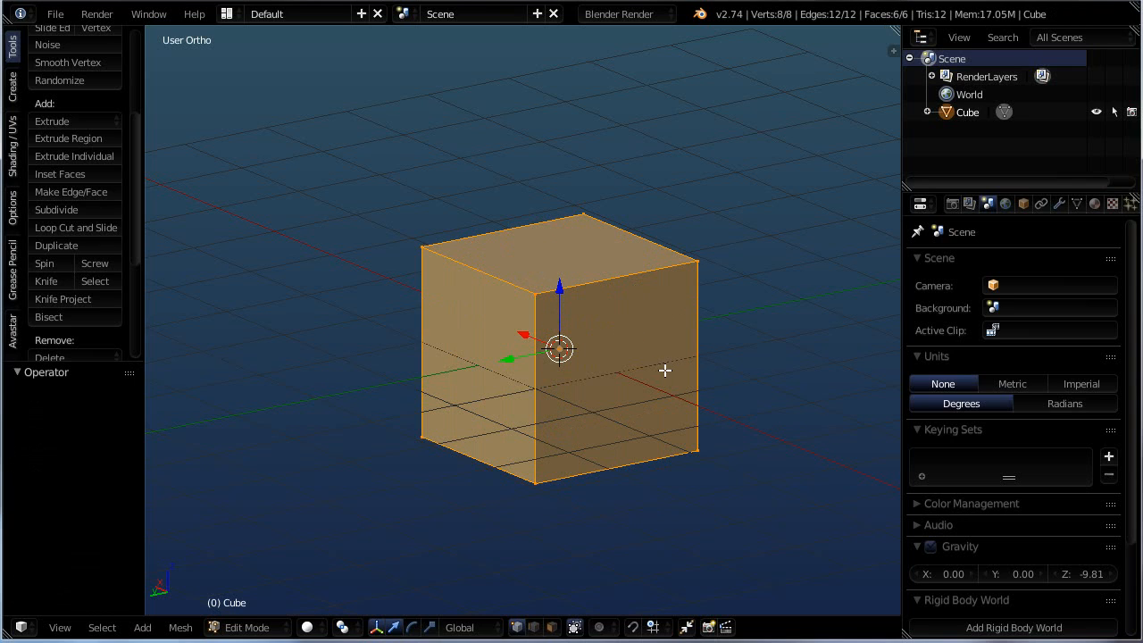
Step: Subdivide the whole cube with the number of cuts set to 2
key("w")
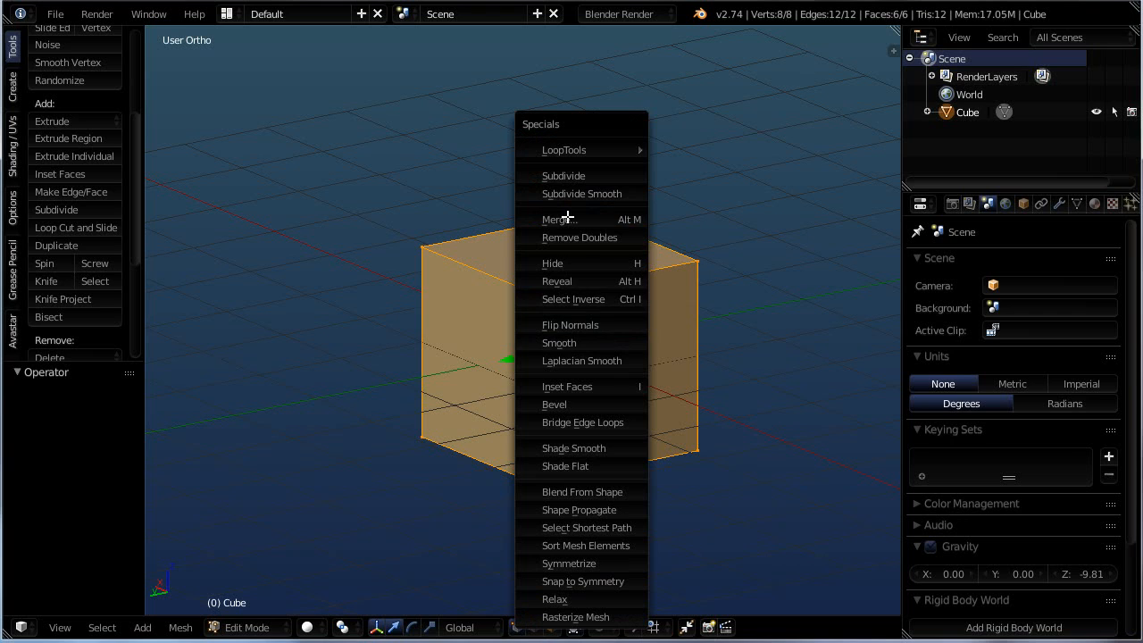
left_click(561, 175)
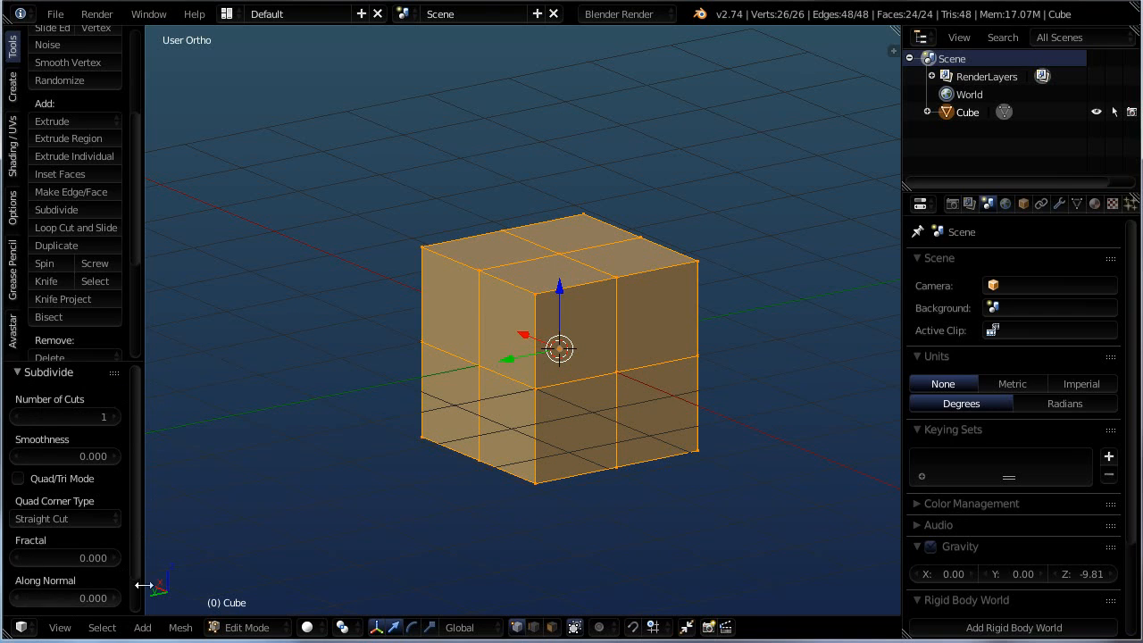
left_click(113, 416)
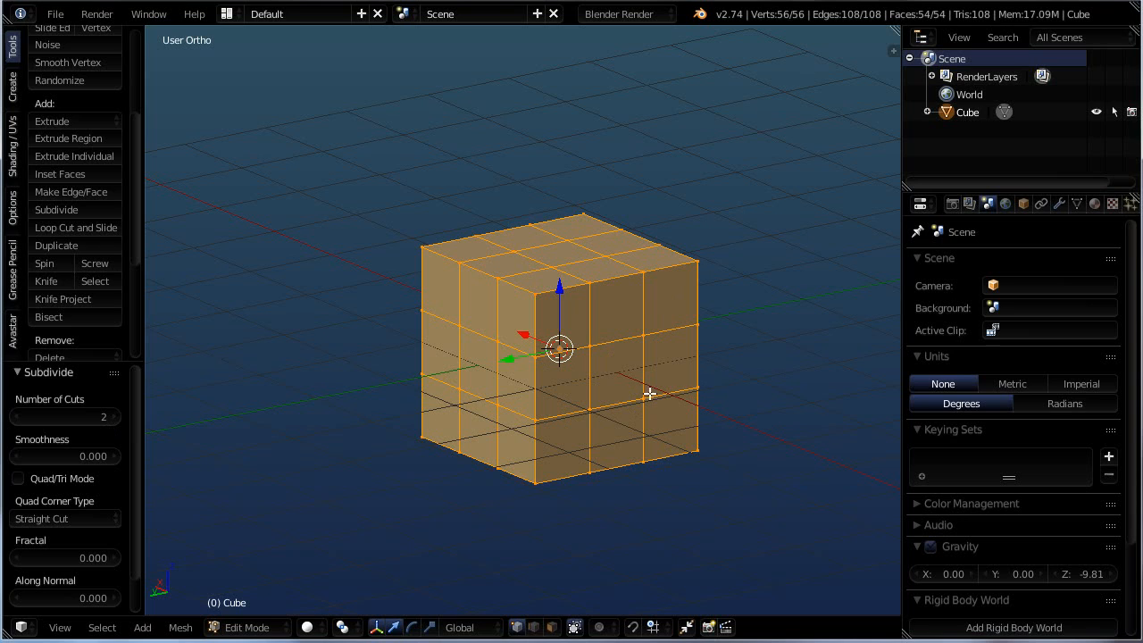
Step: Raise the number of cuts on the whole-cube subdivision one at a time up to 10
left_click(113, 417)
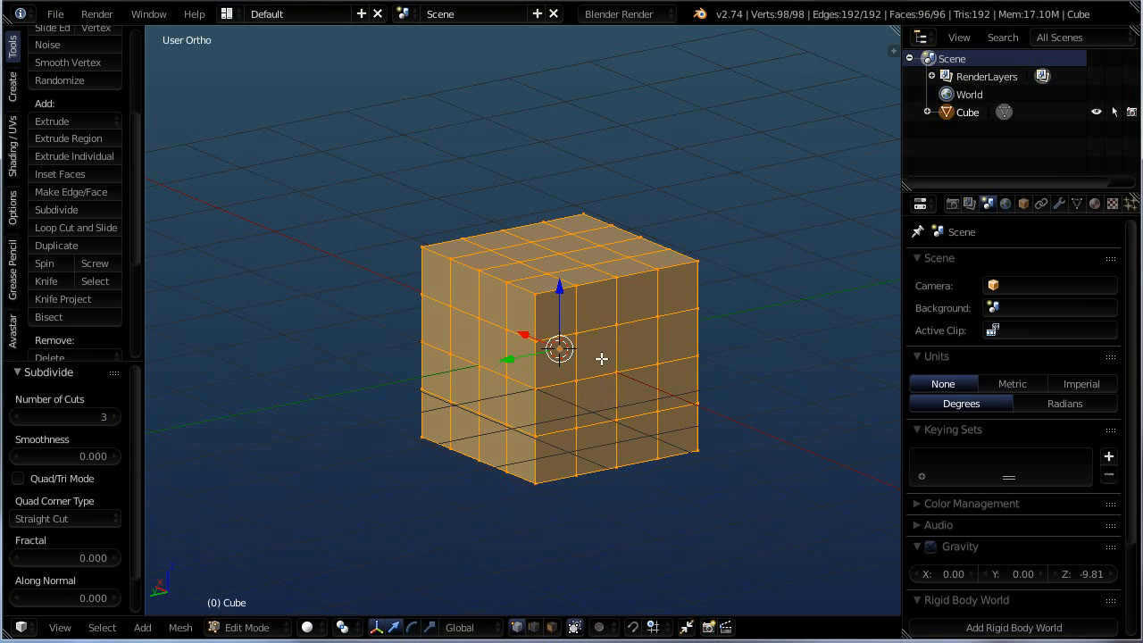
left_click(111, 417)
left_click(111, 417)
left_click(111, 417)
left_click(111, 416)
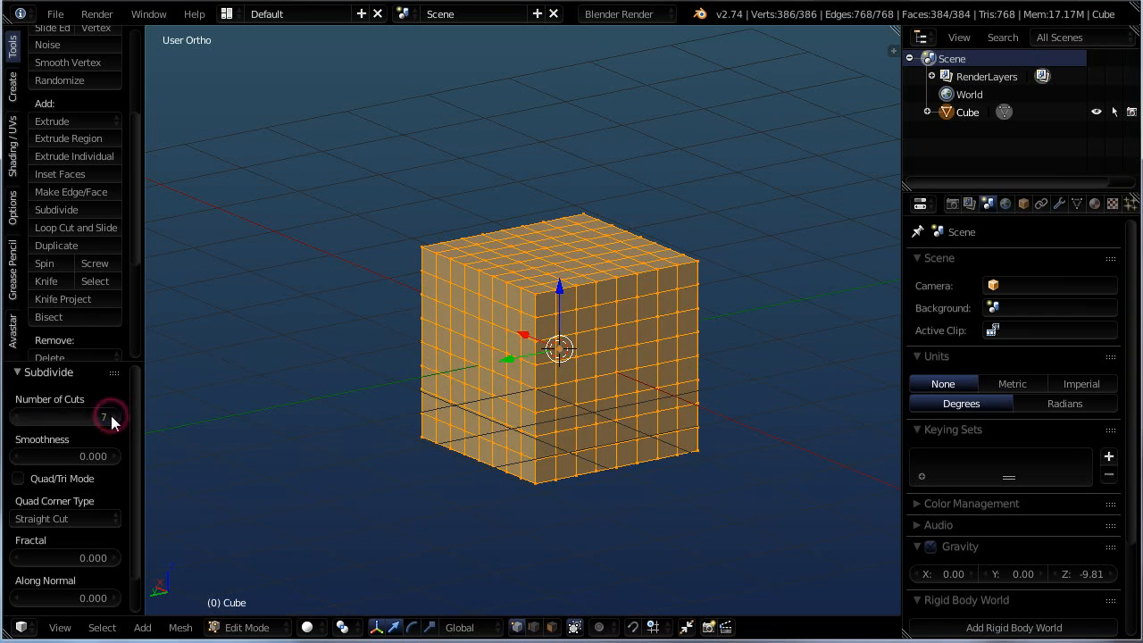
left_click(111, 417)
left_click(110, 417)
left_click(110, 417)
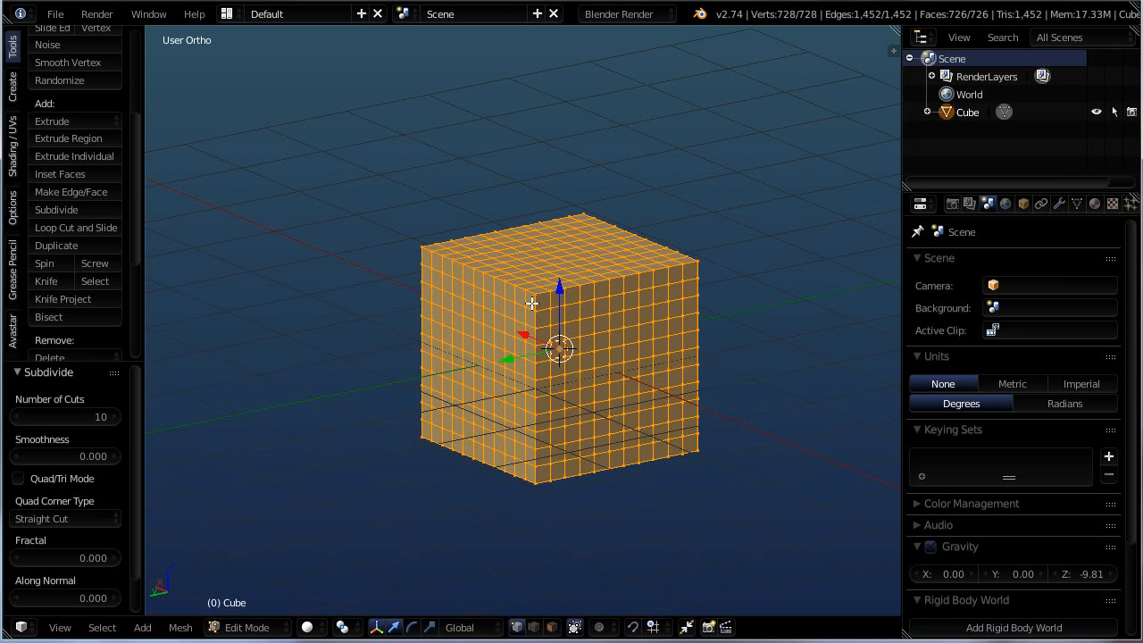
middle_click_drag(534, 317, 543, 319)
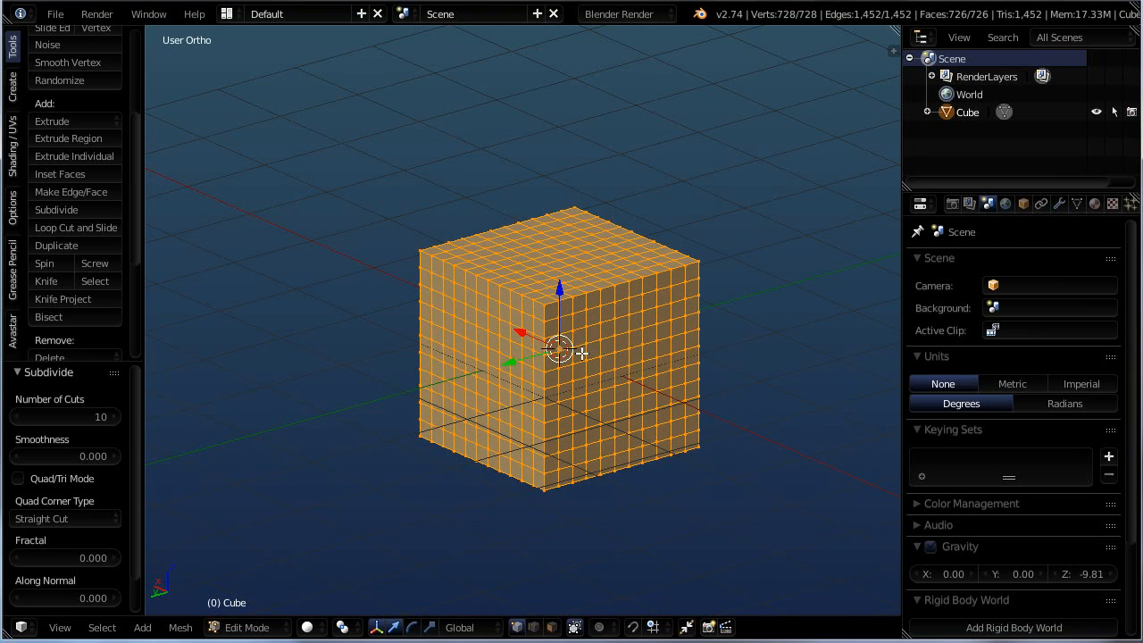
Step: Increase the number of cuts on the whole cube to 11, 20 and finally 21
left_click(102, 417)
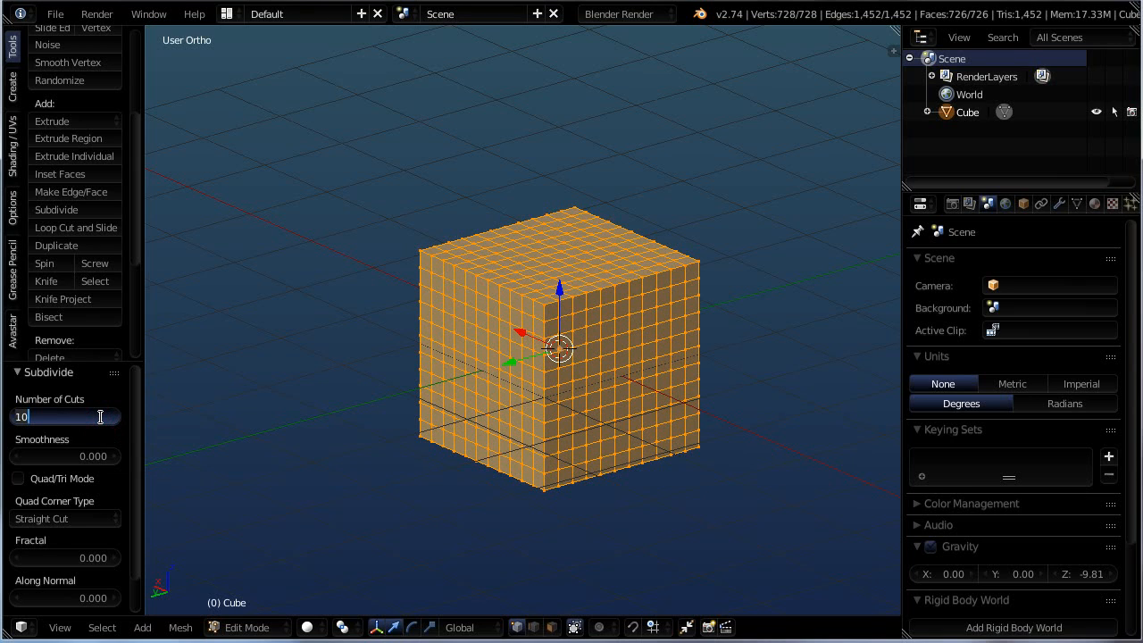
type("1")
key("Return")
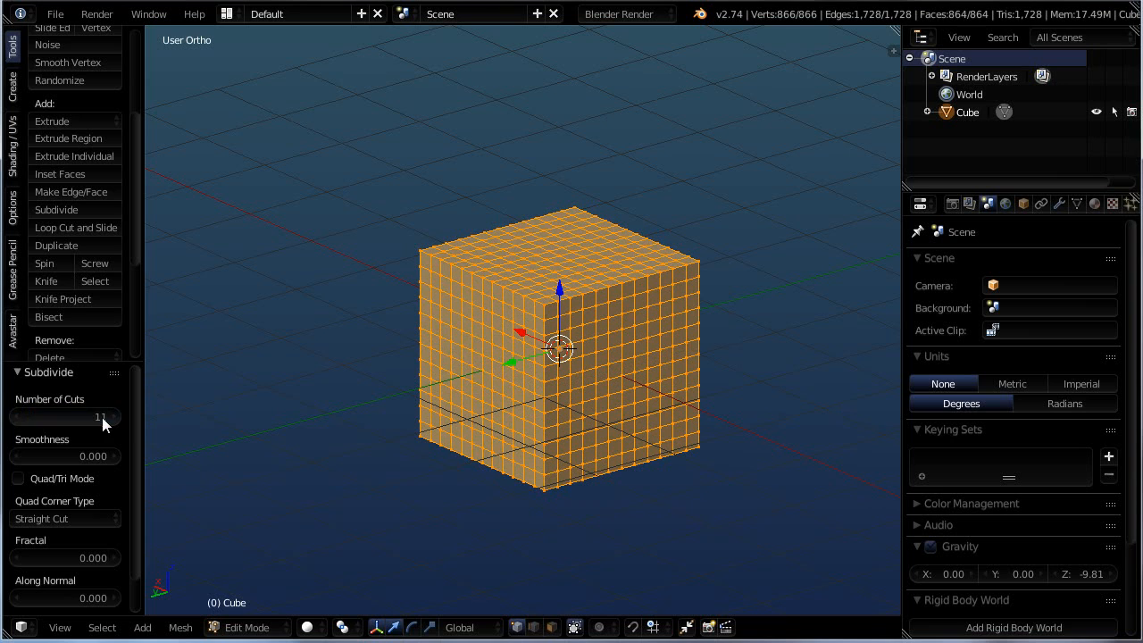
left_click_drag(33, 421, 95, 425)
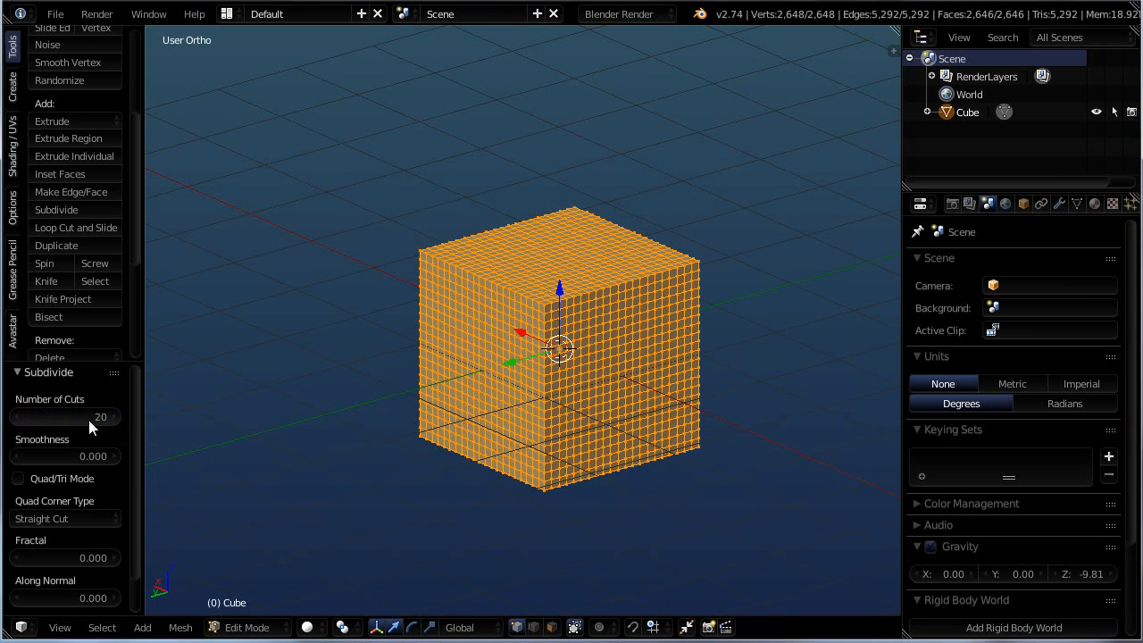
left_click(99, 416)
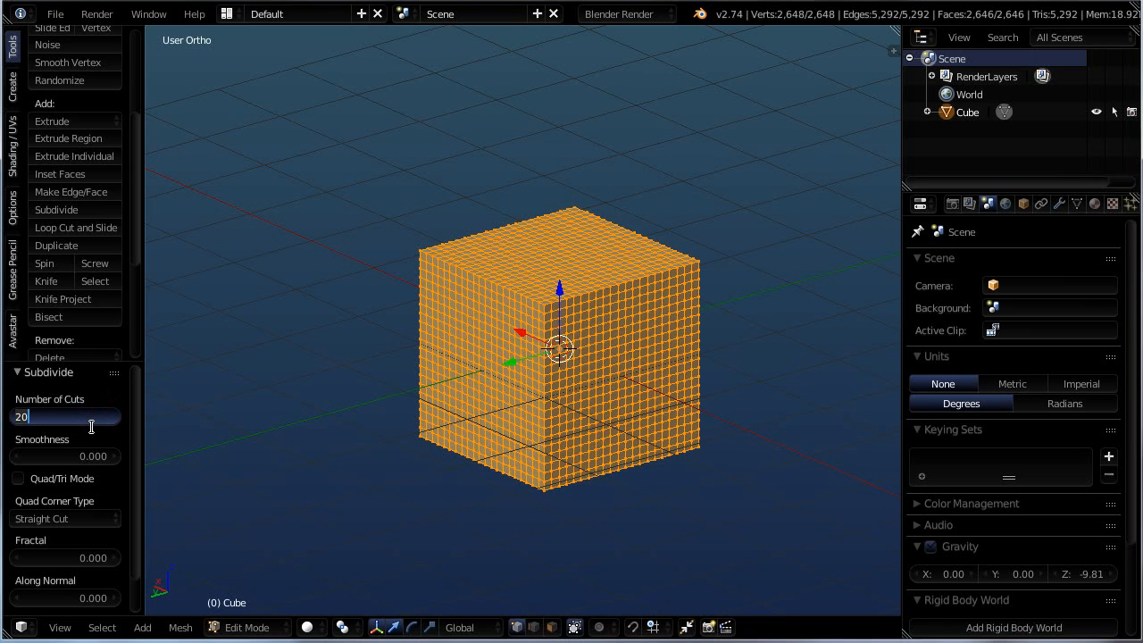
type("21")
key("Return")
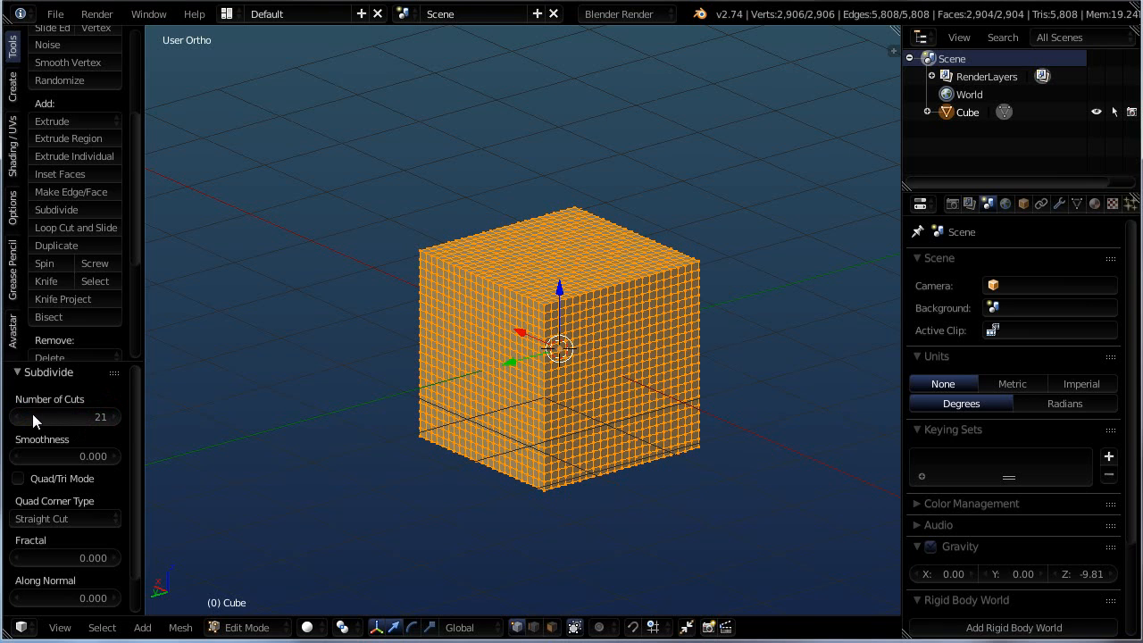
Step: Push the whole cube's subdivision up to 50 cuts and then to 51, and inspect the dense mesh
left_click_drag(32, 414, 122, 419)
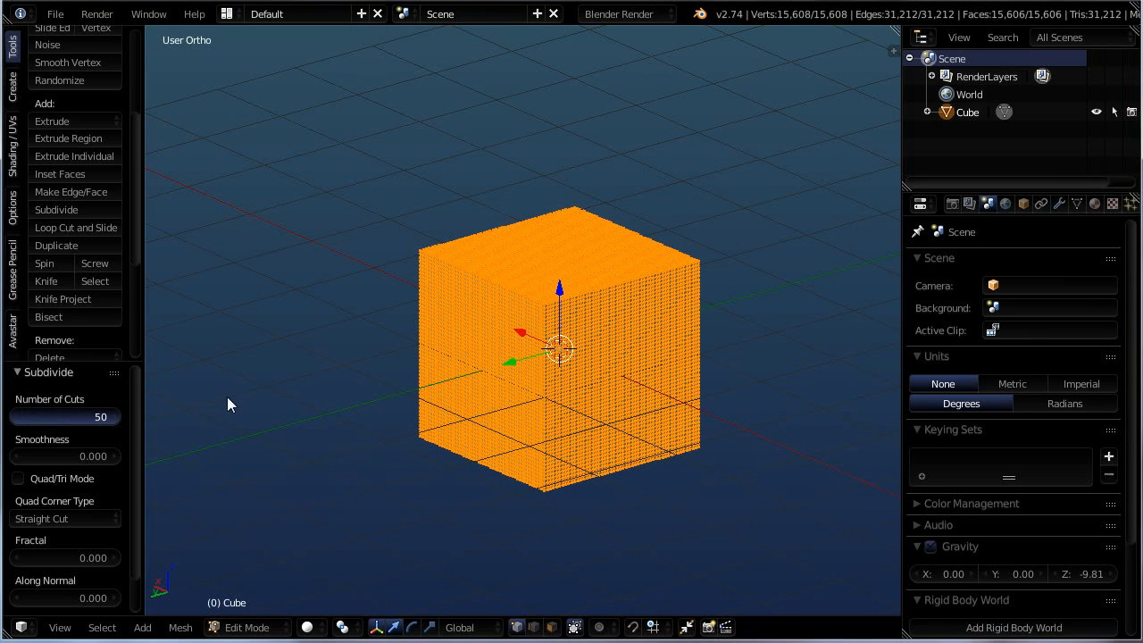
left_click(99, 416)
type("5")
key("Return")
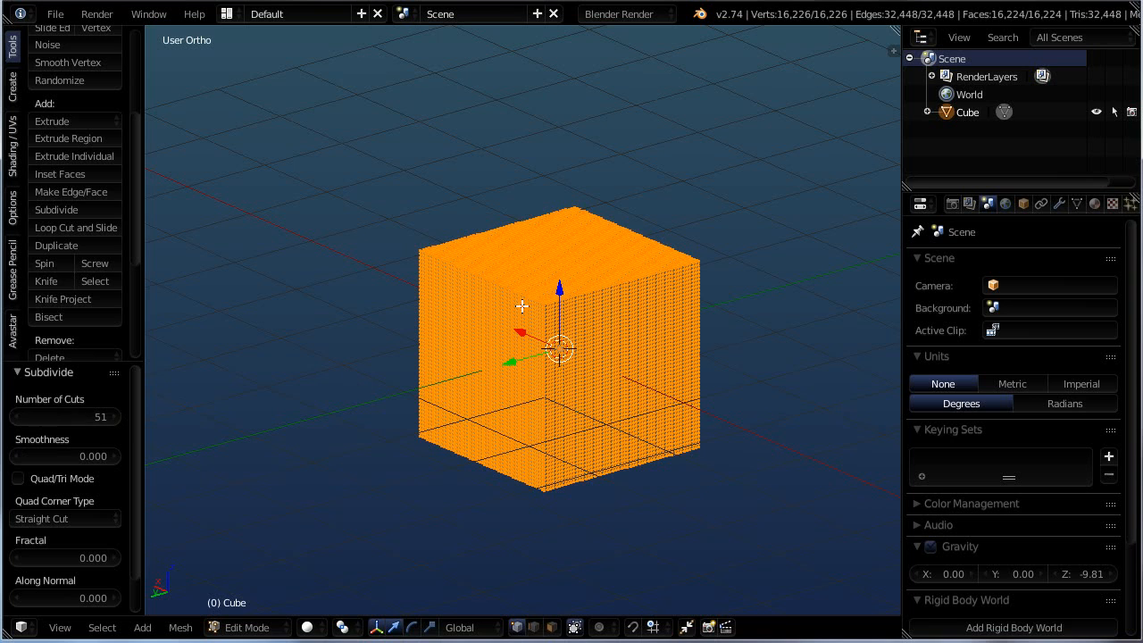
scroll(521, 306, "down", 3)
scroll(562, 286, "up", 4)
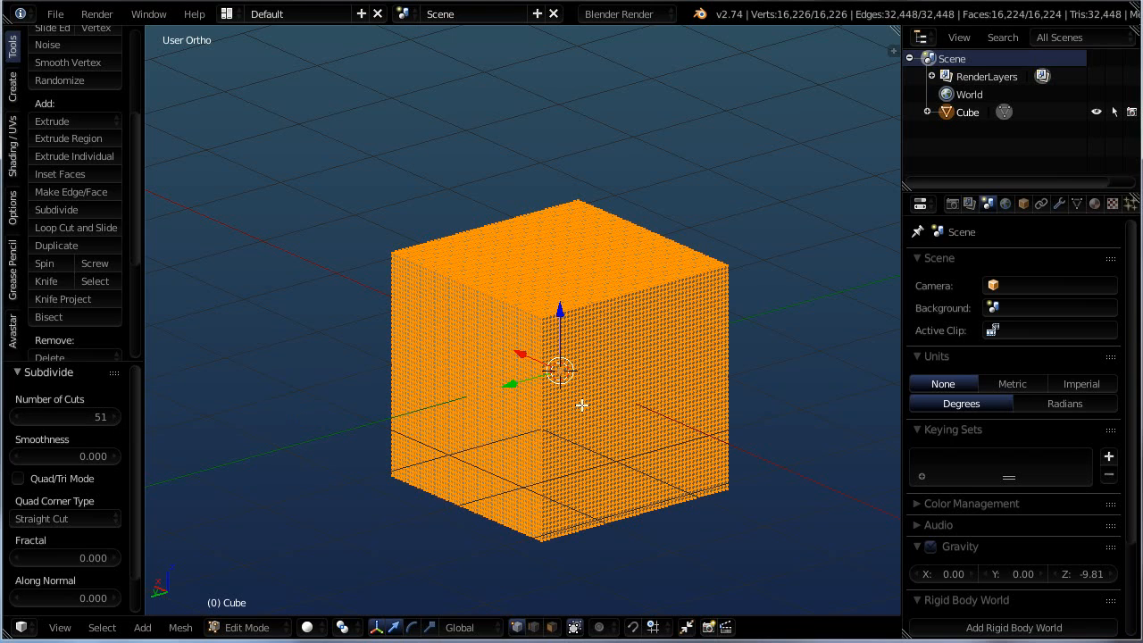
Step: Reduce the number of cuts to 1 and undo the whole-cube subdivision
left_click(59, 417)
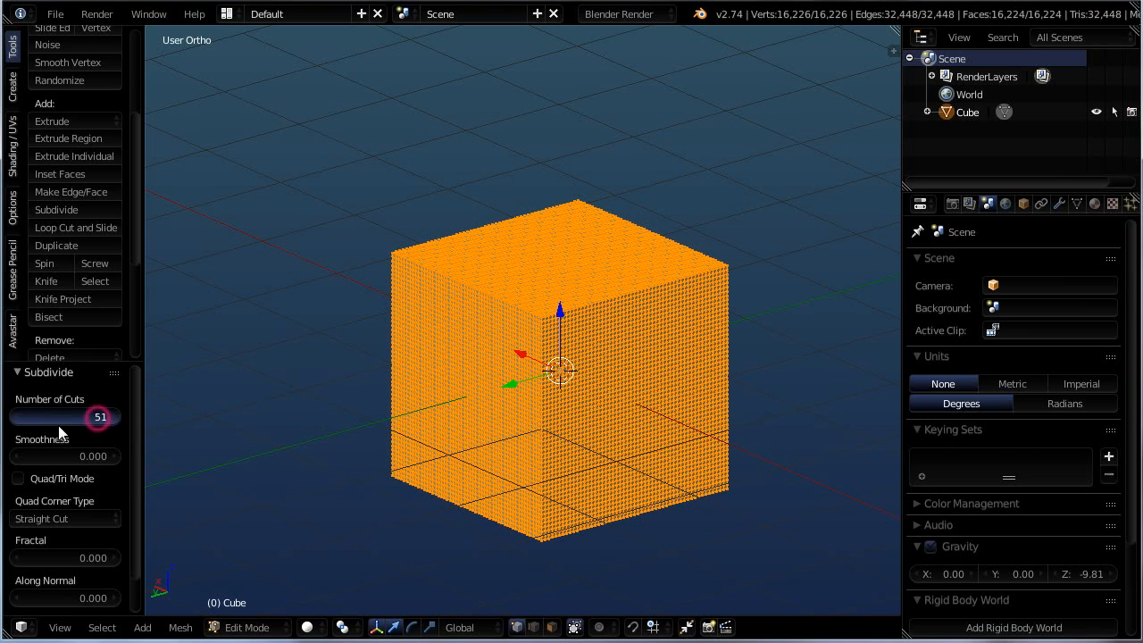
type("1")
key("Return")
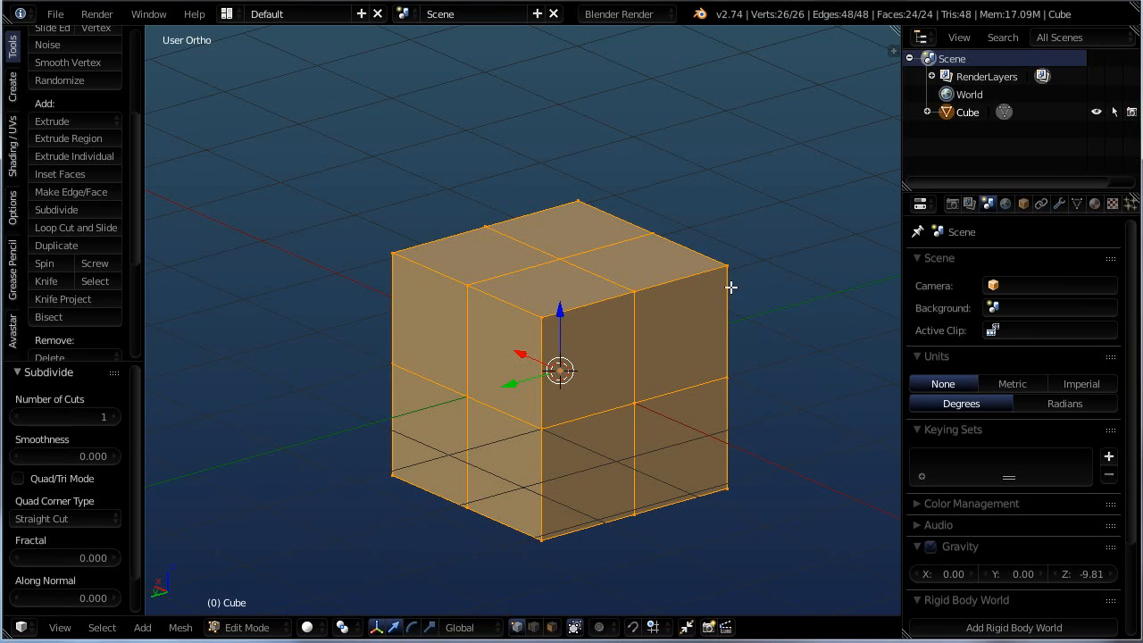
key("ctrl+z")
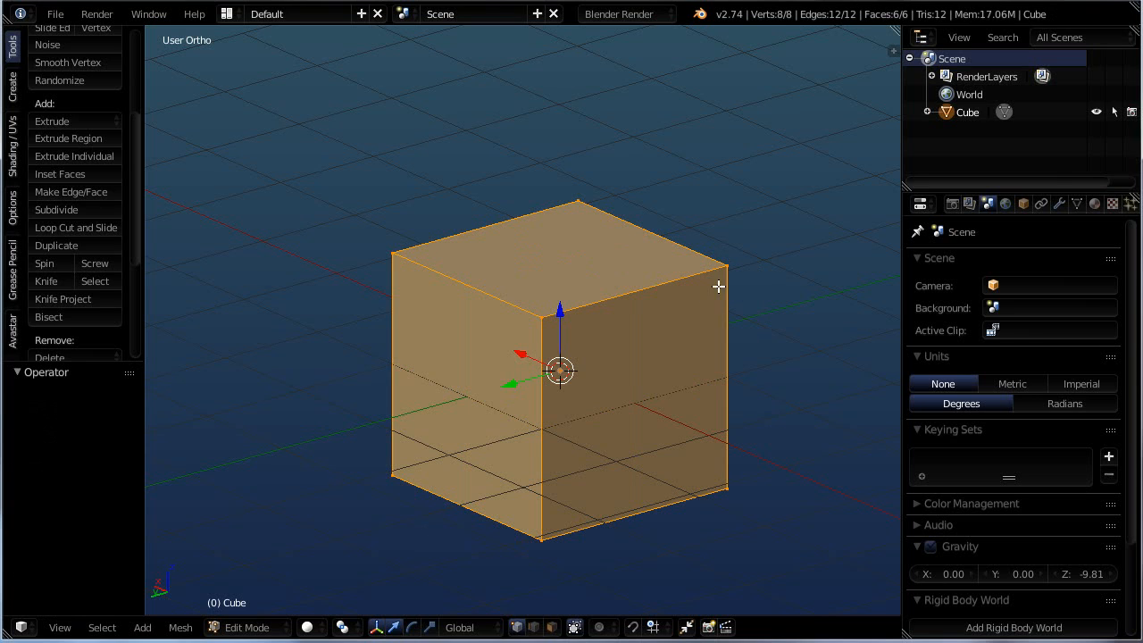
Step: Select the four upper corner vertices of the cube and subdivide only its top face
right_click(726, 264)
right_click(578, 199, "shift")
right_click(400, 242, "shift")
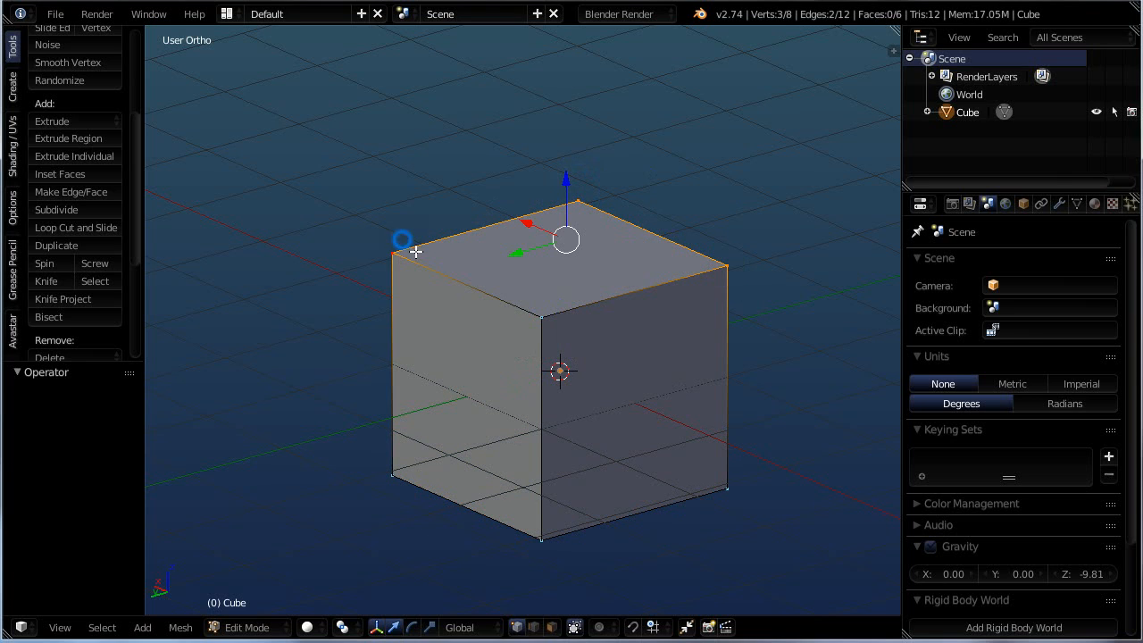
right_click(541, 311, "shift")
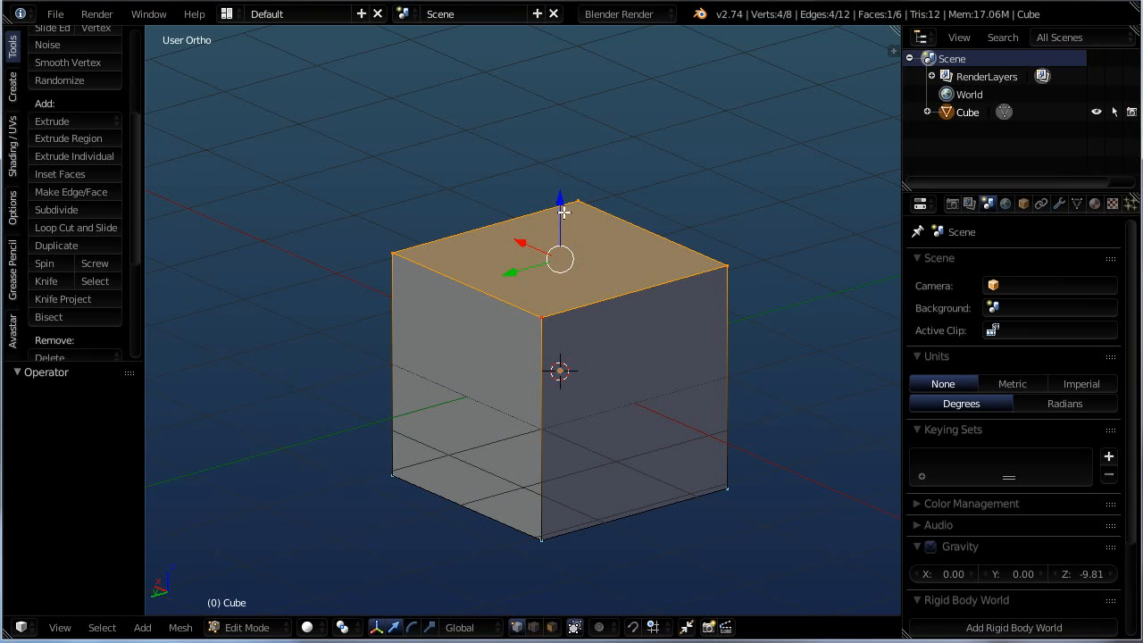
key("w")
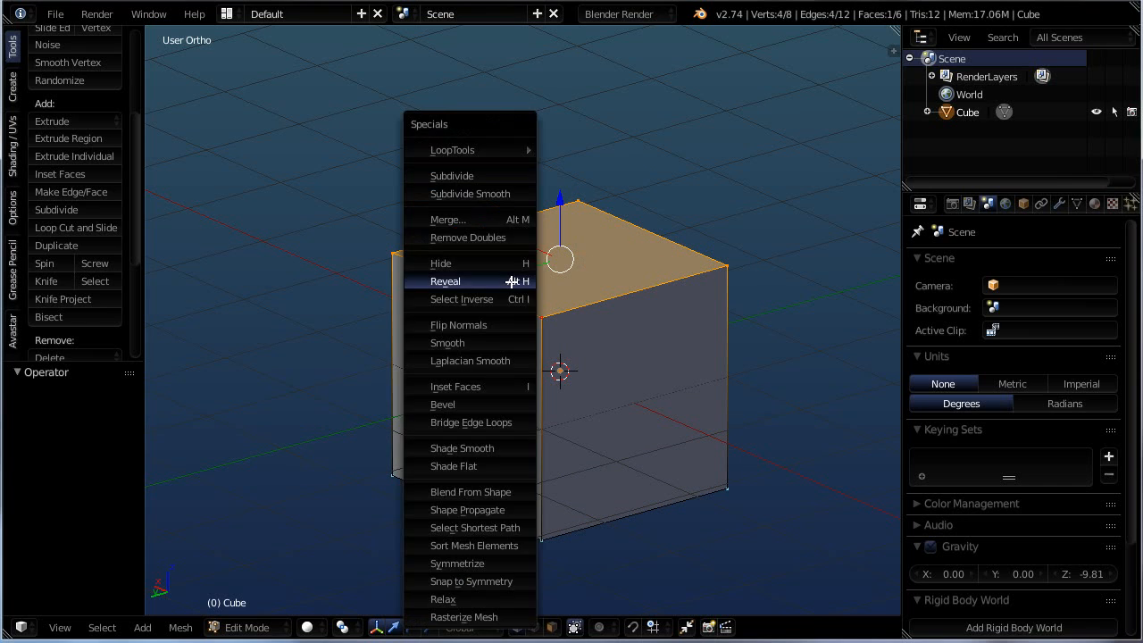
left_click(455, 175)
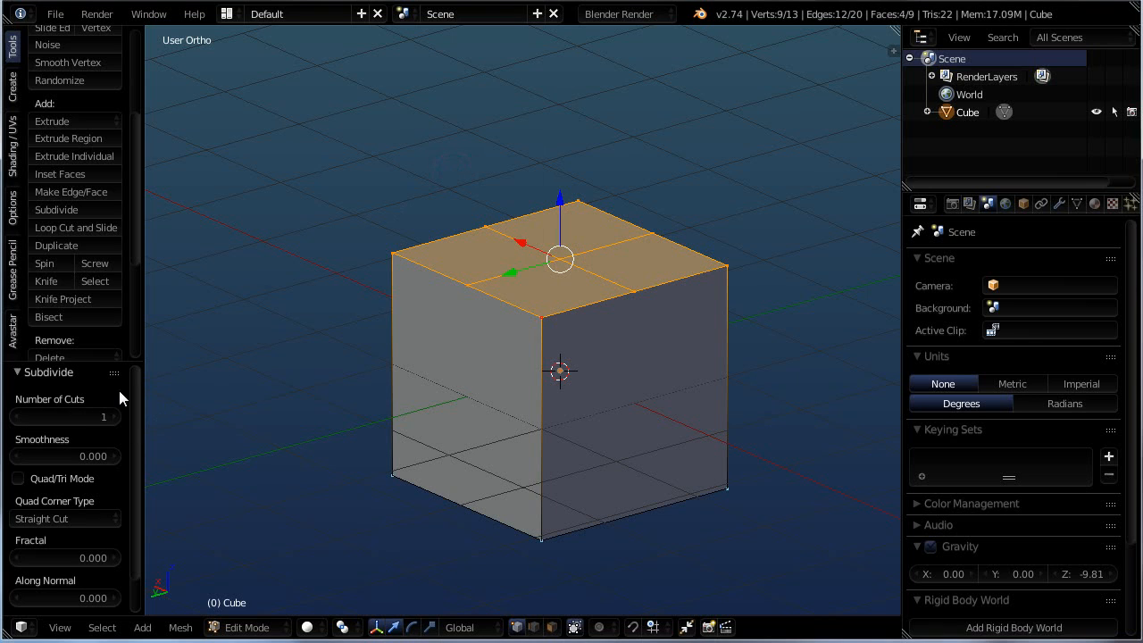
Step: Collapse the Mesh Tools and Transform tool groups, and set the top face's subdivision to 10 cuts
scroll(41, 52, "up", 5)
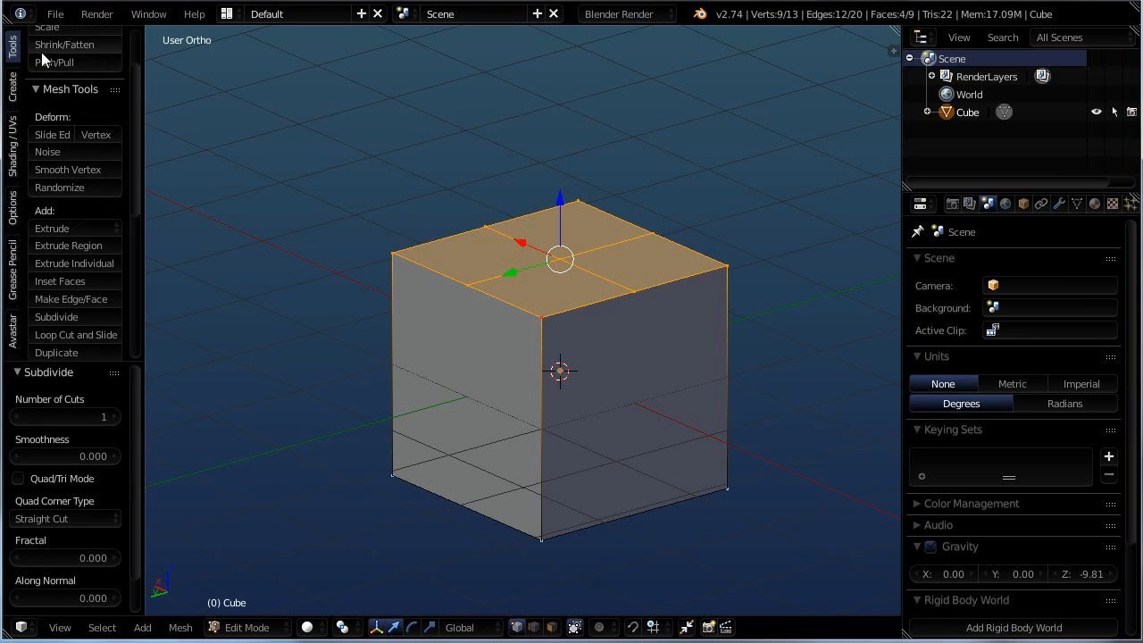
left_click(40, 161)
left_click(44, 36)
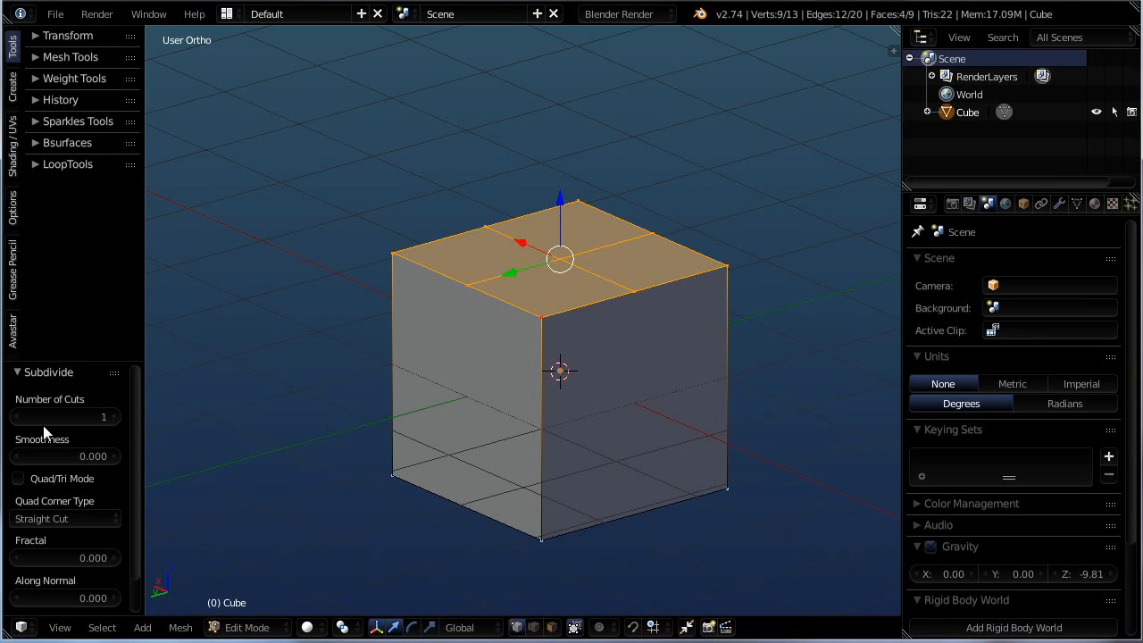
left_click_drag(25, 416, 163, 410)
scroll(608, 246, "up", 2)
middle_click_drag(597, 309, 410, 309)
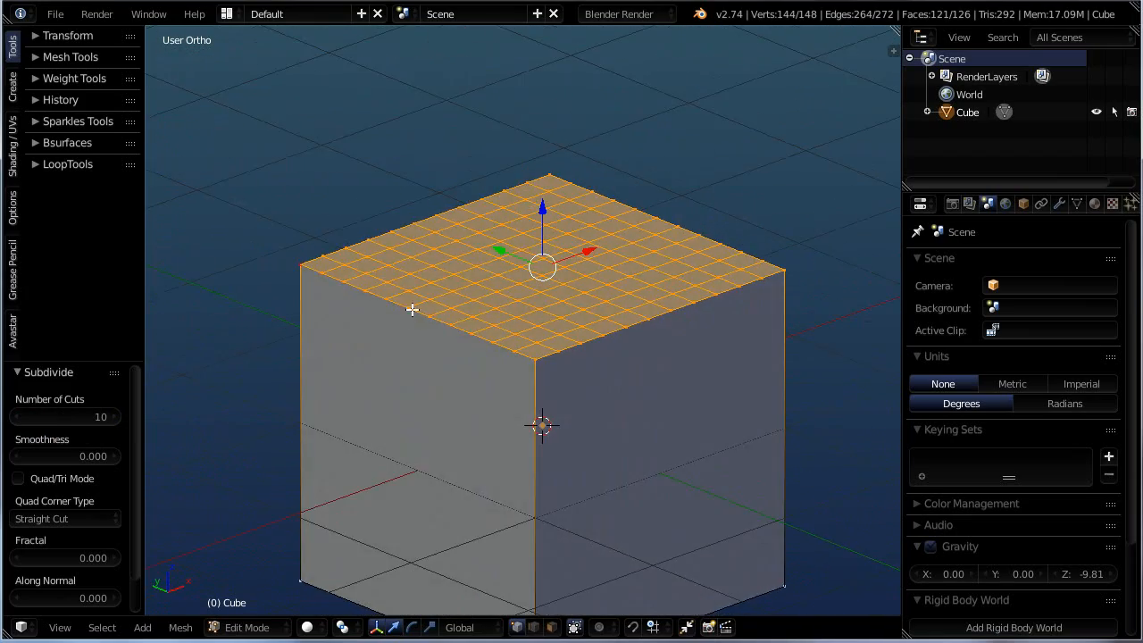
middle_click_drag(661, 321, 670, 403)
scroll(669, 403, "up", 3)
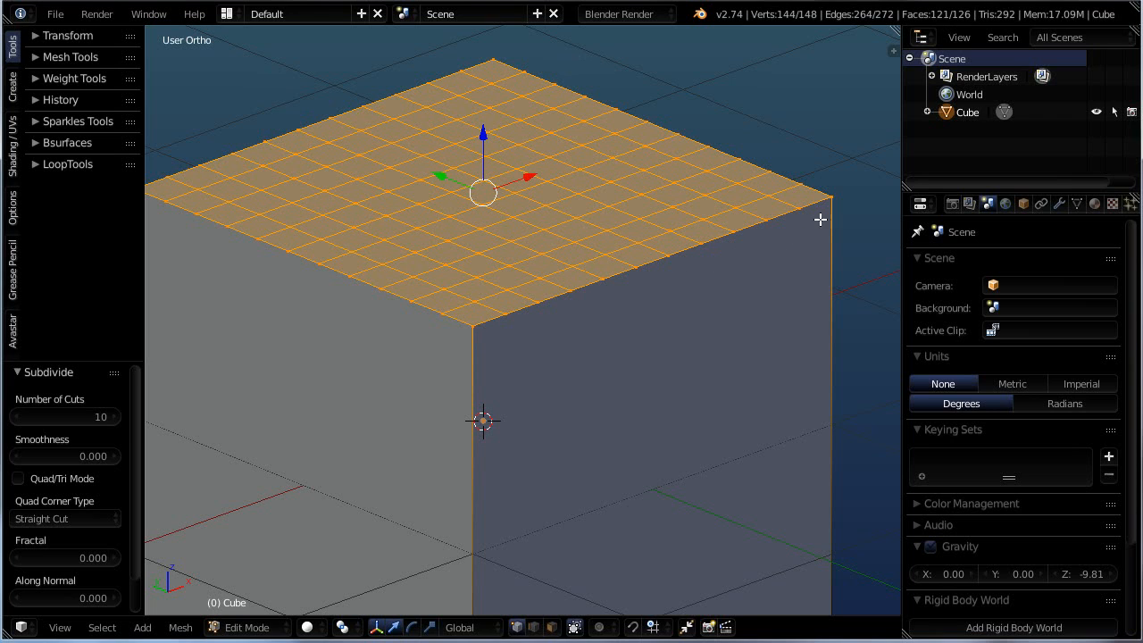
scroll(625, 470, "down", 3)
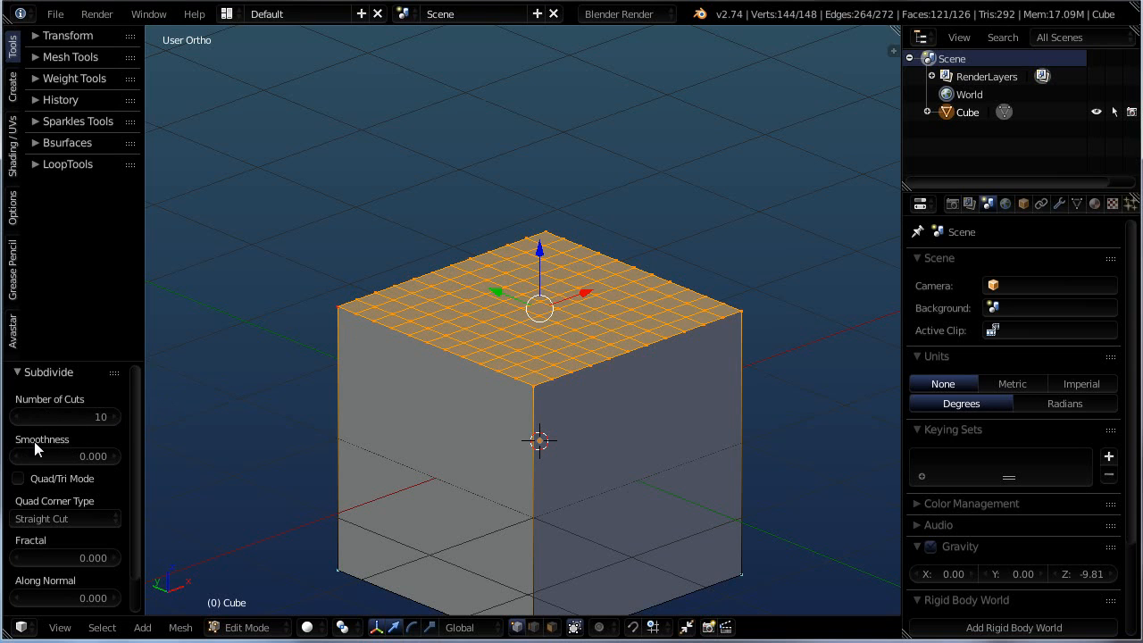
Step: Set the smoothness of the top face's subdivision to 1.000 and inspect the domed surface
middle_click_drag(576, 350, 591, 334)
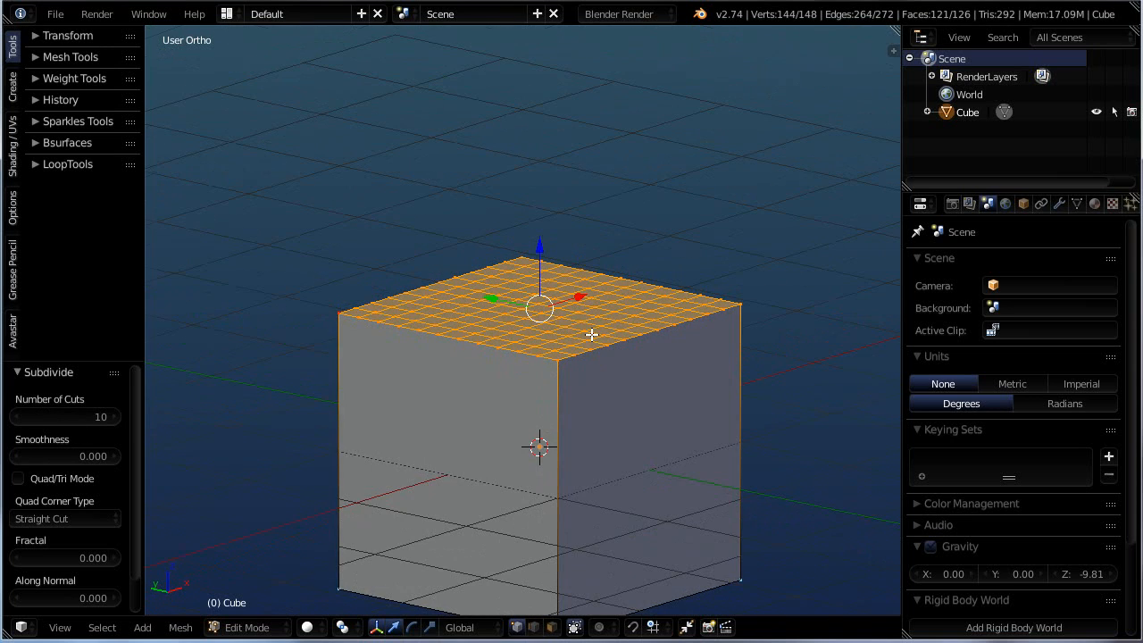
left_click_drag(24, 461, 533, 419)
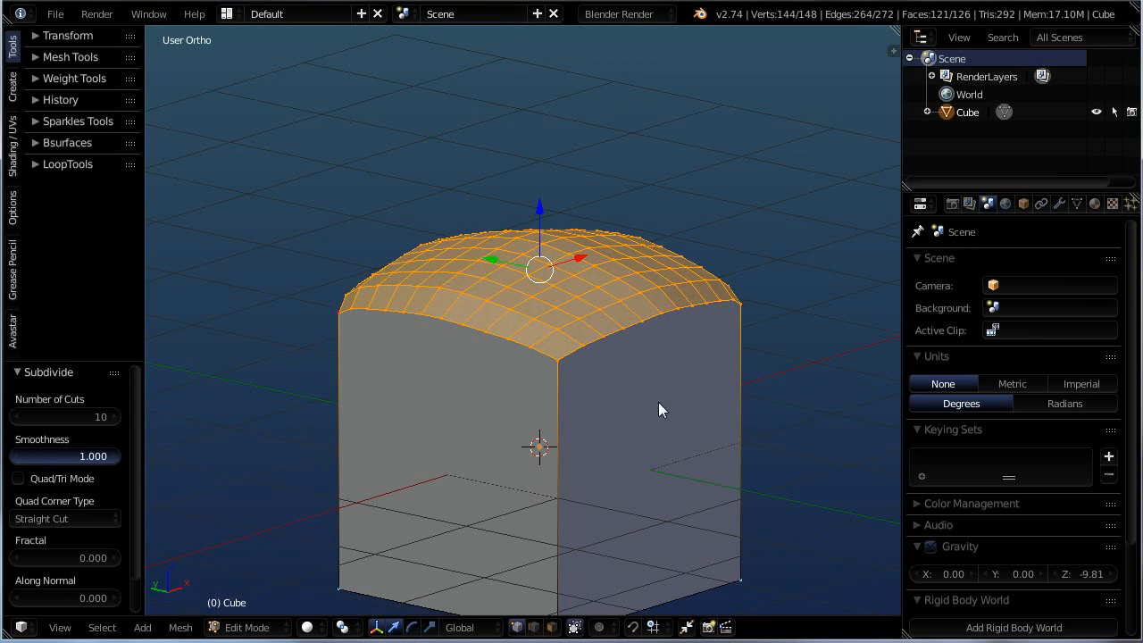
left_click_drag(711, 393, 647, 436)
middle_click_drag(361, 484, 317, 495)
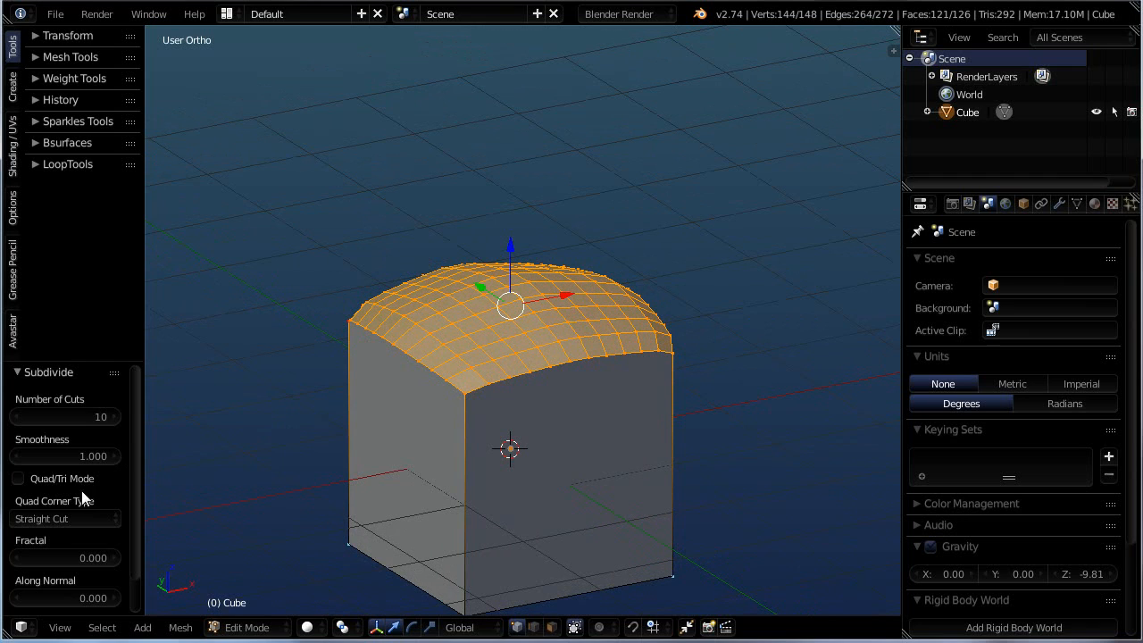
Step: Set the subdivision's fractal value to about 0.828 to roughen the top surface, and inspect it from other sides
scroll(82, 497, "down", 2)
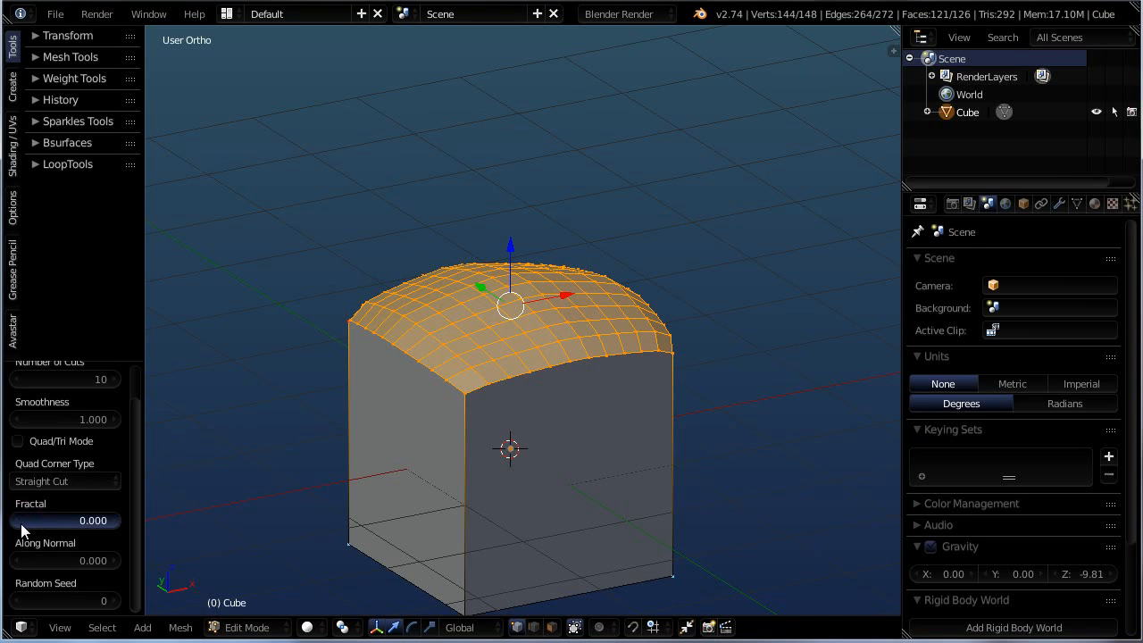
mouse_move(29, 523)
left_mouse_down()
mouse_move(48, 520)
mouse_move(27, 519)
left_mouse_up()
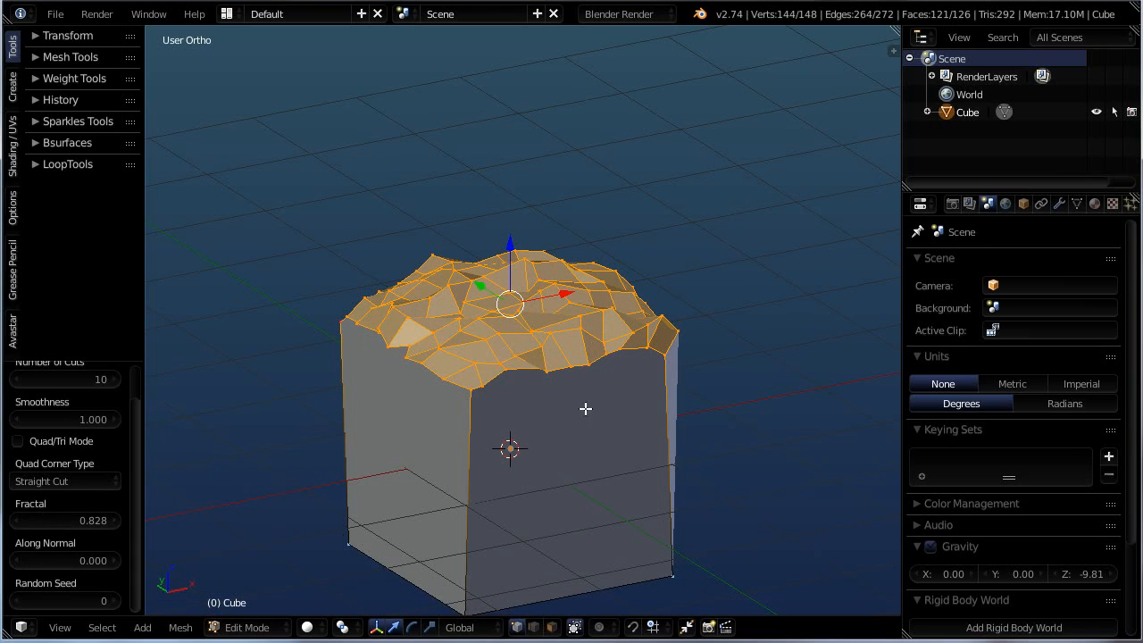
middle_click_drag(584, 408, 395, 482)
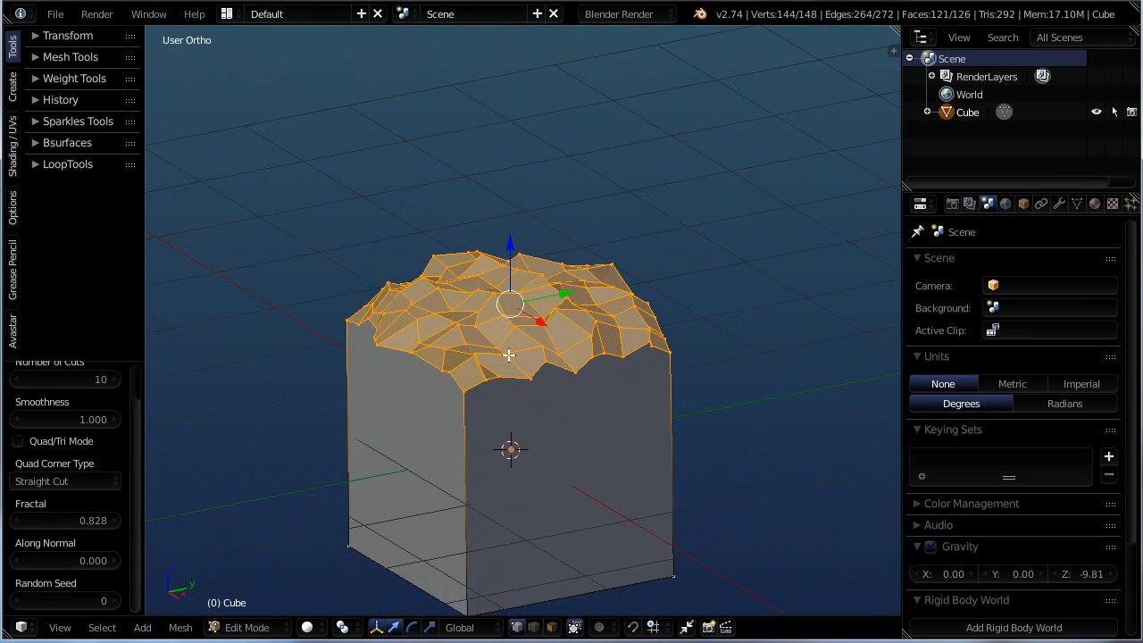
middle_click_drag(505, 422, 429, 446)
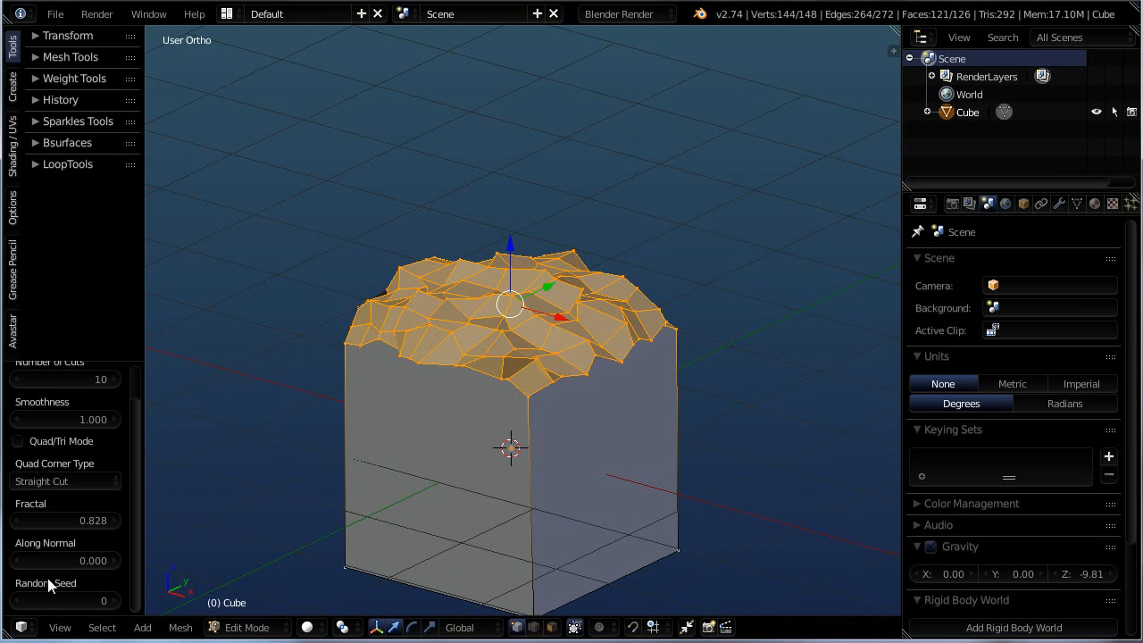
Step: Raise the subdivision's random seed to 3 and examine the changed terrain on top of the cube
left_click(112, 601)
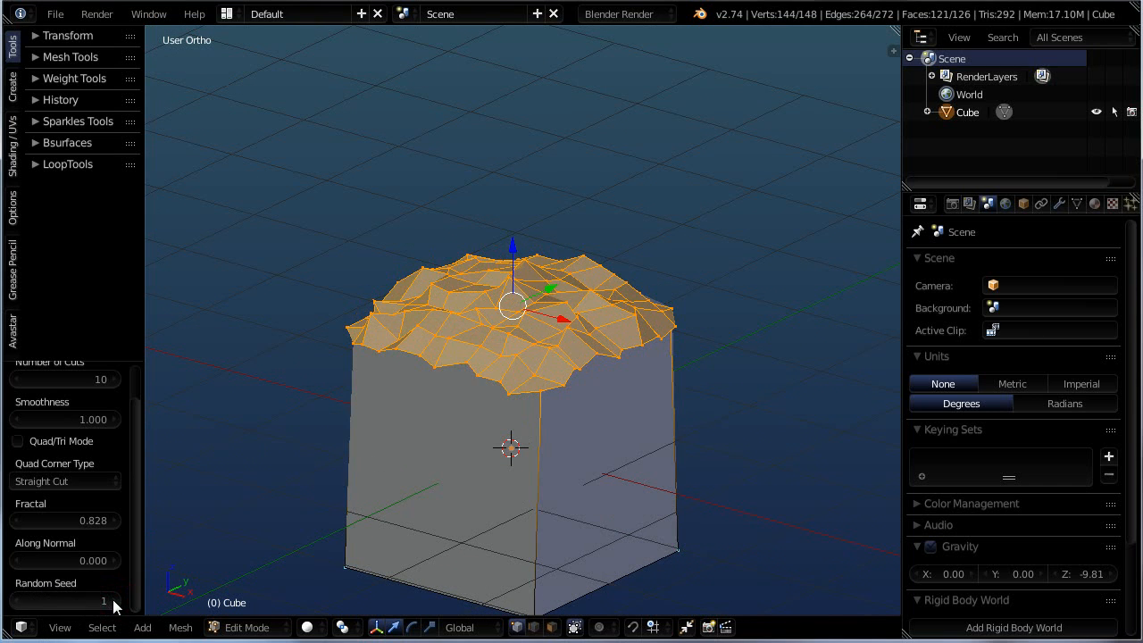
left_click(111, 601)
left_click(112, 601)
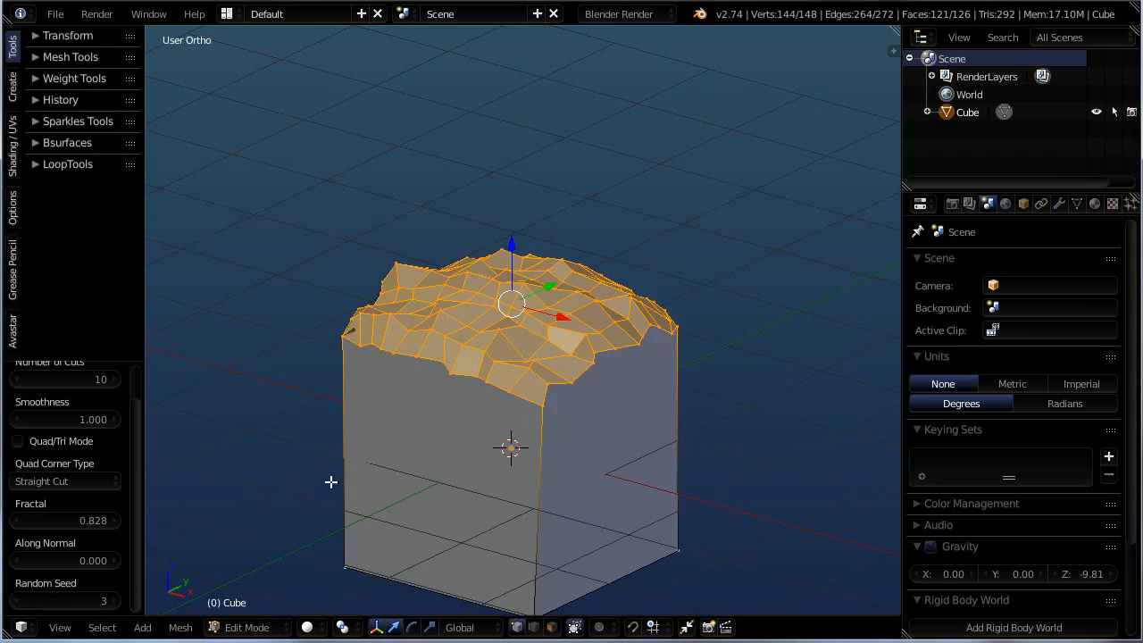
middle_click_drag(433, 472, 594, 464)
scroll(587, 463, "down", 2)
scroll(536, 392, "up", 4)
scroll(528, 377, "down", 4)
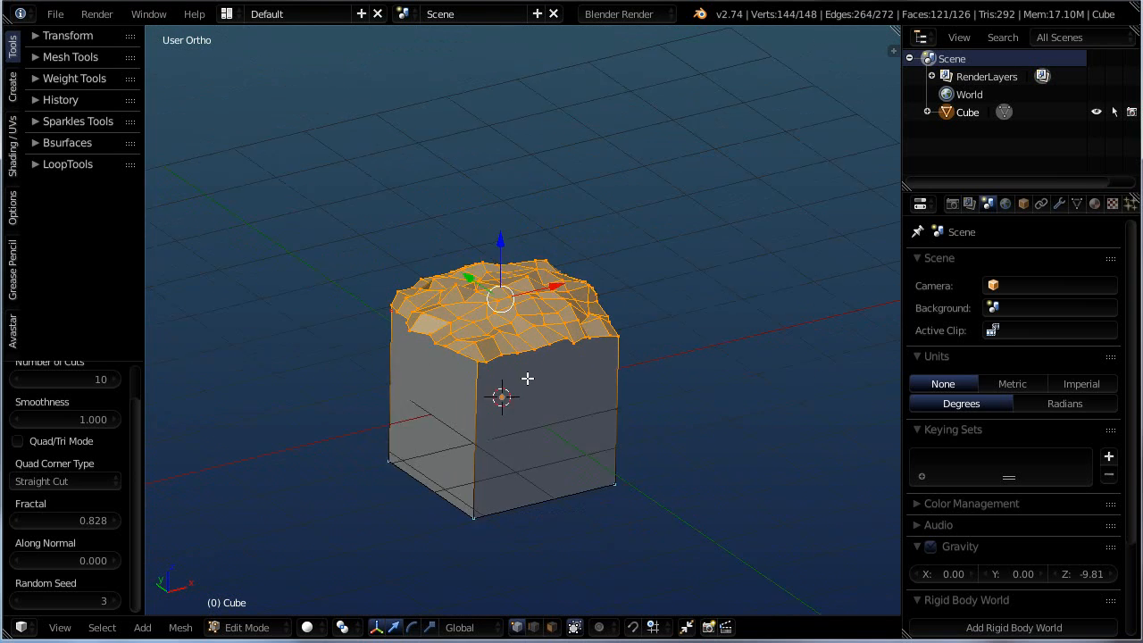
Step: Select the cube's four bottom corner vertices and scale them inward to 0.466 to taper the base
right_click(588, 475)
right_click(473, 502, "shift")
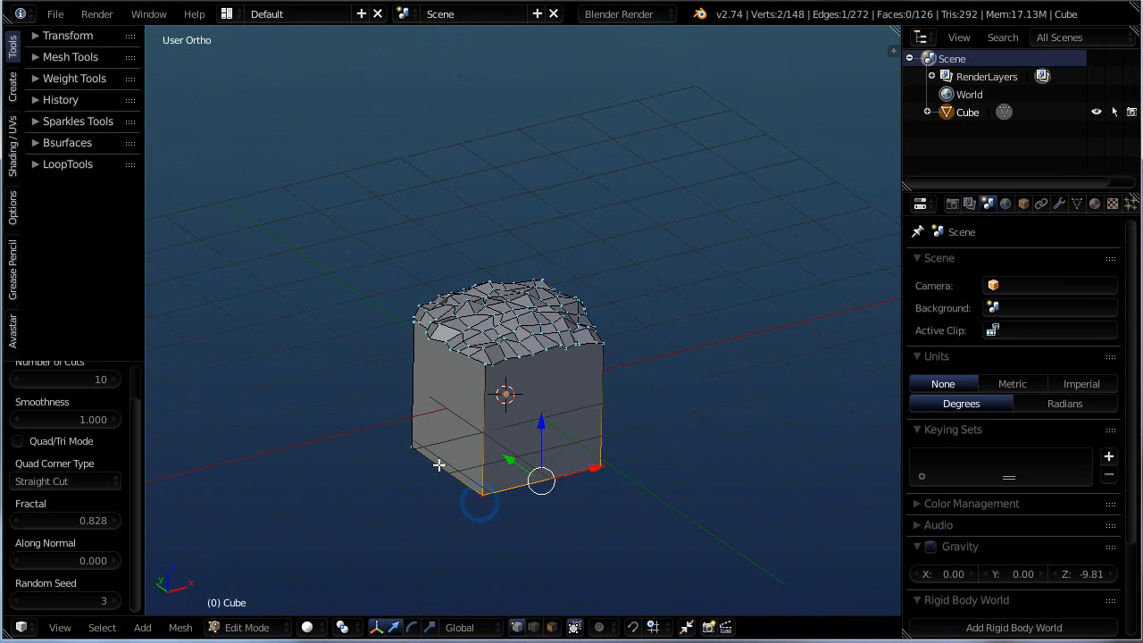
right_click(439, 465, "shift")
middle_click_drag(438, 465, 406, 474)
right_click(358, 466, "shift")
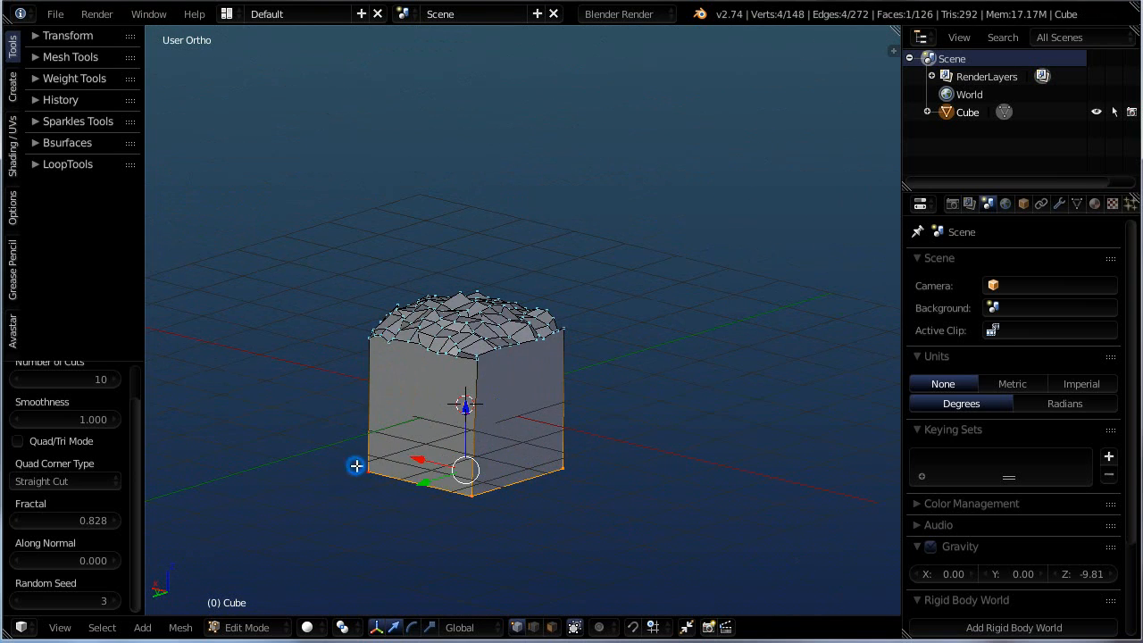
middle_click_drag(530, 502, 714, 493)
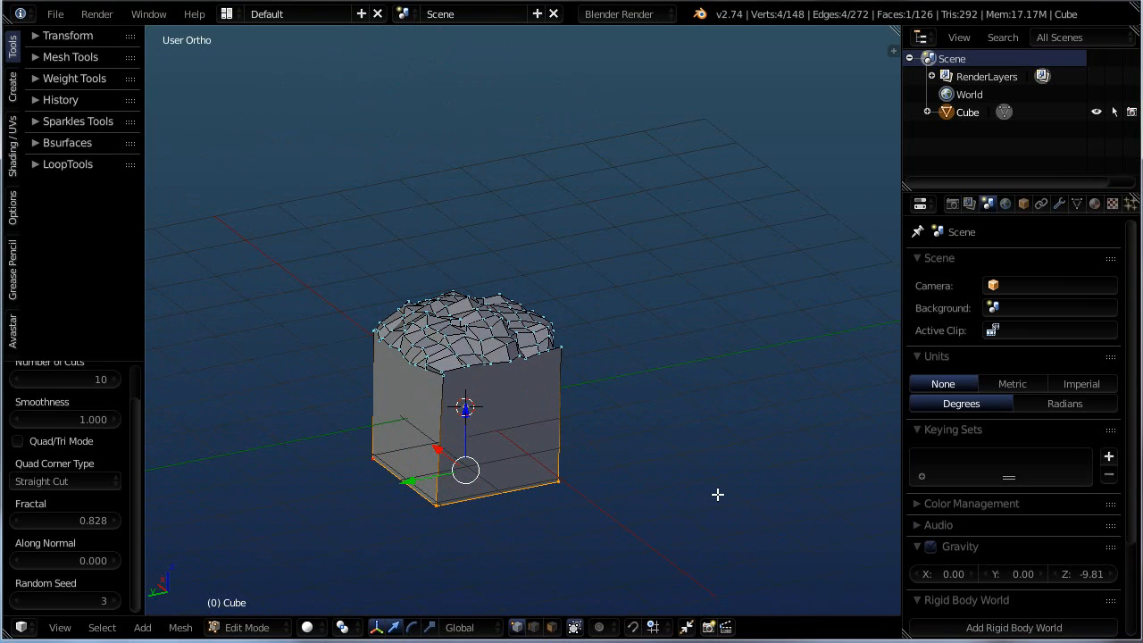
key("s")
left_click(581, 442)
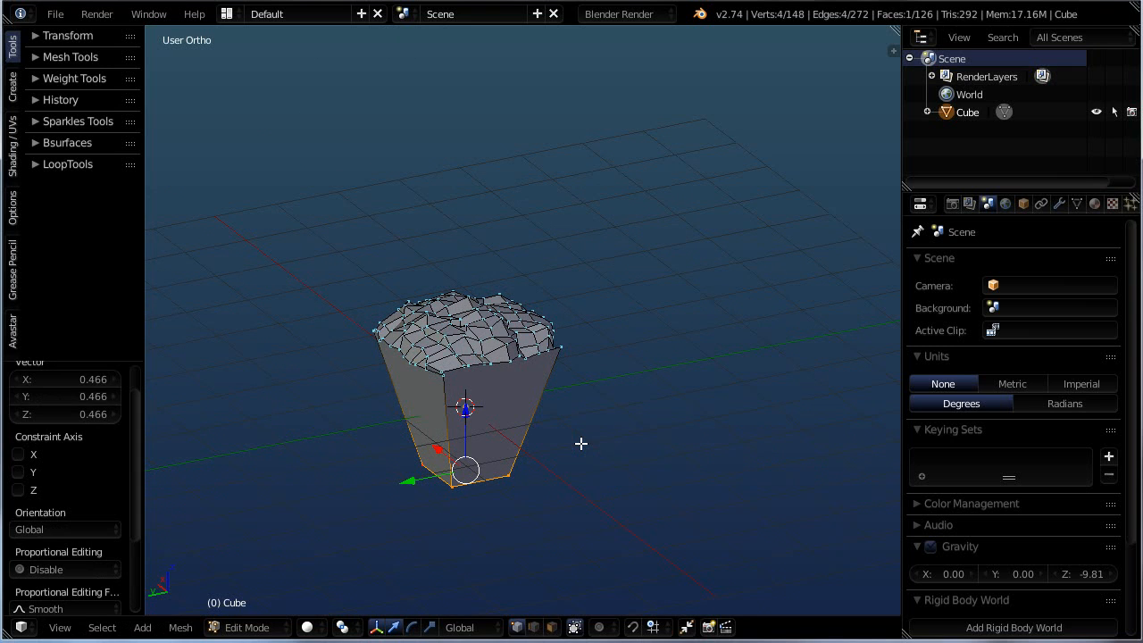
Step: Leave Edit Mode and inspect the tapered shape with its rough top from several sides and distances
key("Tab")
middle_click_drag(548, 464, 592, 372)
scroll(497, 375, "up", 3)
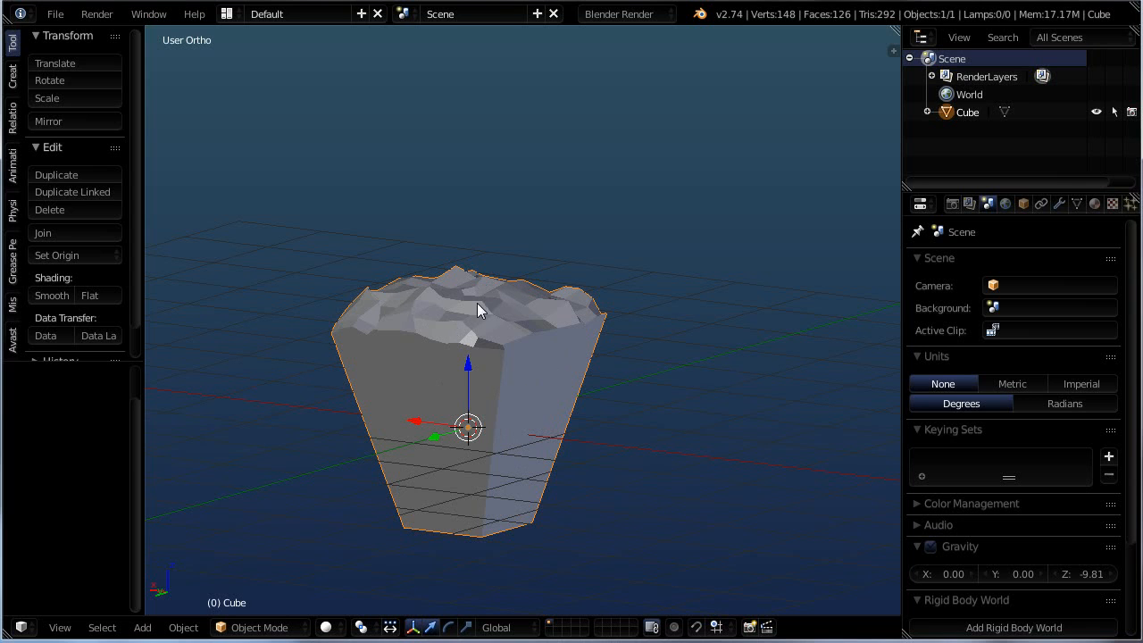
scroll(478, 302, "down", 2)
middle_click_drag(531, 420, 450, 417)
scroll(450, 417, "down", 1)
scroll(525, 322, "up", 2)
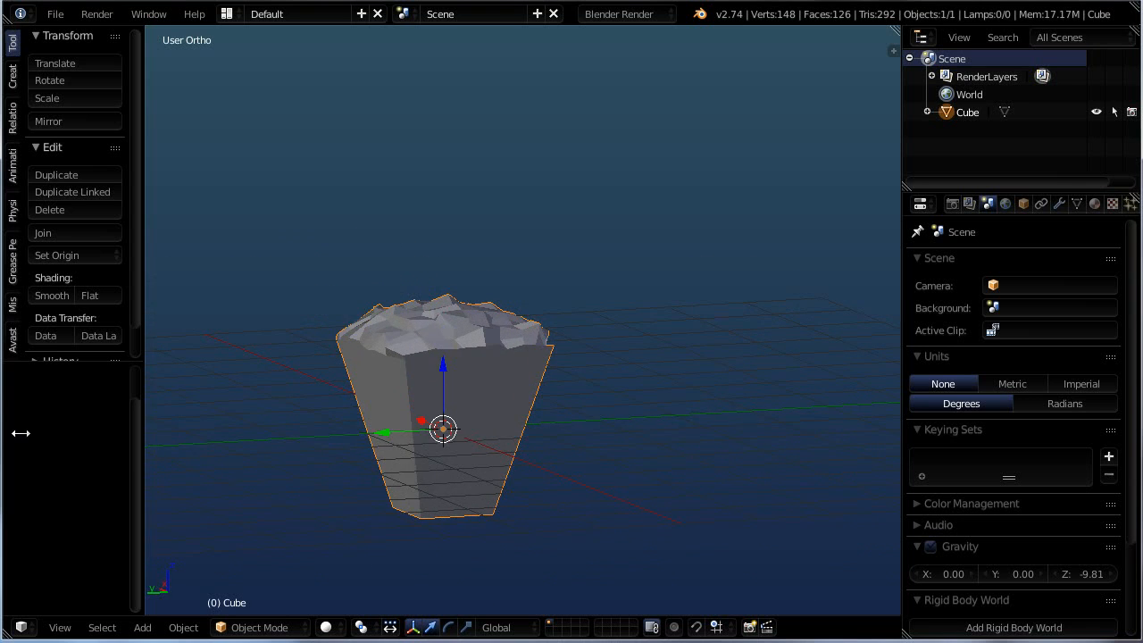
scroll(426, 379, "down", 2)
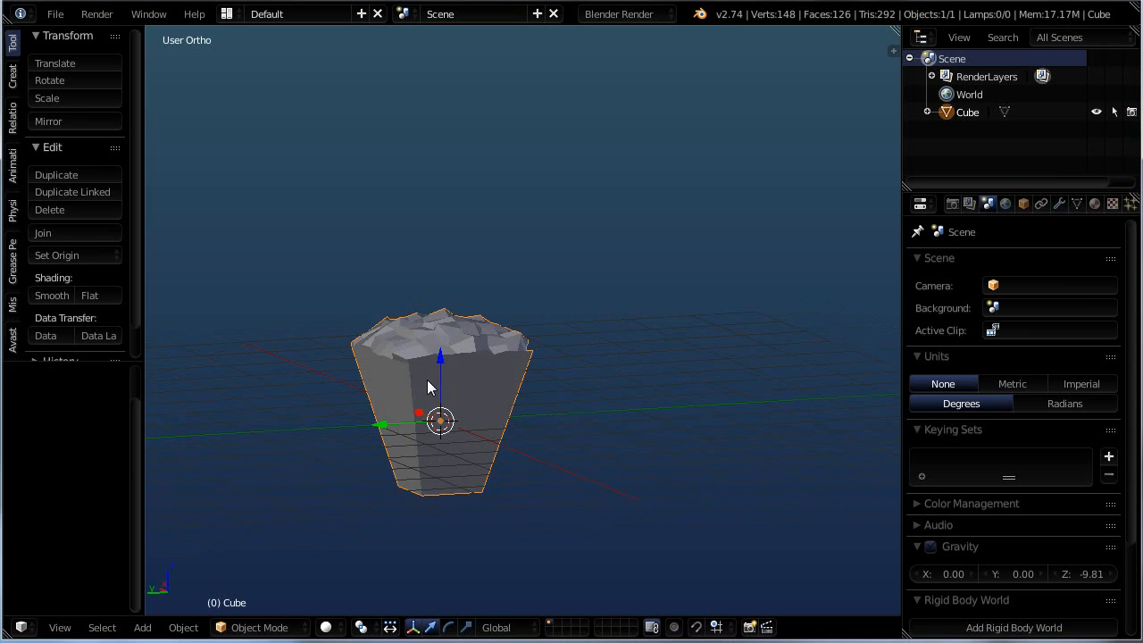
middle_click_drag(426, 380, 478, 396)
scroll(408, 374, "up", 2)
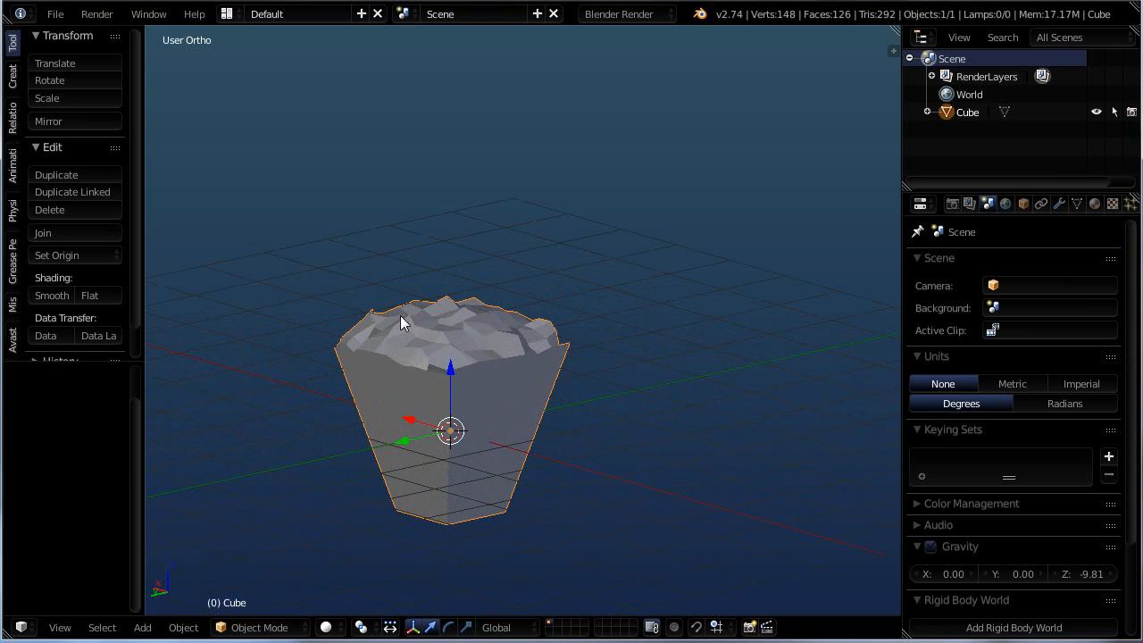
scroll(447, 408, "down", 2)
mouse_move(447, 408)
middle_mouse_down()
mouse_move(497, 433)
mouse_move(397, 432)
mouse_move(459, 396)
mouse_move(463, 444)
mouse_move(466, 408)
mouse_move(543, 362)
middle_mouse_up()
Step: Undo the cube's last mesh edits, and subdivide only its top face in Edit Mode
key("ctrl+z")
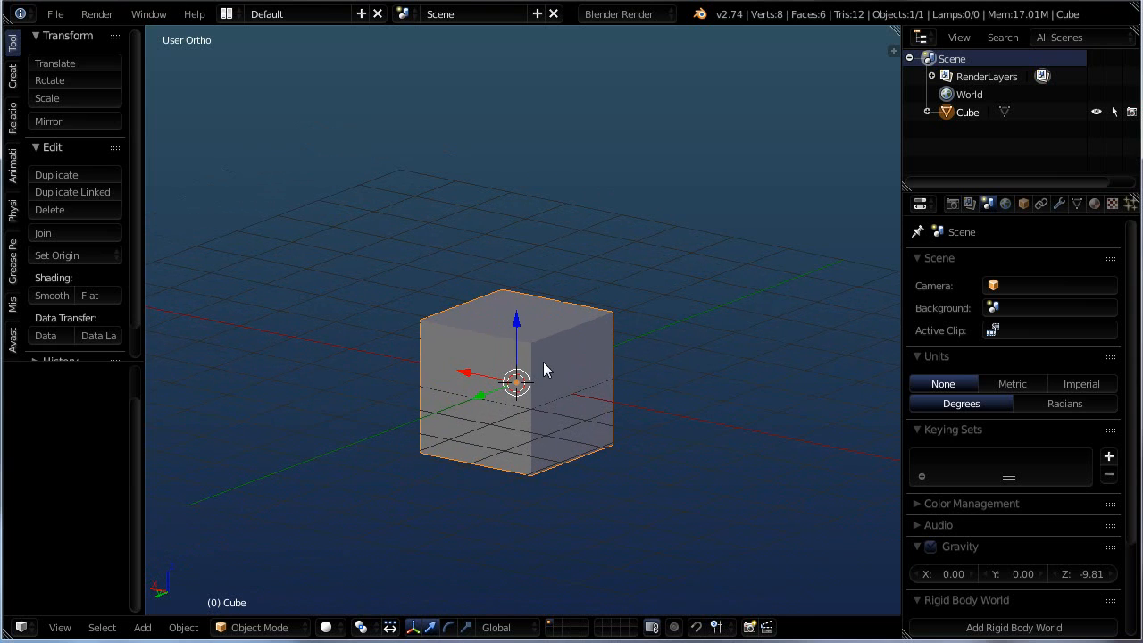
key("Tab")
scroll(536, 355, "up", 5)
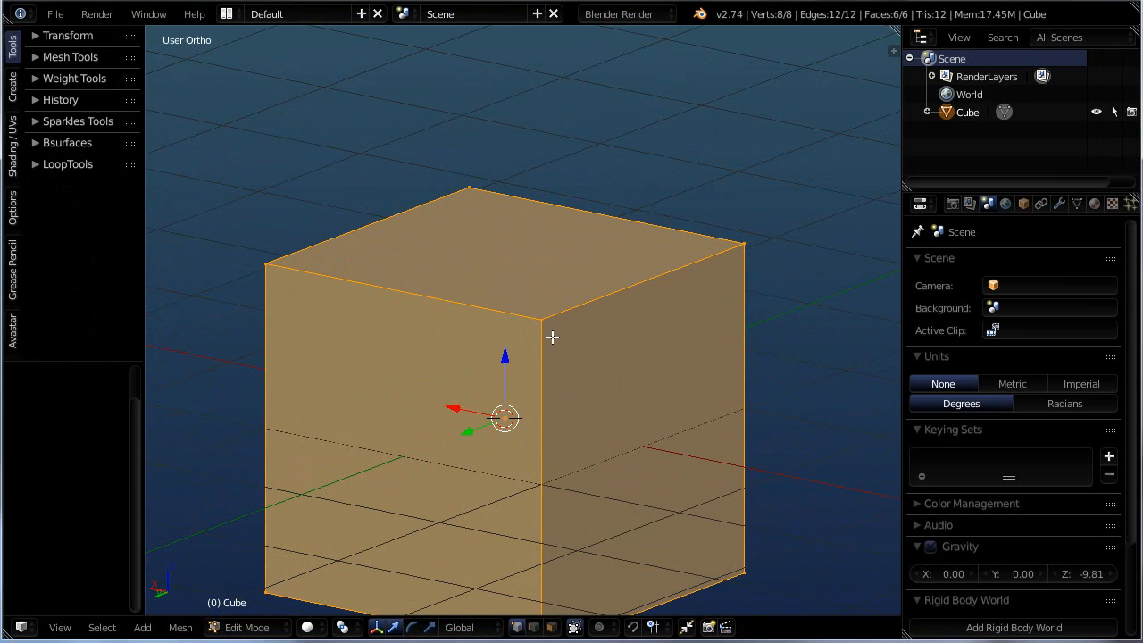
right_click(541, 323)
right_click(758, 251, "shift")
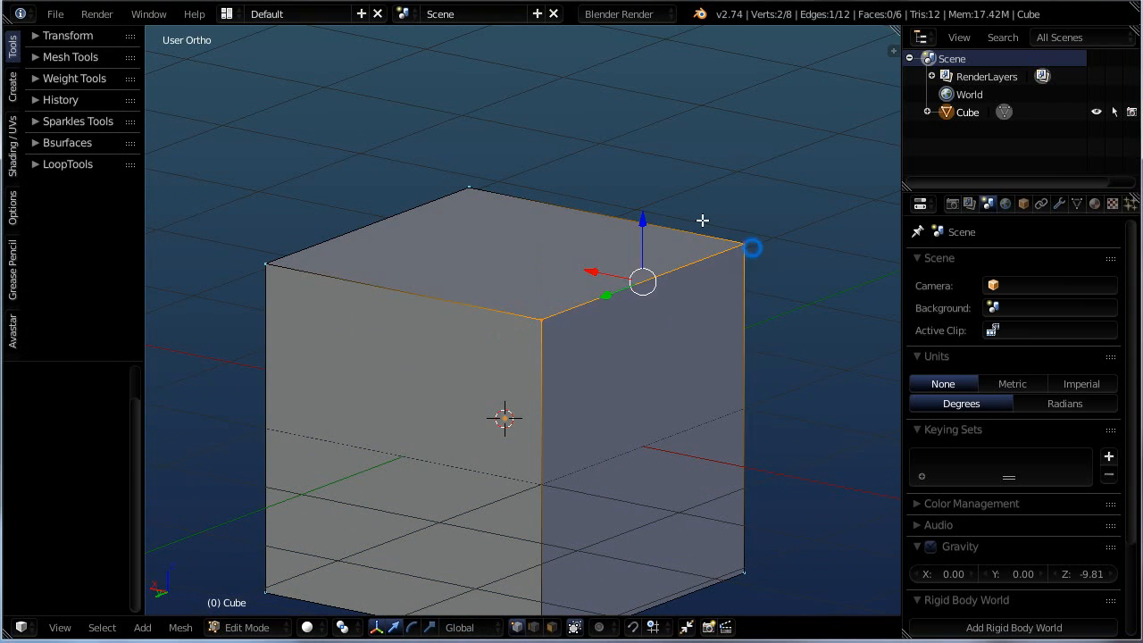
right_click(470, 184, "shift")
right_click(269, 263, "shift")
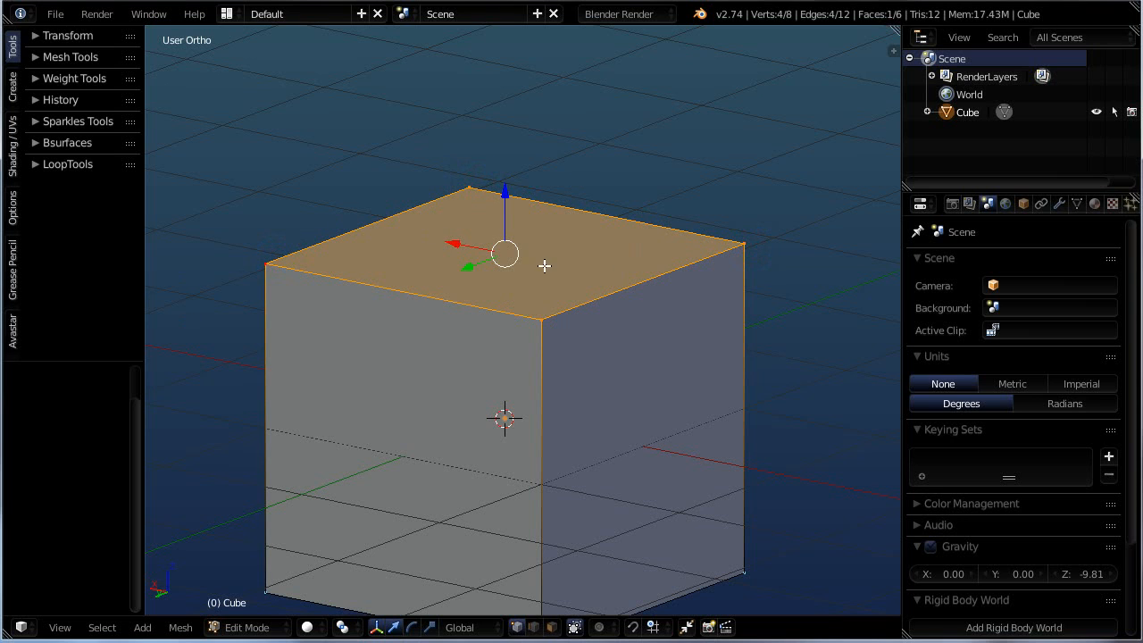
scroll(545, 265, "down", 2)
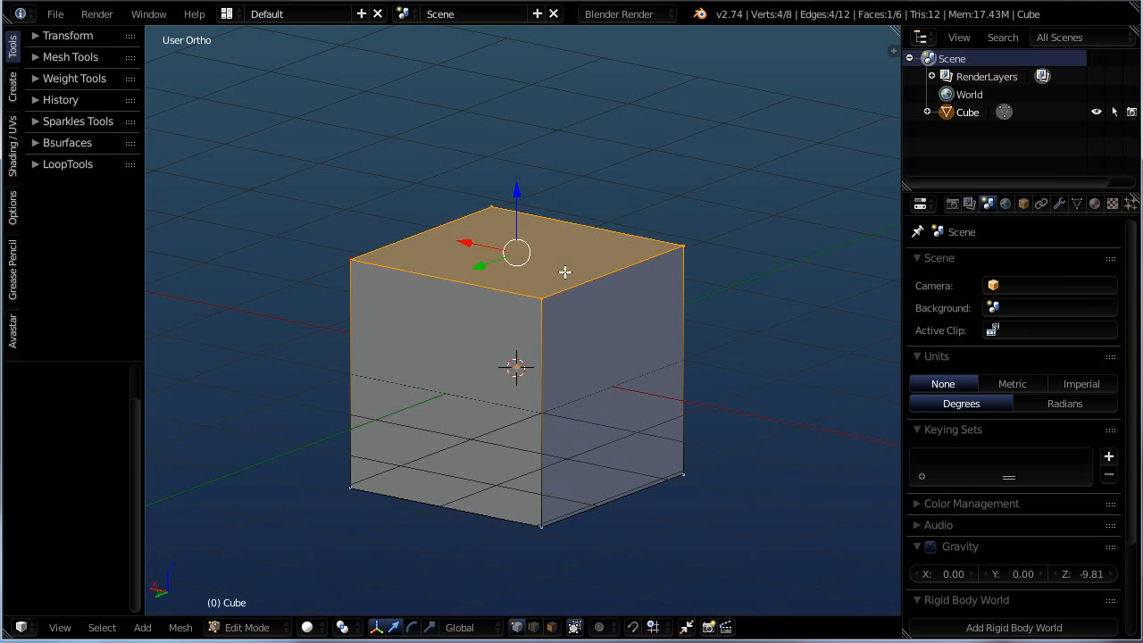
key("w")
left_click(508, 173)
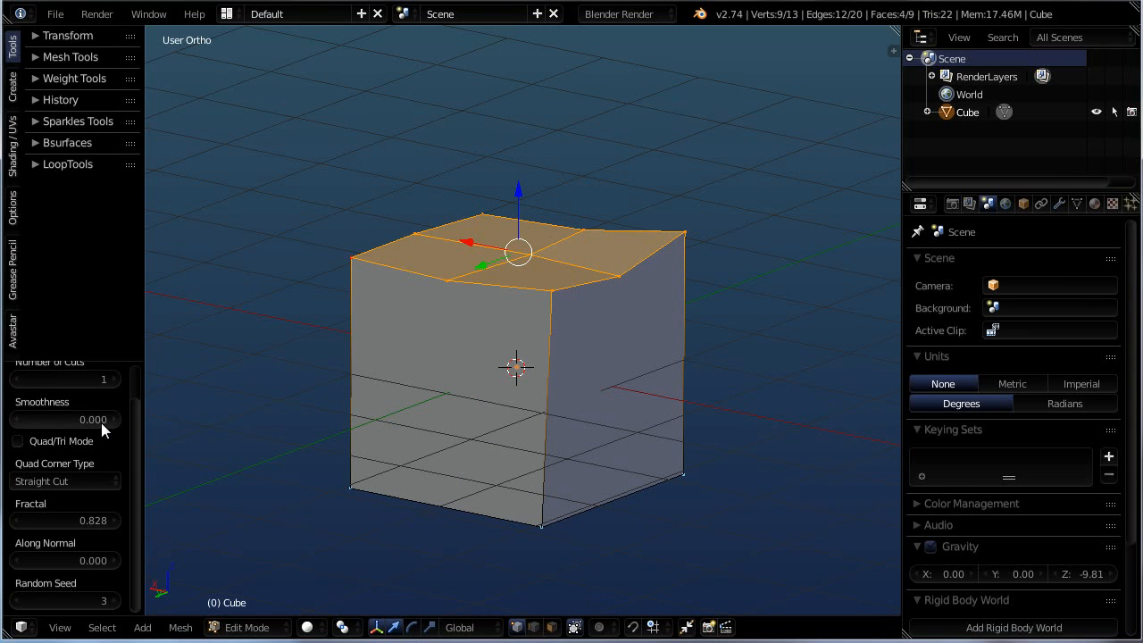
Step: Reset the top face subdivision's smoothness and fractal to 0.000 and its random seed to 0
left_click_drag(96, 418, 100, 417)
scroll(80, 397, "up", 2)
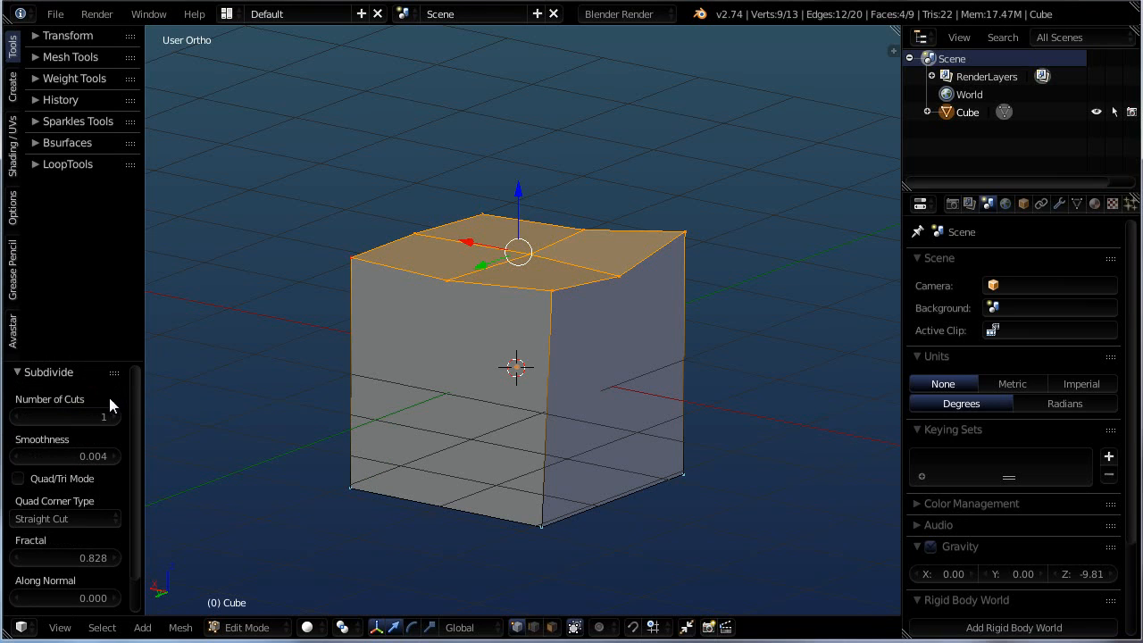
left_click_drag(94, 555, 69, 549)
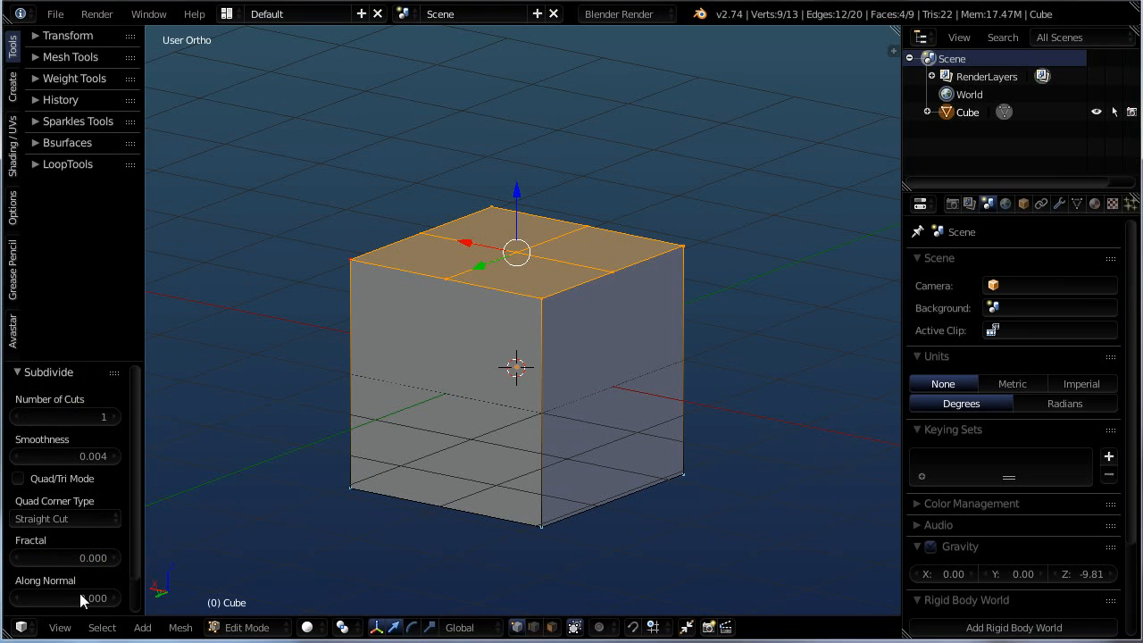
scroll(85, 571, "down", 2)
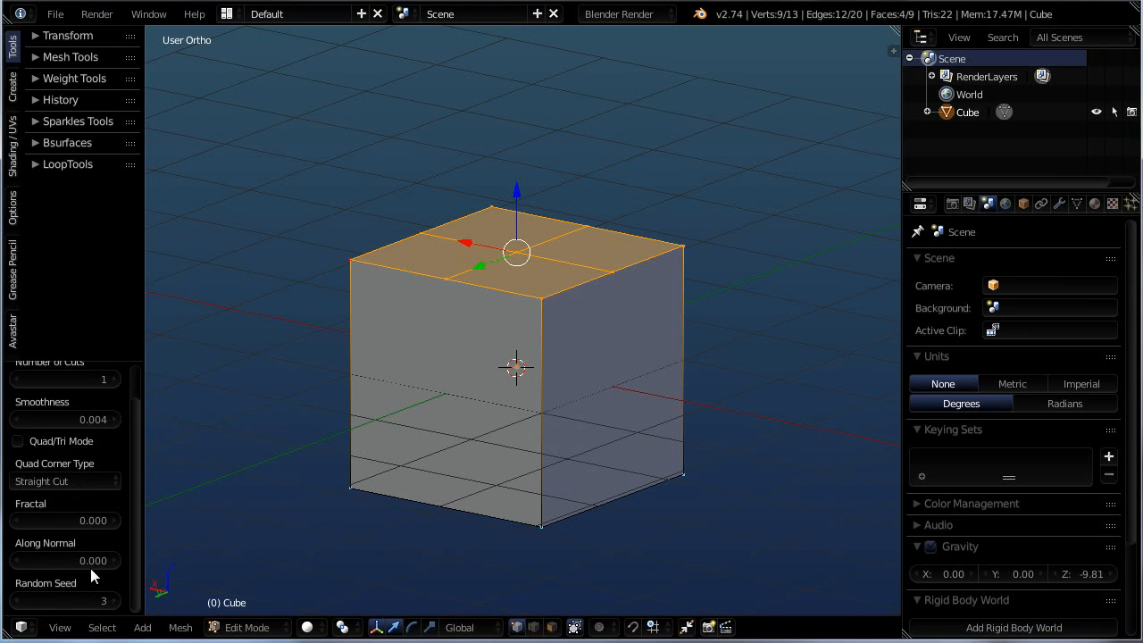
left_click(17, 601)
left_click(16, 601)
left_click(16, 601)
left_click_drag(96, 419, 50, 417)
Step: Select the five vertices of the side face adjoining the subdivided top, including the shared edge's midpoint, and subdivide them
scroll(544, 362, "up", 3)
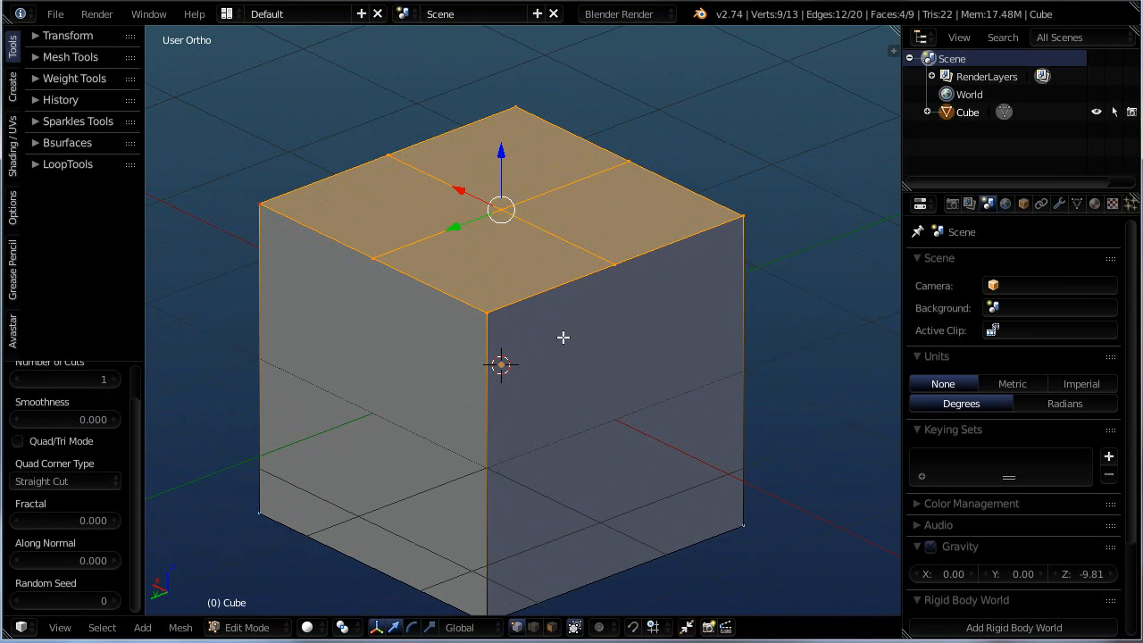
scroll(712, 266, "down", 2)
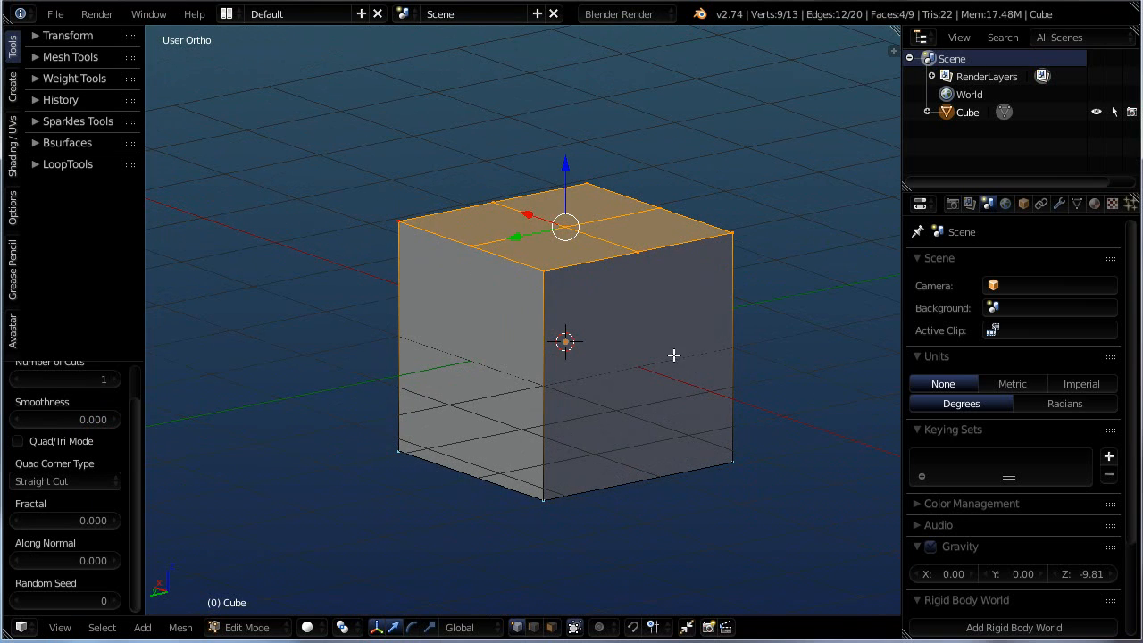
middle_click_drag(561, 234, 579, 295)
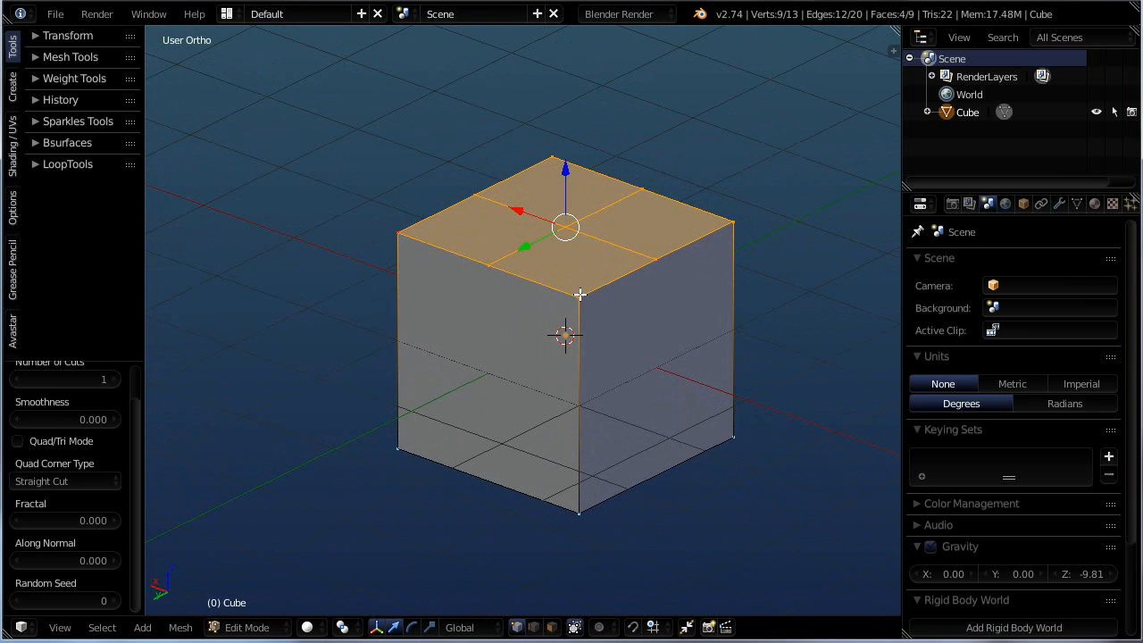
right_click(734, 222)
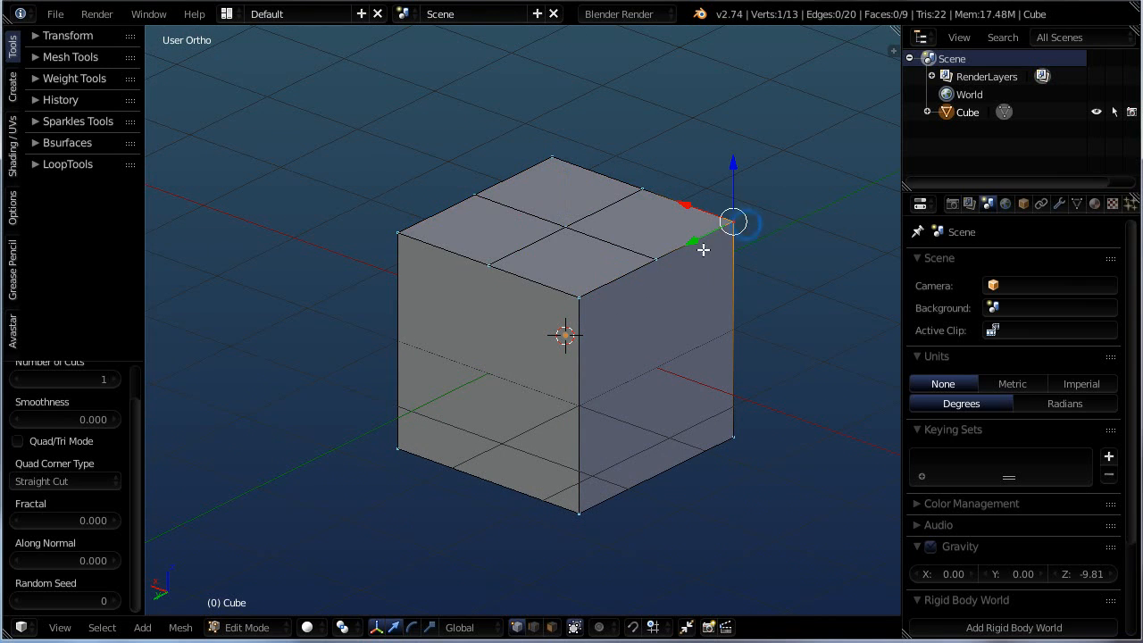
right_click(656, 259, "shift")
right_click(579, 298, "shift")
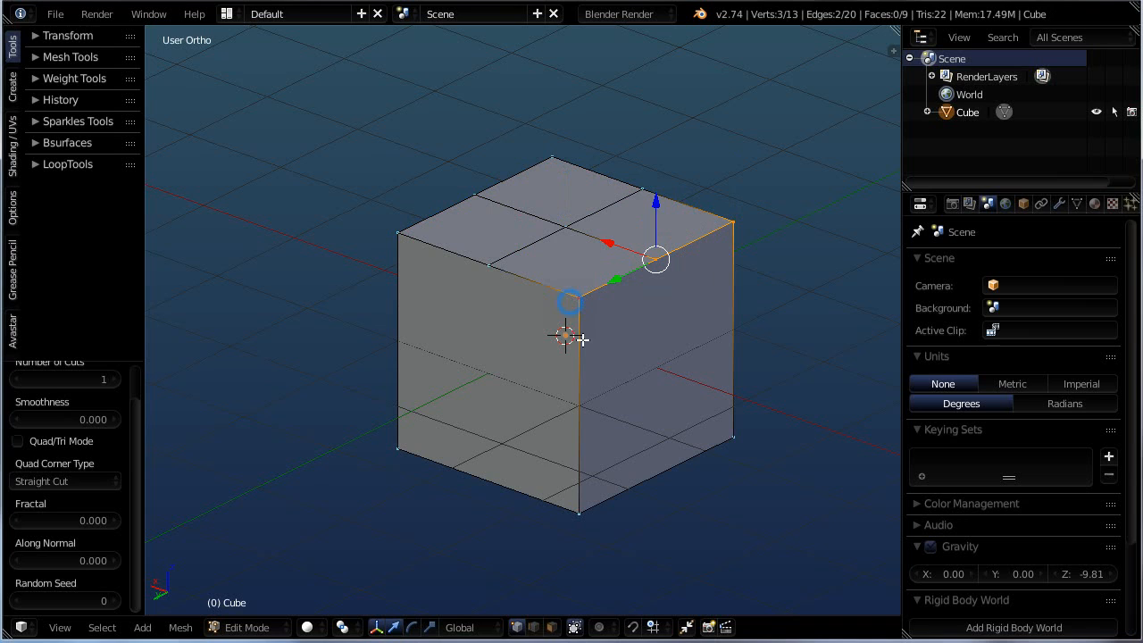
right_click(579, 511, "shift")
right_click(735, 438, "shift")
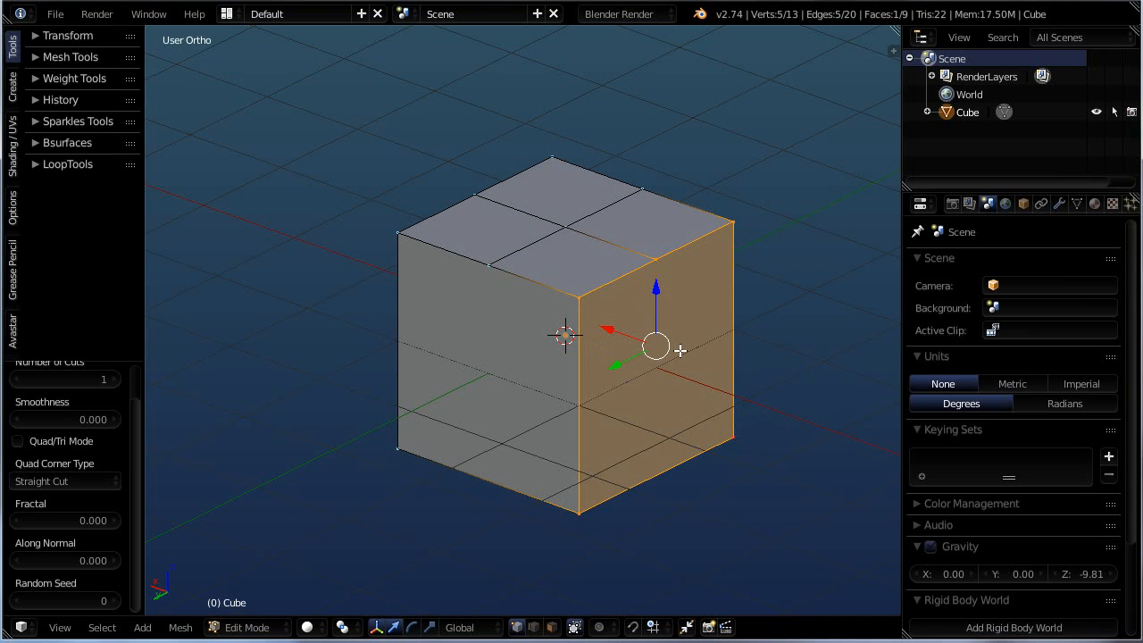
key("w")
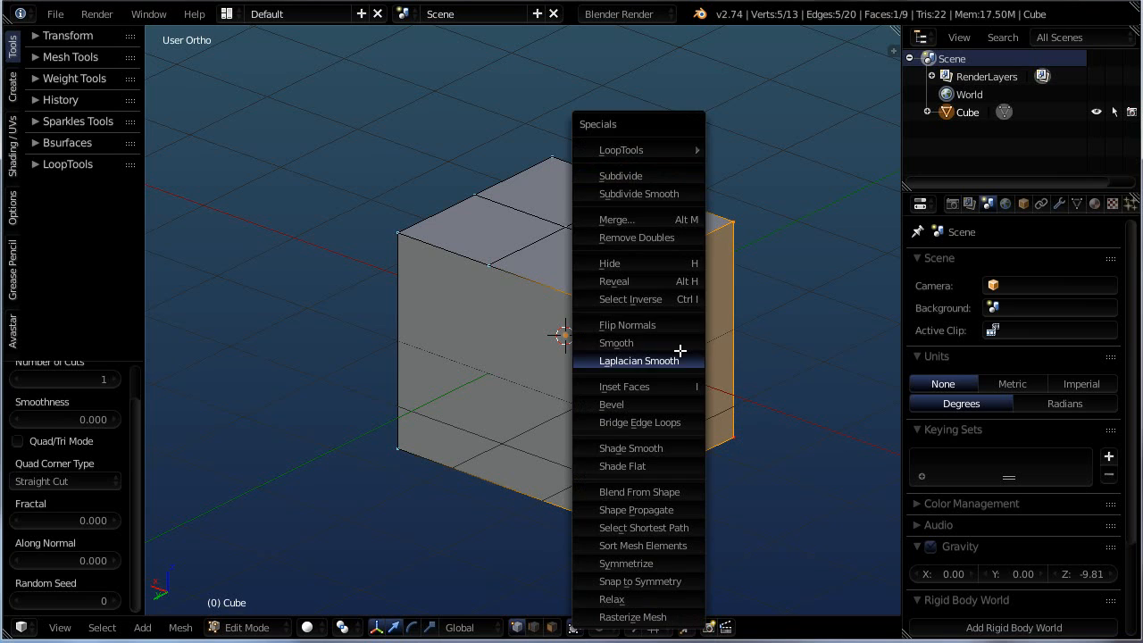
left_click(639, 176)
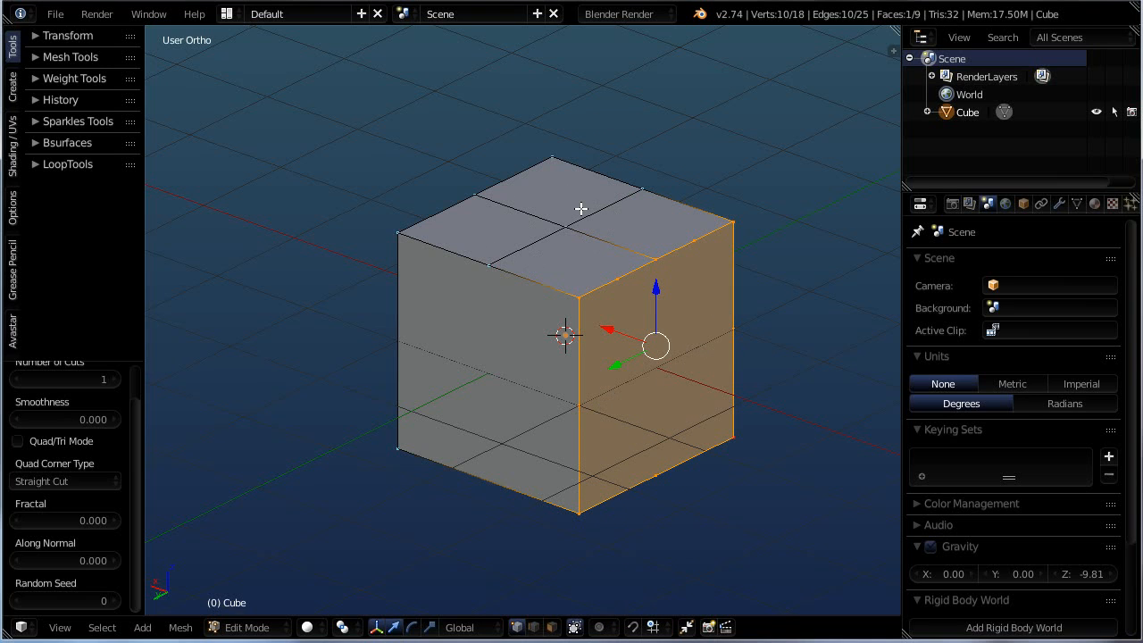
Step: Raise the new vertex between the near corner and the midpoint of the side face's upper edge by 0.350 along Z
middle_click_drag(689, 373, 637, 344)
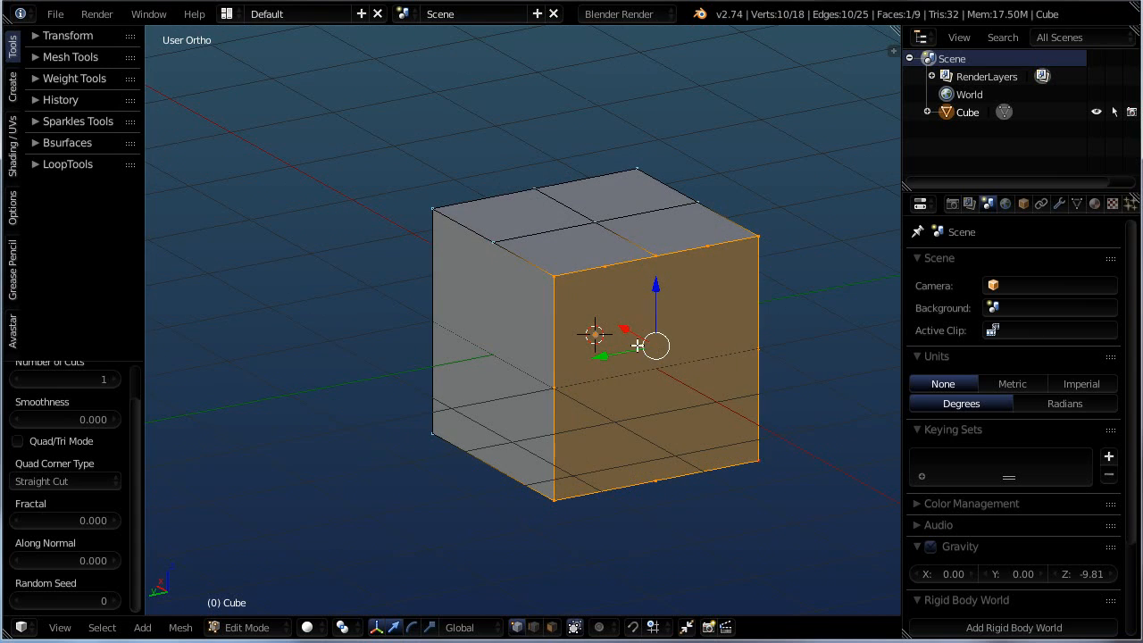
right_click(555, 272)
right_click(654, 254, "shift")
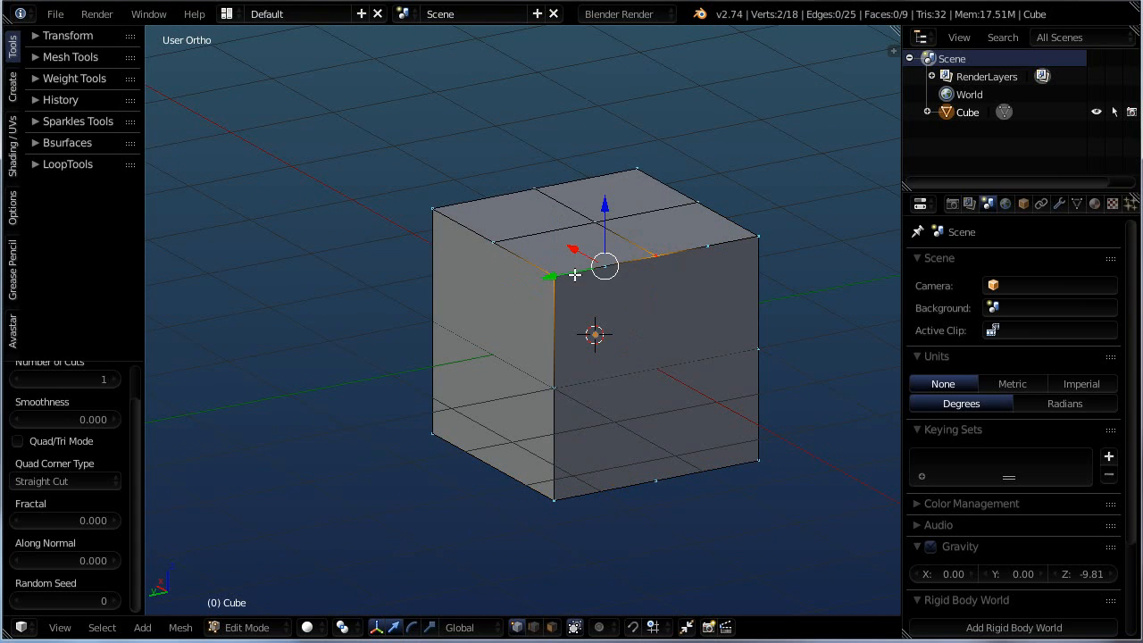
scroll(625, 271, "up", 3)
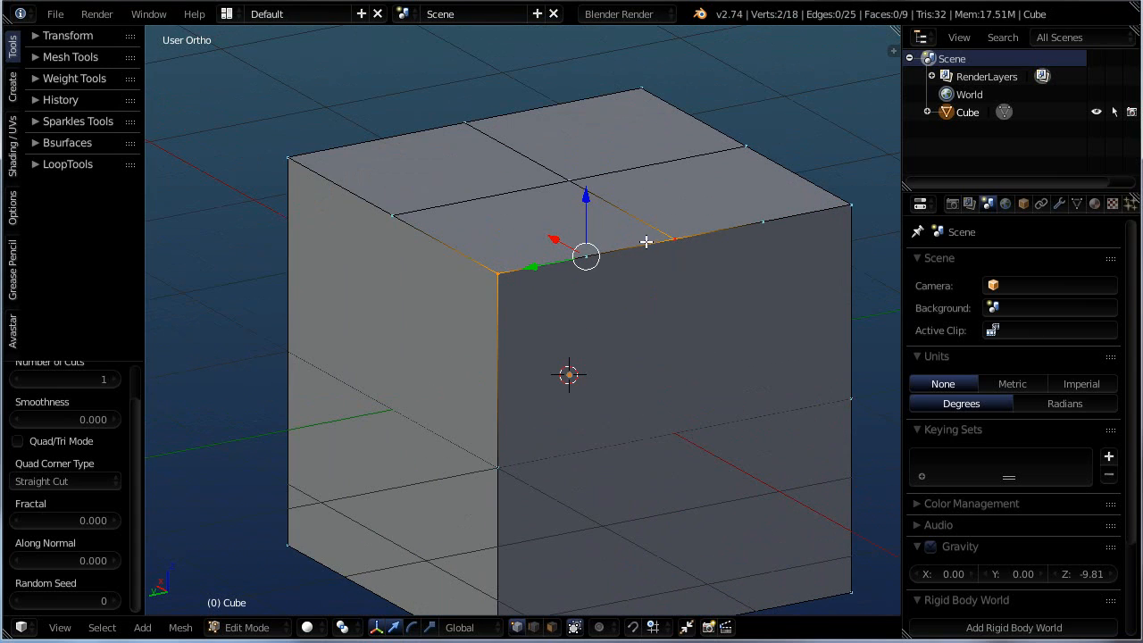
right_click(586, 256)
key("g")
key("z")
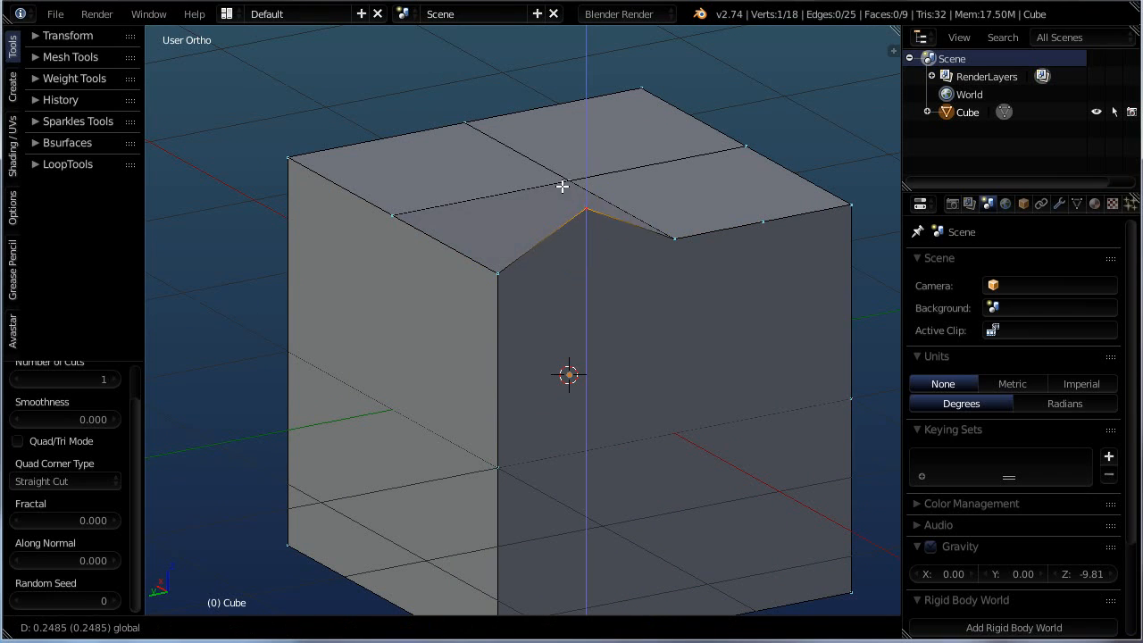
left_click(556, 151)
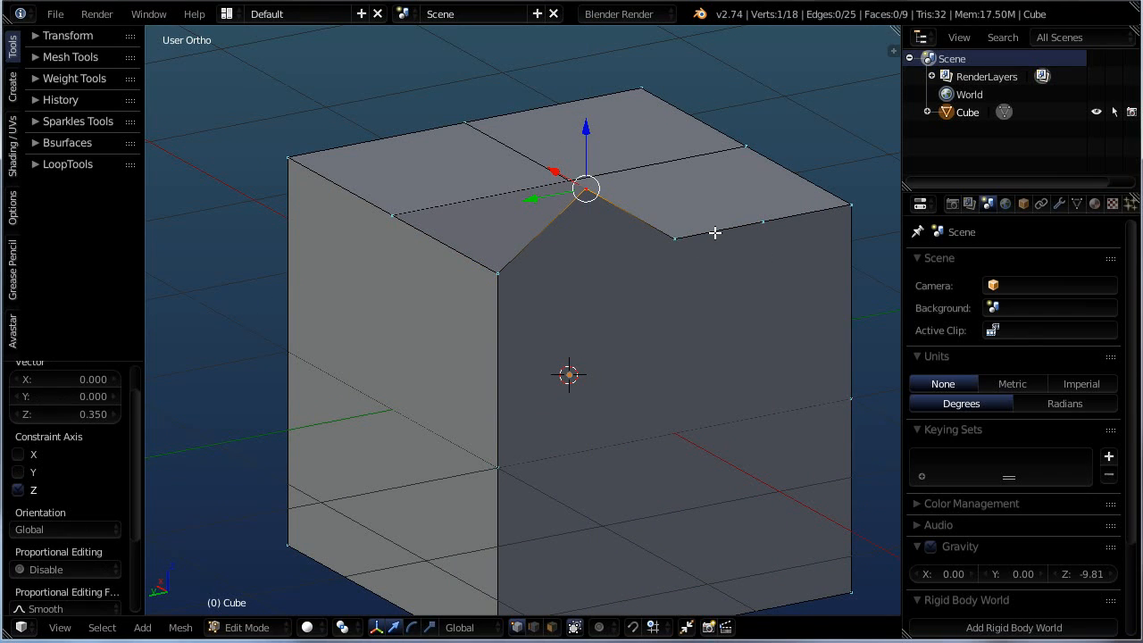
Step: Raise the other new vertex on the side face's upper edge by about 0.258 along Z
right_click(764, 222)
key("g")
key("z")
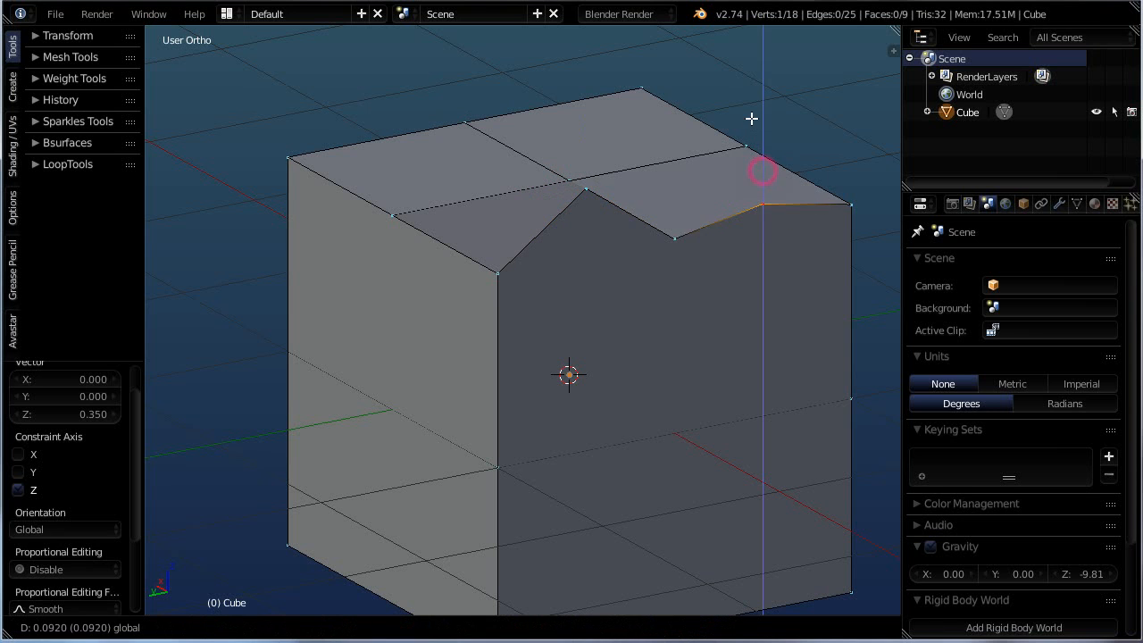
left_click(752, 133)
Step: Move the middle vertices of the side face's two vertical edges slightly outward along Y, the near one by about 0.037
scroll(747, 259, "down", 3)
middle_click_drag(720, 273, 709, 250, "shift")
right_click(565, 311)
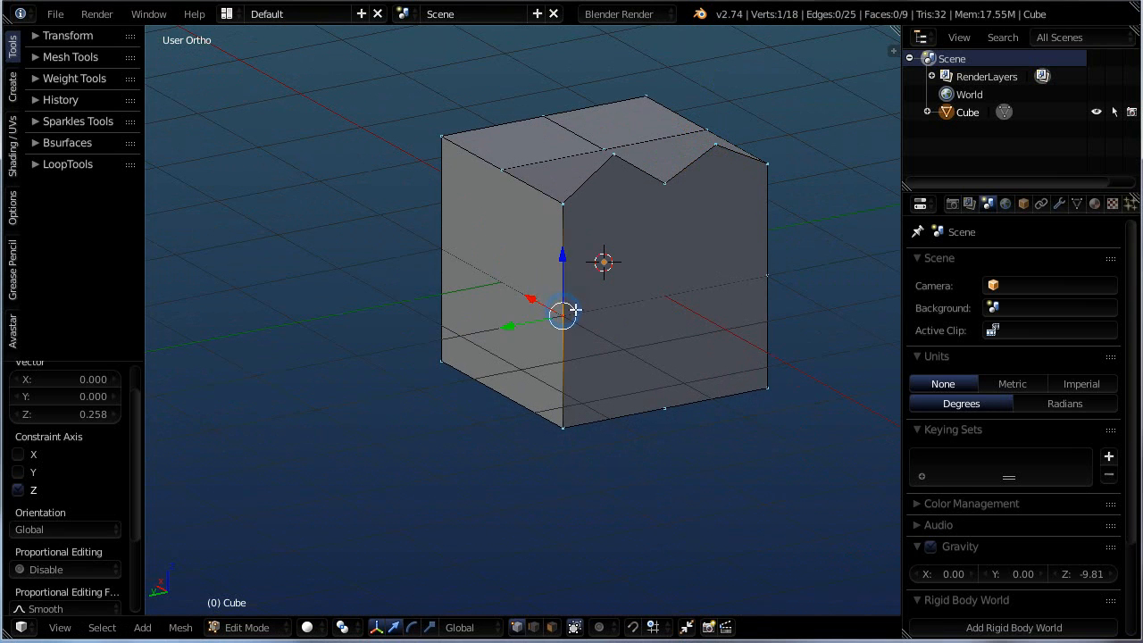
left_click_drag(503, 330, 494, 333)
right_click(766, 275)
key("g")
key("y")
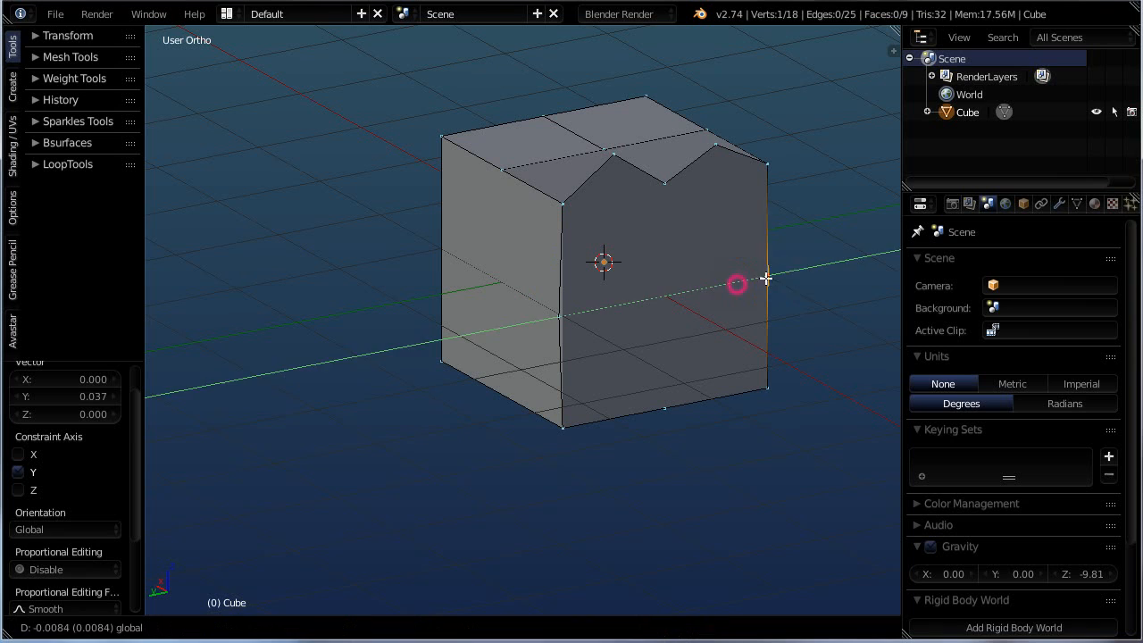
left_click(781, 272)
Step: Move the bottom edge's middle vertex by -0.127 along Z and the near vertical edge's middle vertex by 0.437 along Y
right_click(673, 393)
left_click_drag(663, 357, 654, 416)
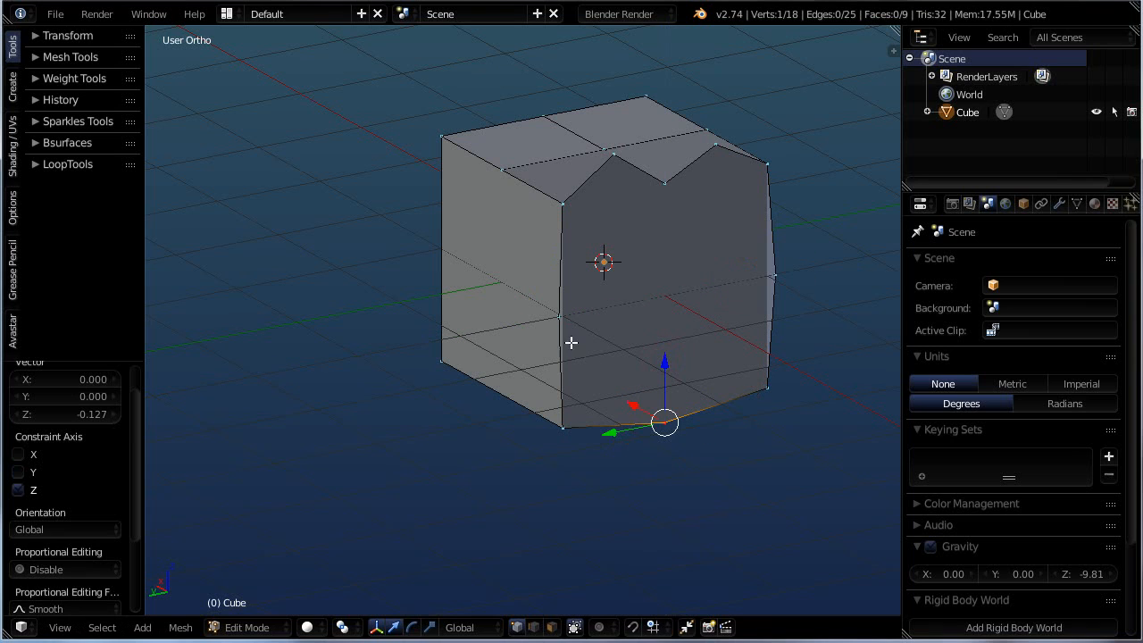
right_click(560, 315)
left_click_drag(525, 326, 482, 336)
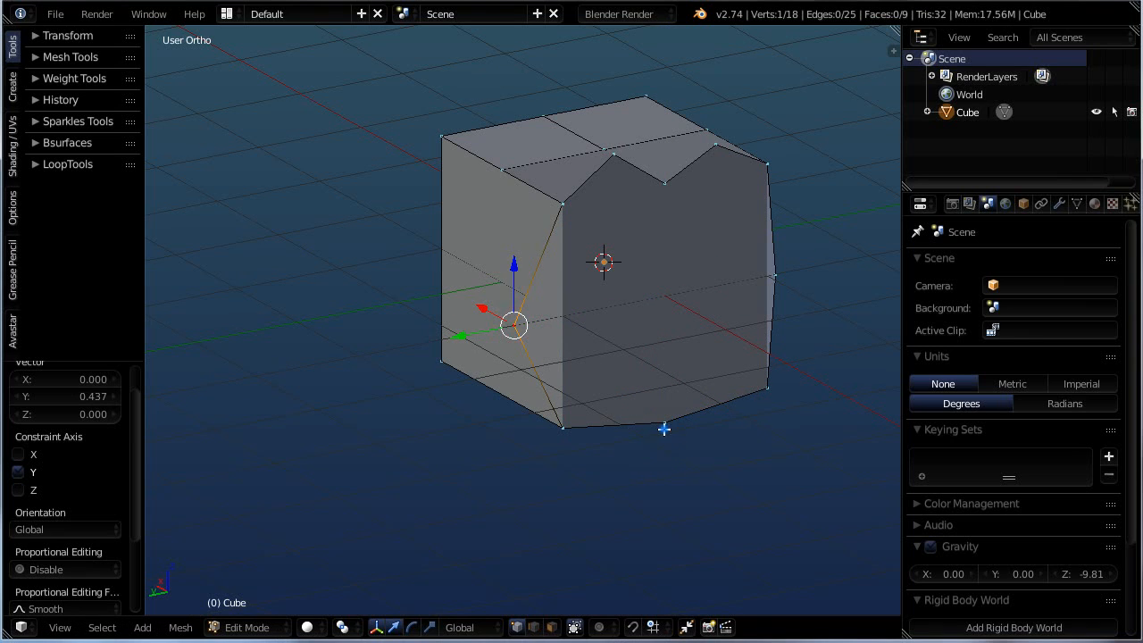
Step: Move the middle vertex of the side face's bottom edge by -0.350 along Z
right_click(663, 426)
left_click_drag(669, 364, 658, 412)
middle_click_drag(659, 413, 755, 398)
key("KP_6")
key("KP_6")
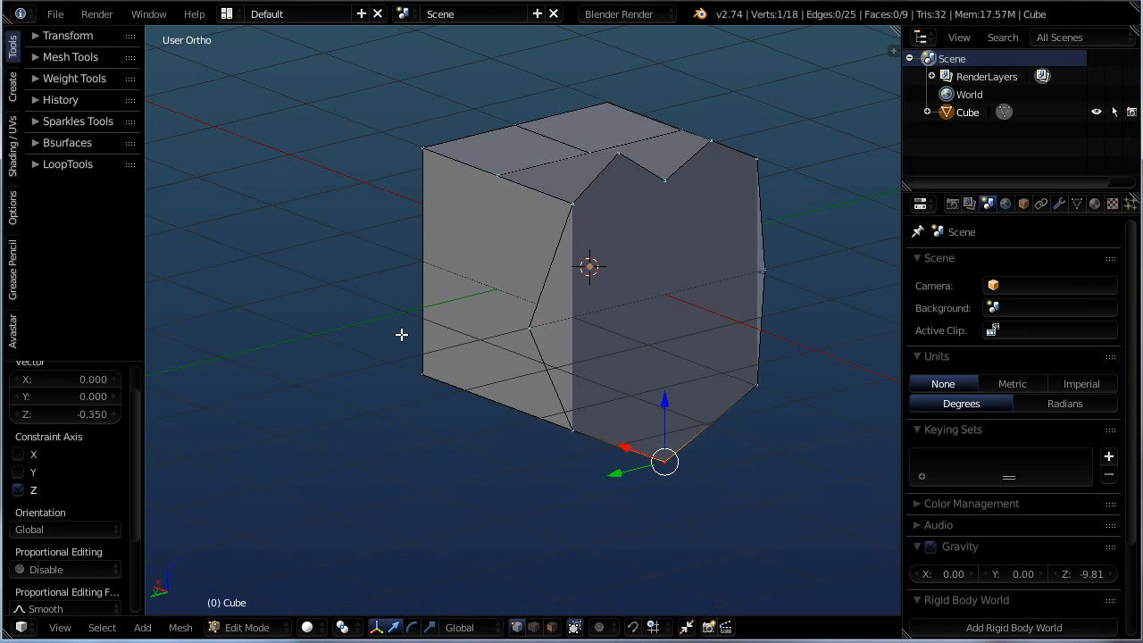
Step: Subdivide the top edge segment between its midpoint and the near corner, and move the new vertex by 0.142, -0.082, 0.368
right_click(507, 184)
right_click(563, 200, "shift")
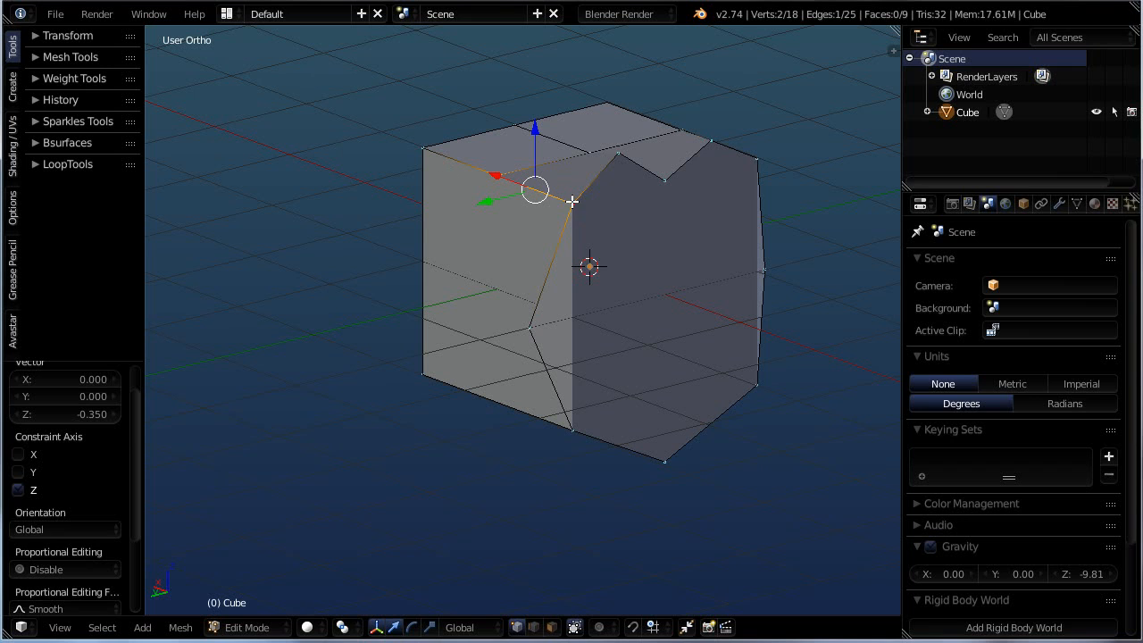
key("w")
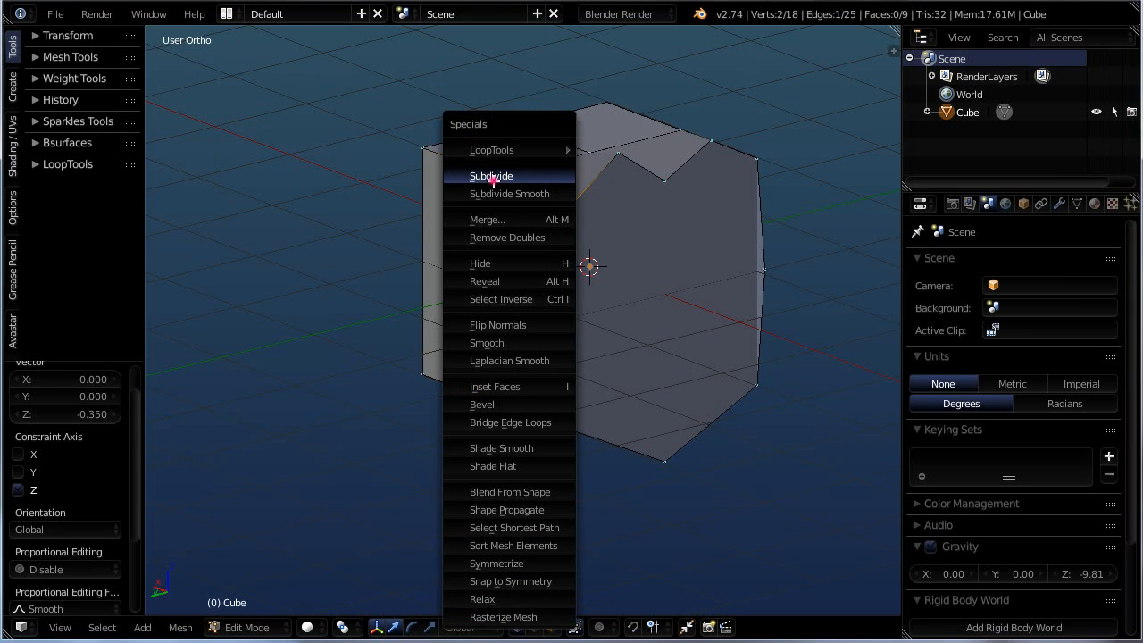
left_click(492, 175)
middle_click_drag(562, 220, 544, 201)
right_click(544, 200)
key("g")
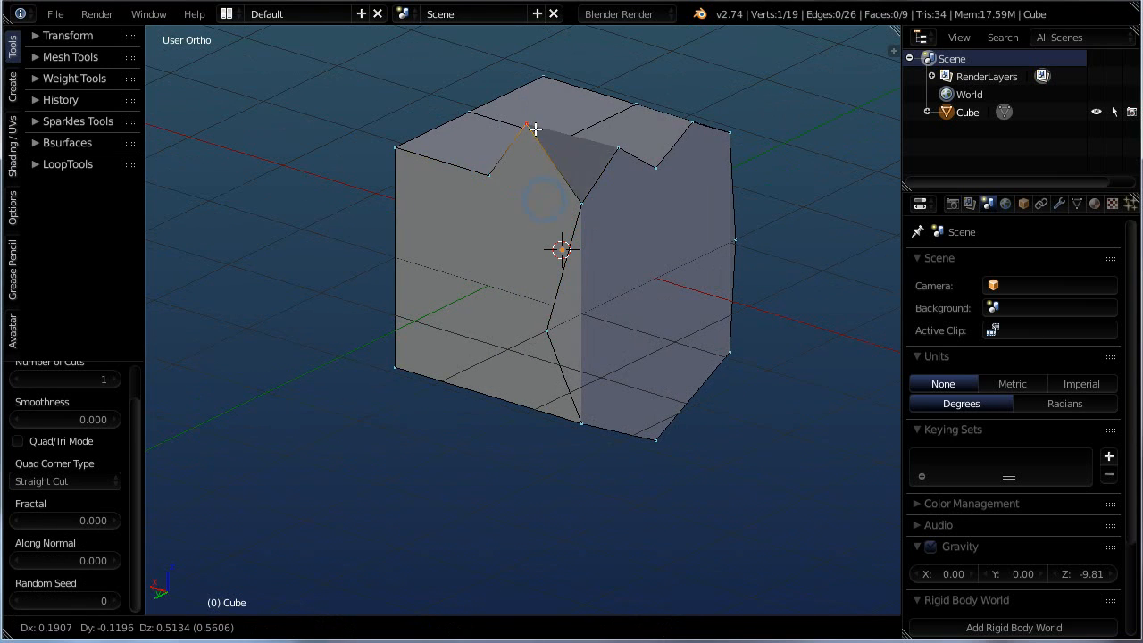
left_click(537, 155)
middle_click_drag(537, 155, 725, 261)
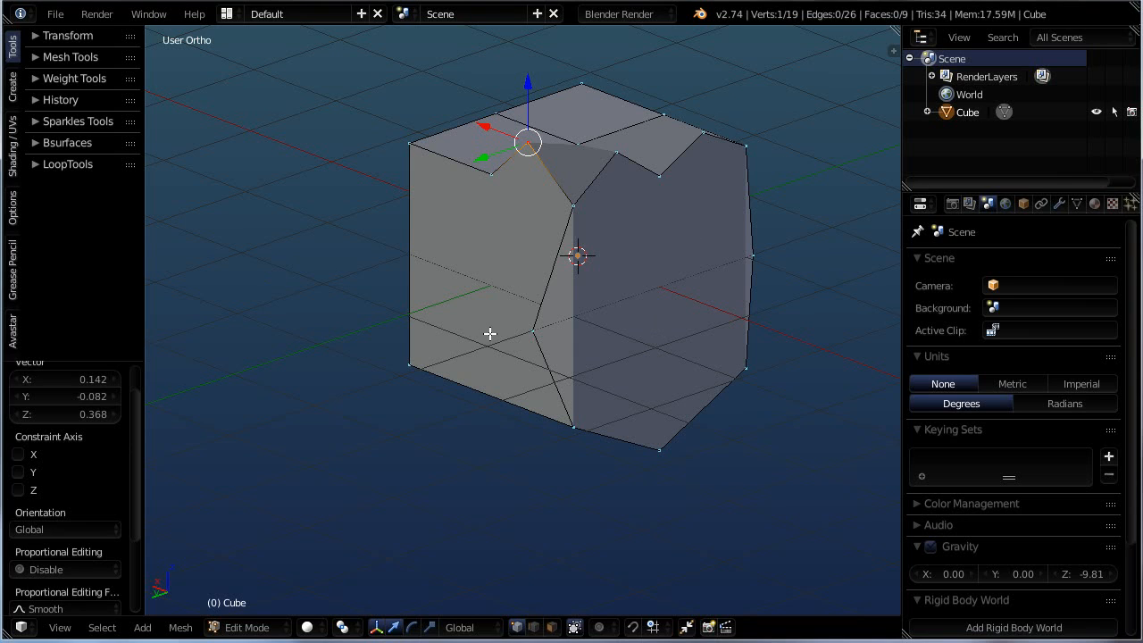
Step: Undo all vertex moves and subdivisions back to the plain cube, and deselect everything
key("ctrl+z")
key("ctrl+z")
key("ctrl+z")
key("ctrl+z")
key("ctrl+z")
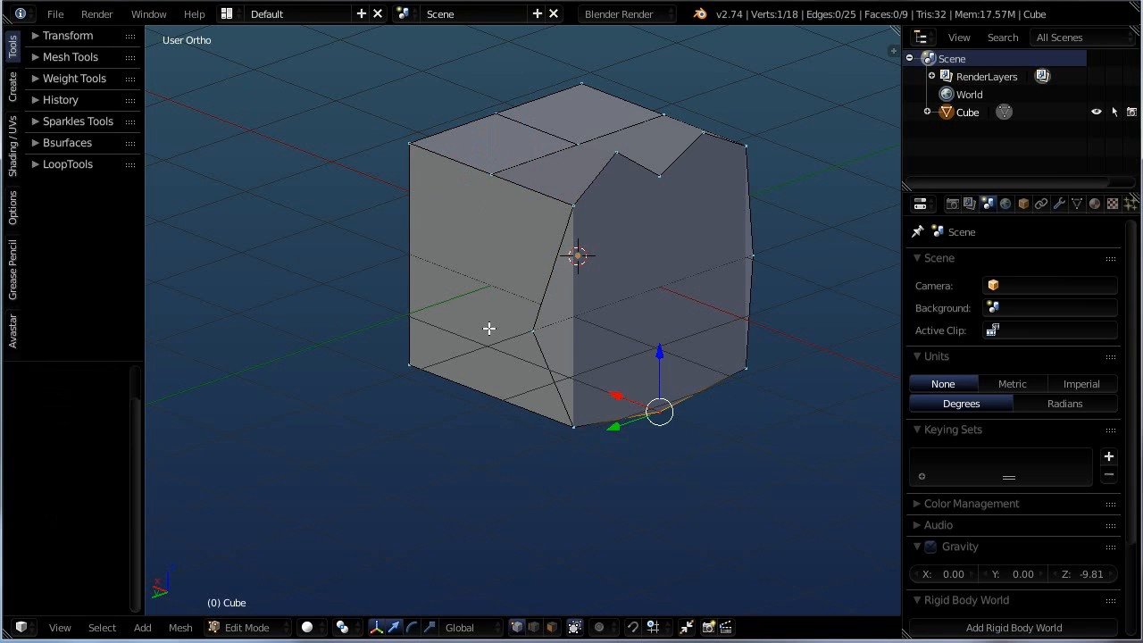
key("ctrl+z")
key("ctrl+z")
key("ctrl+z")
key("ctrl+z")
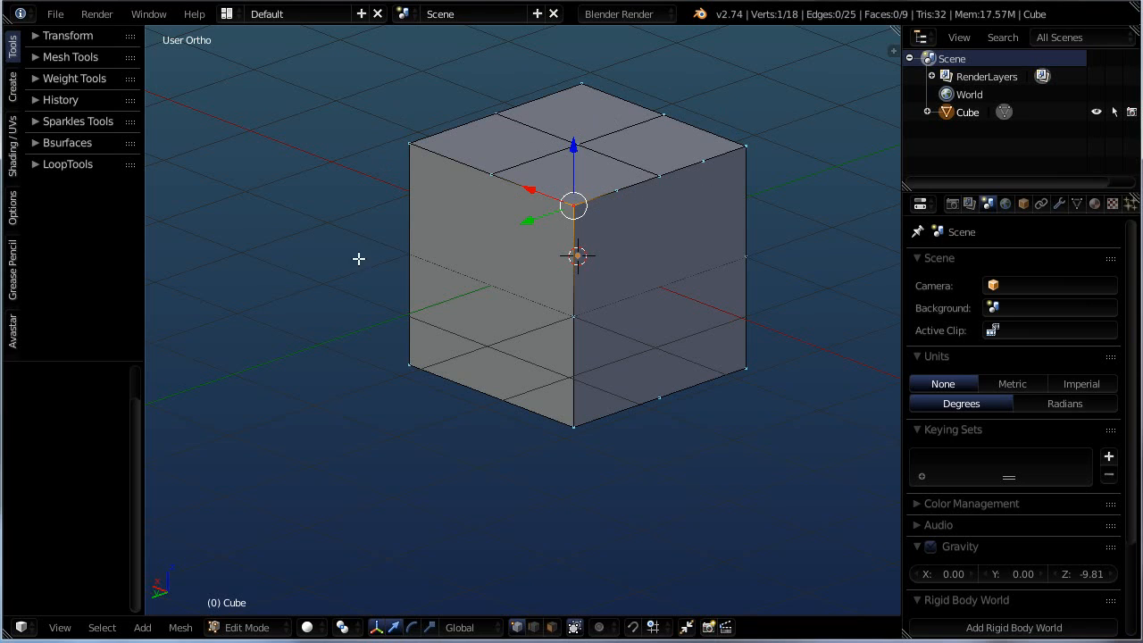
key("ctrl+z")
key("ctrl+z")
key("ctrl+z")
key("ctrl+z")
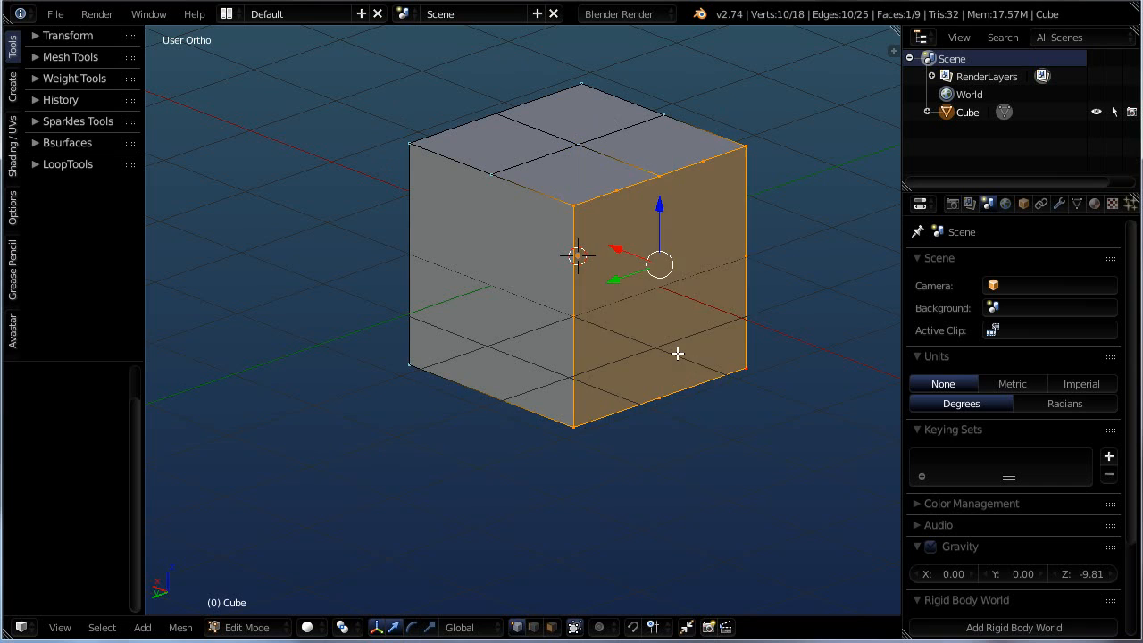
key("ctrl+z")
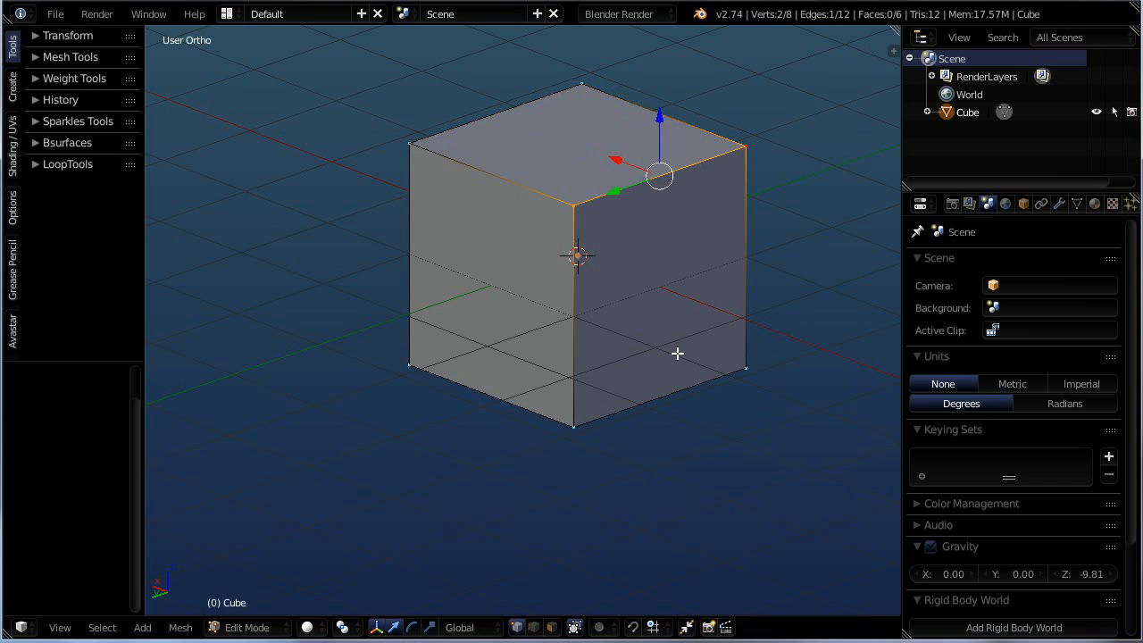
key("ctrl+z")
key("ctrl+z")
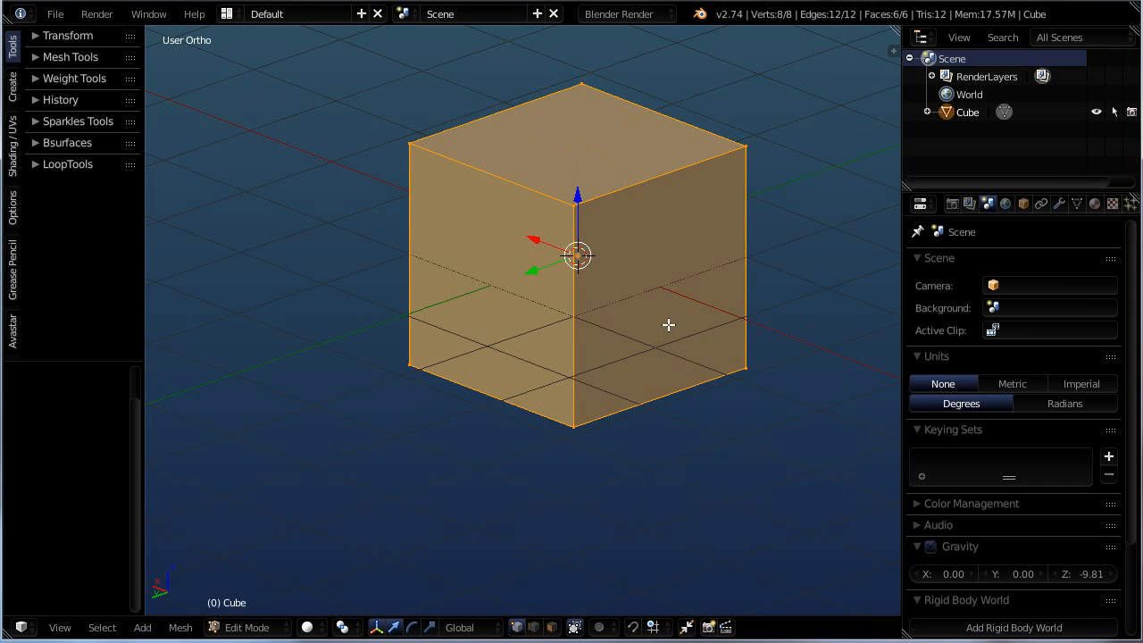
key("a")
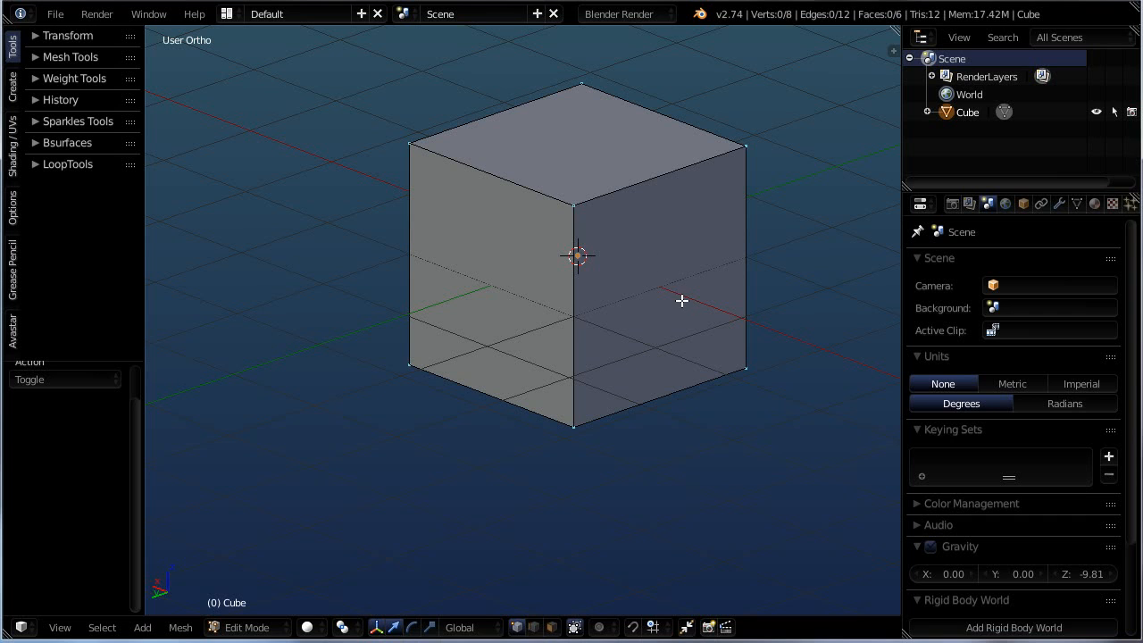
Step: Try a single horizontal loop cut around the cube slid towards the top with factor 0.792, and undo it
middle_click_drag(669, 284, 636, 336, "shift")
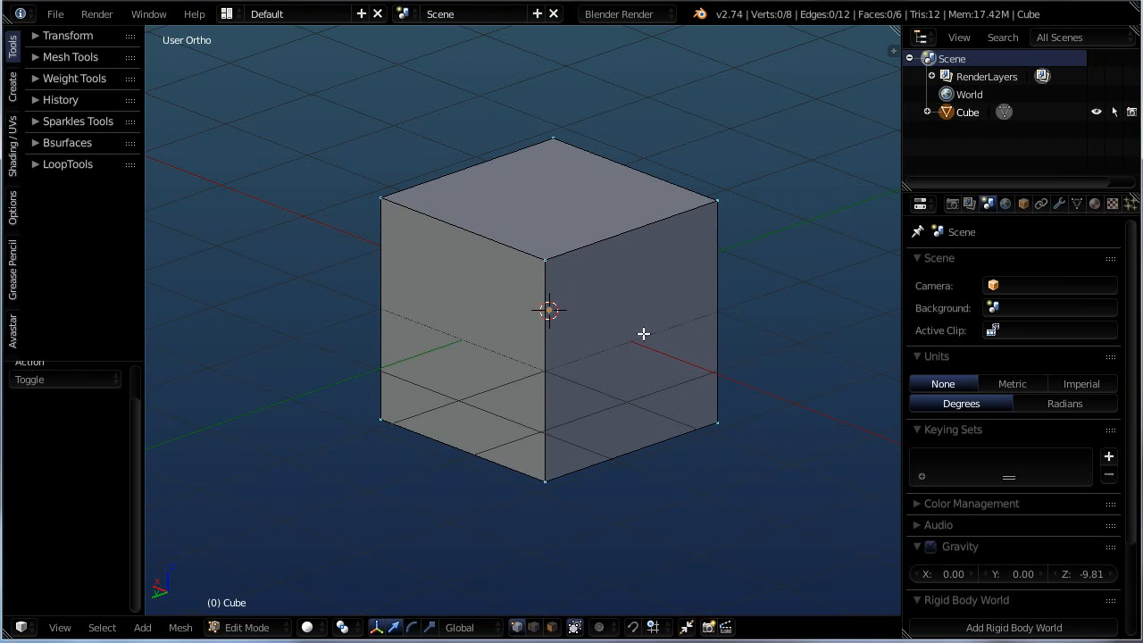
key("ctrl+r")
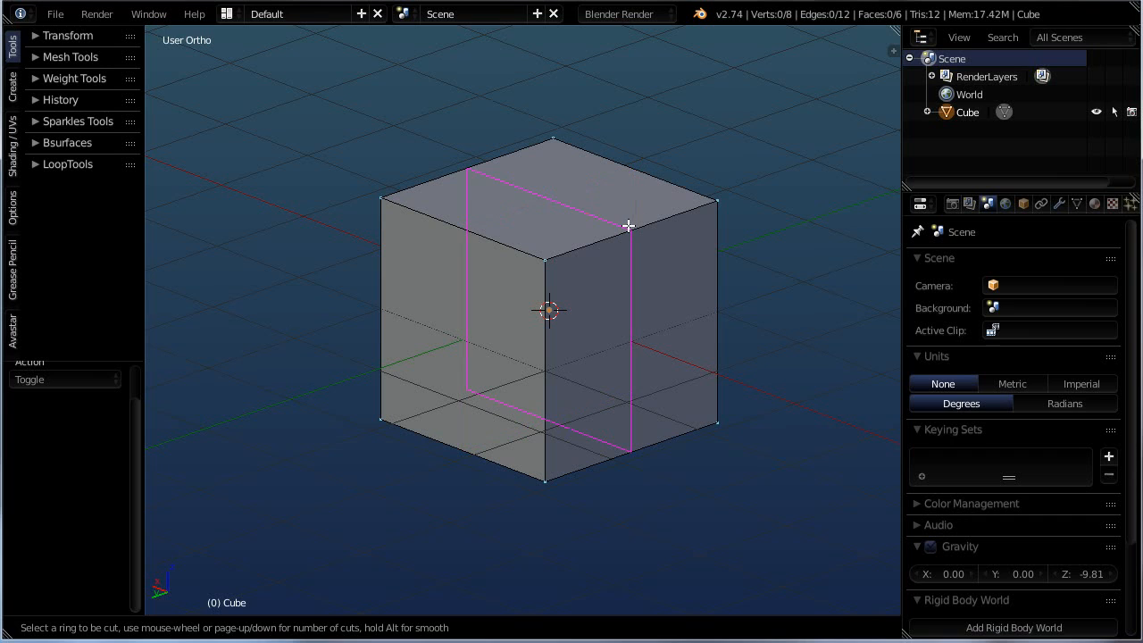
left_click(546, 366)
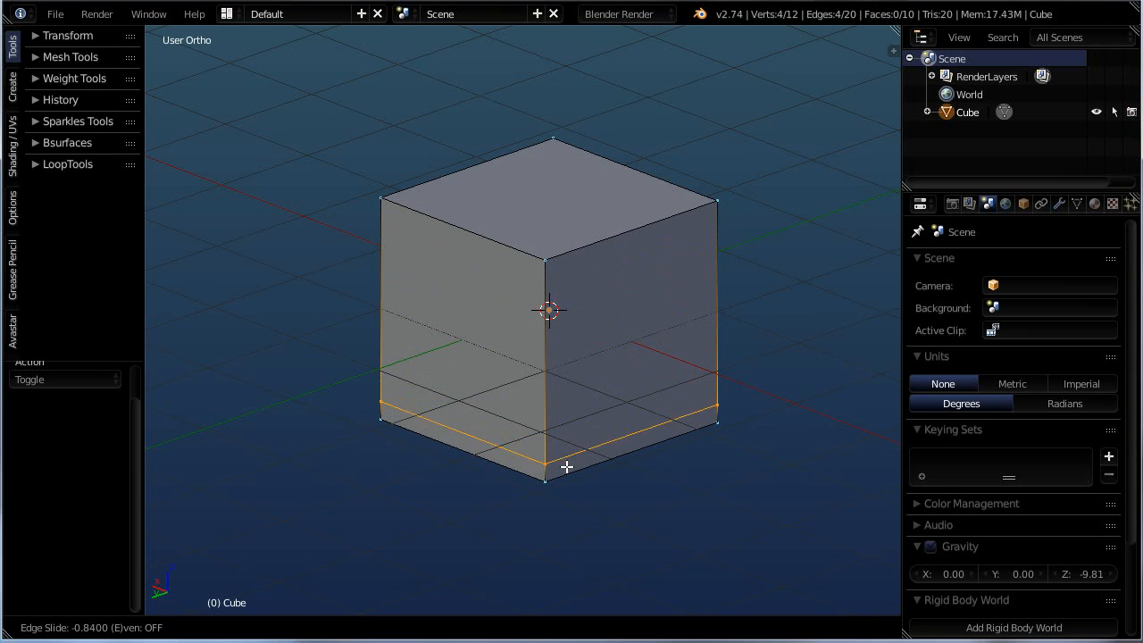
left_click(551, 278)
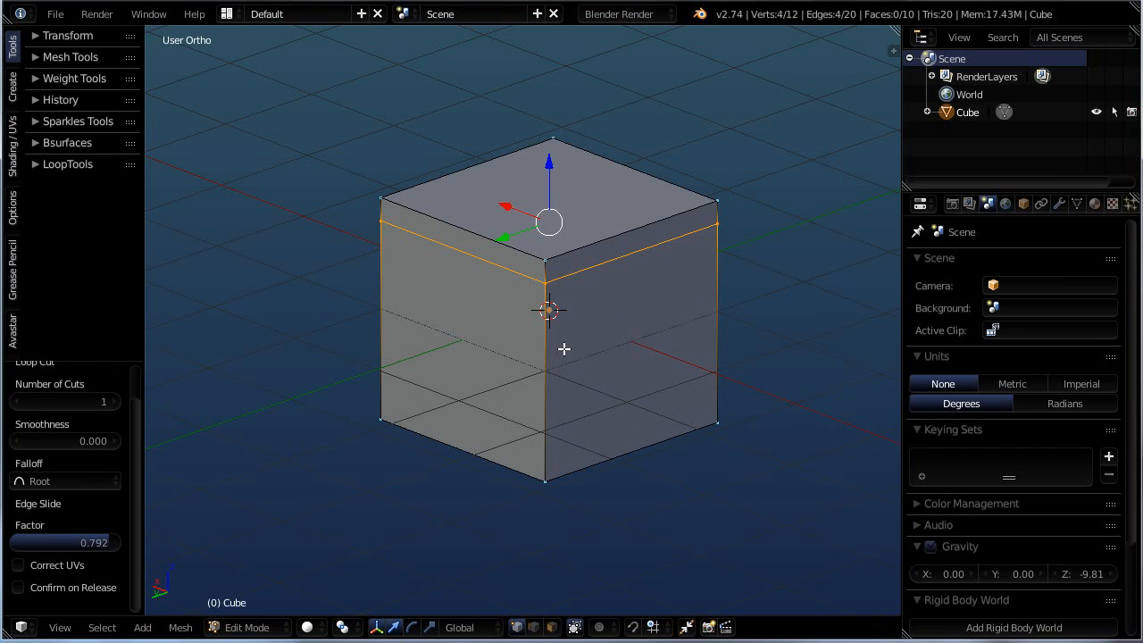
key("ctrl+z")
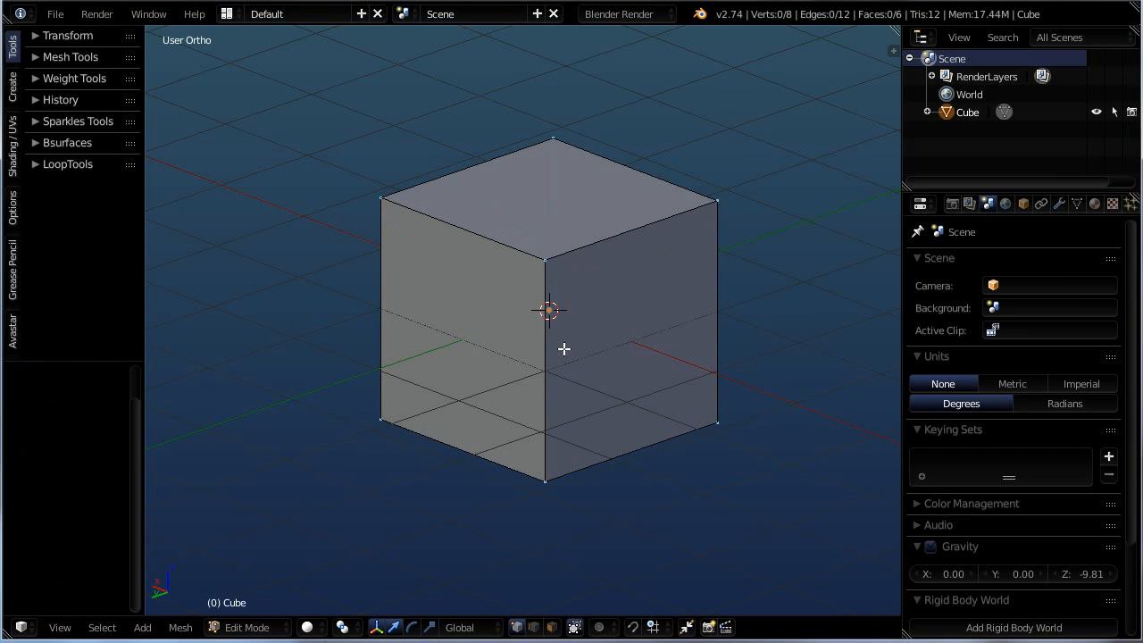
Step: Try a single horizontal loop cut exactly centred on the cube's vertical edges, and undo it
key("ctrl+r")
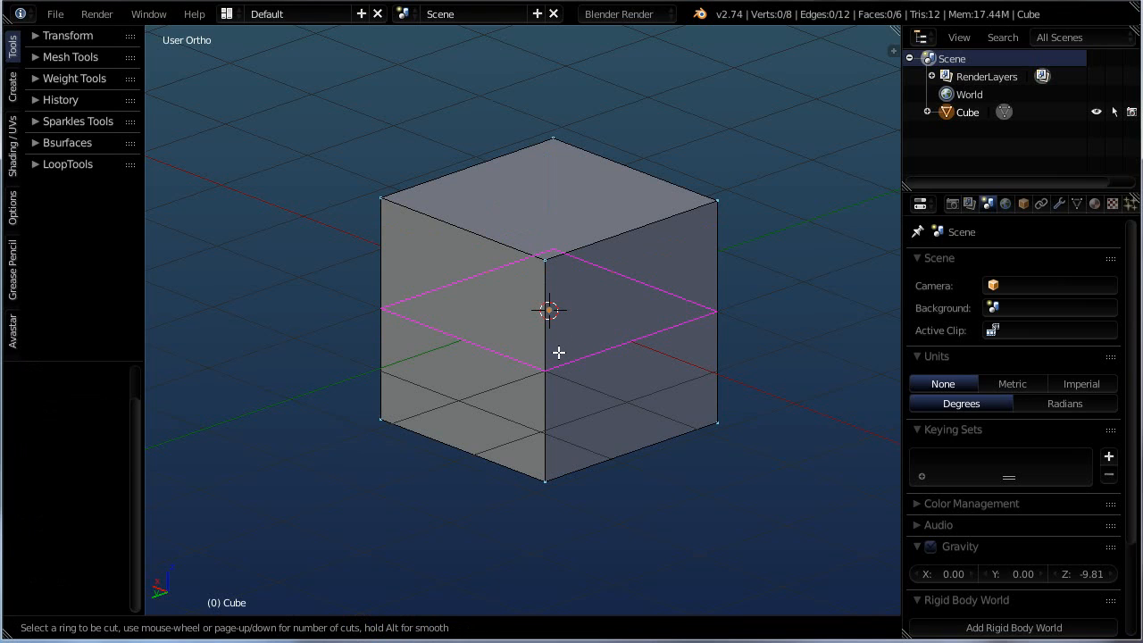
left_click(555, 356)
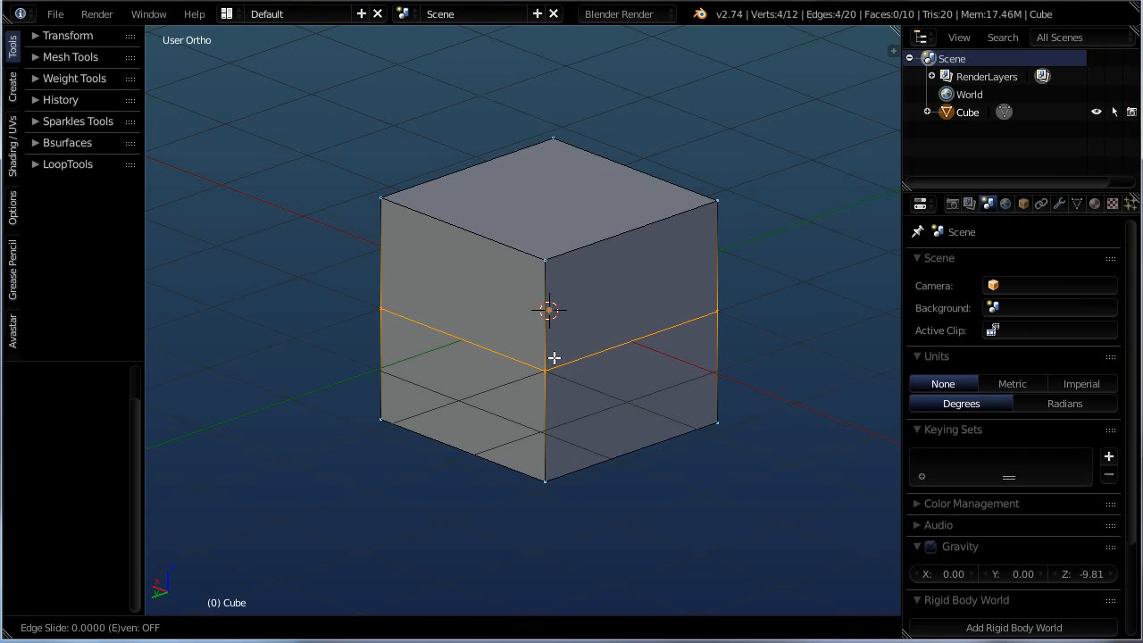
right_click(565, 296)
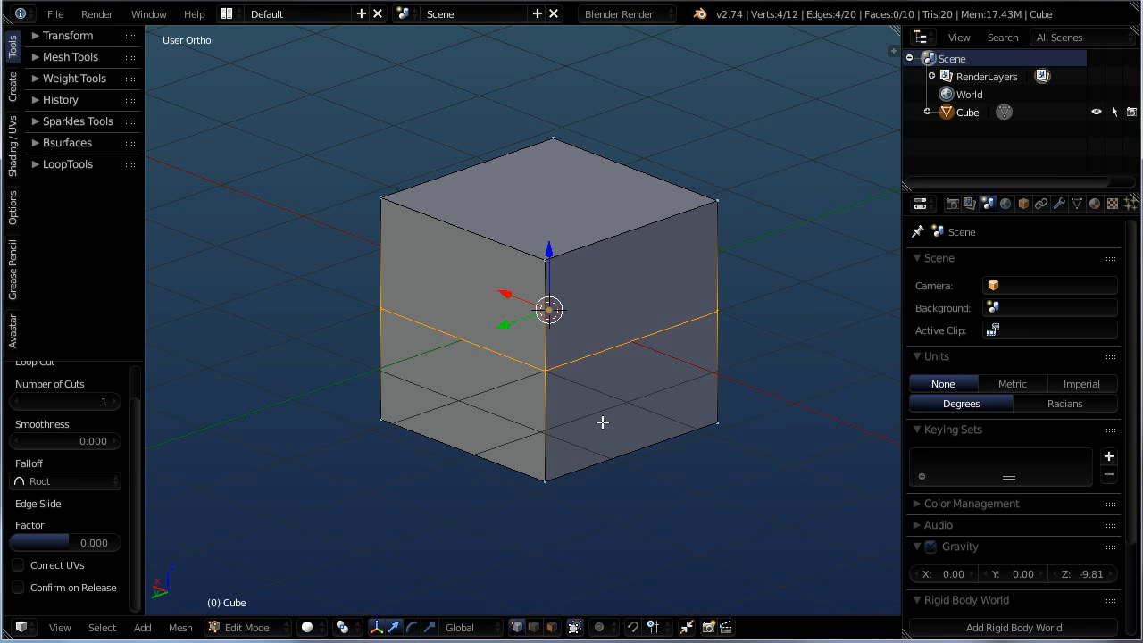
key("ctrl+z")
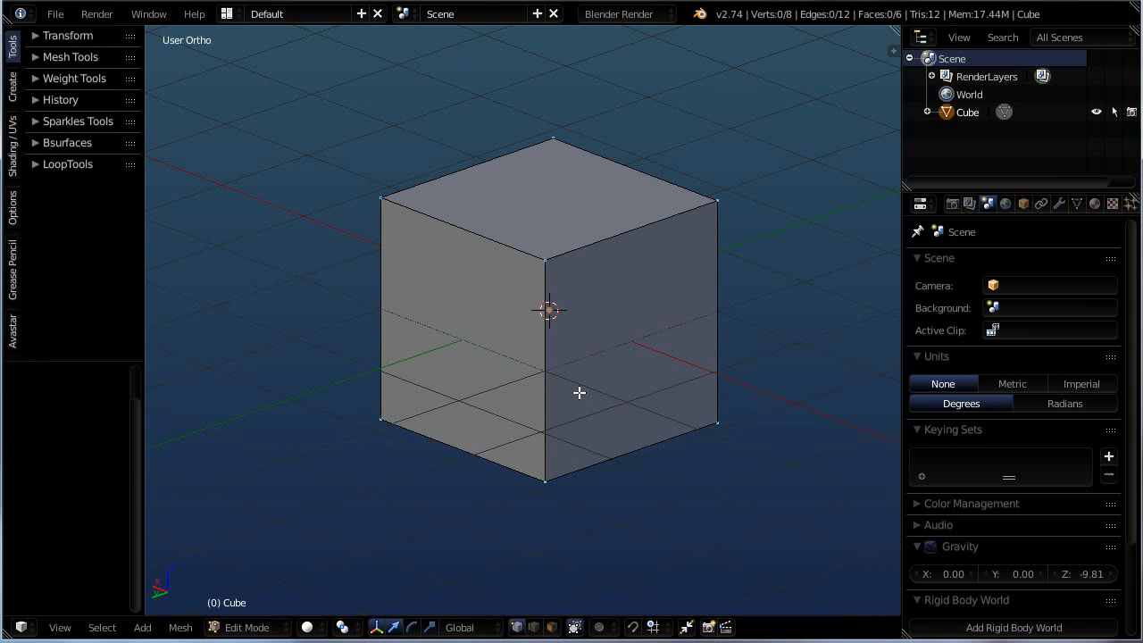
Step: Try different cut counts for a horizontal loop cut around the cube, and place 12 evenly spaced cuts without sliding them
key("ctrl+r")
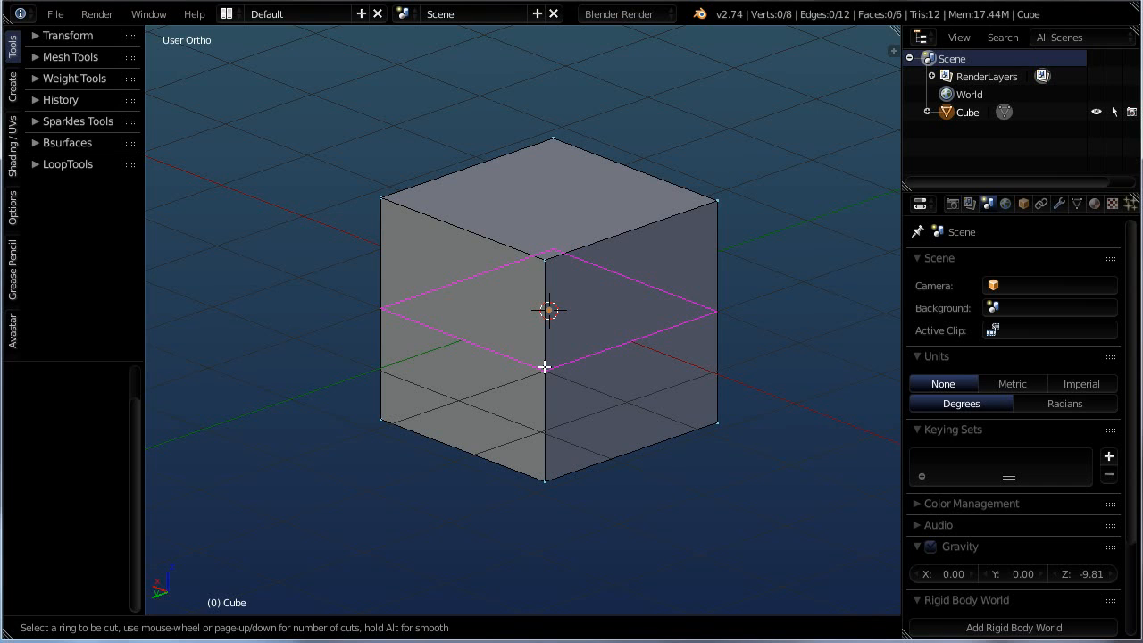
scroll(545, 366, "up", 1)
scroll(544, 366, "up", 4)
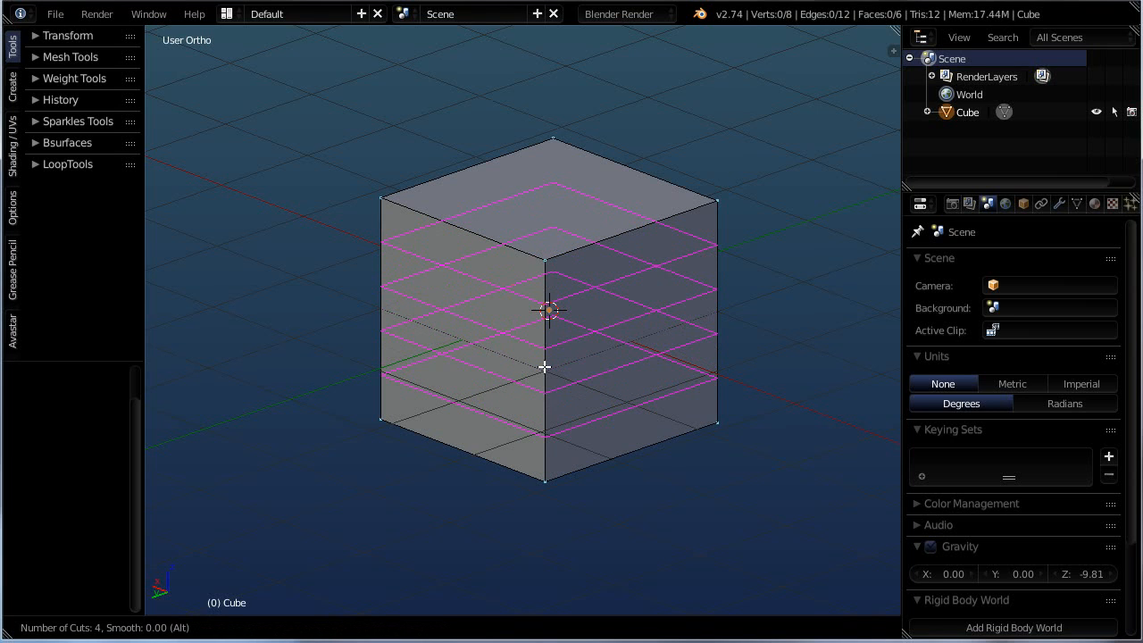
scroll(544, 366, "up", 1)
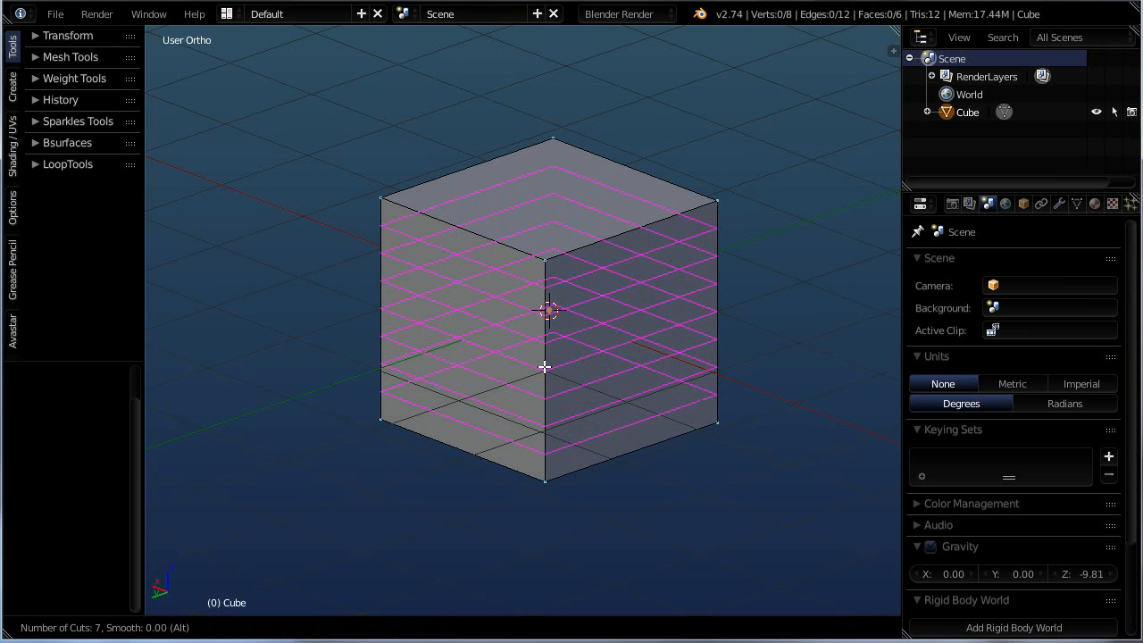
scroll(544, 366, "down", 6)
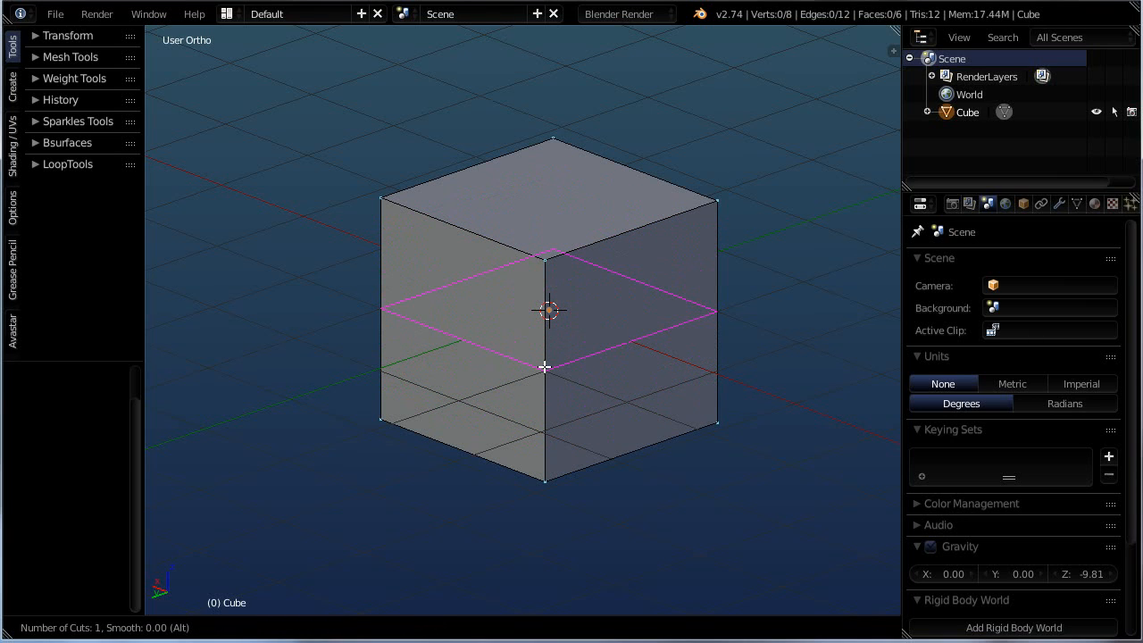
scroll(544, 366, "up", 2)
scroll(544, 366, "down", 2)
scroll(545, 366, "up", 2)
scroll(544, 366, "down", 2)
scroll(544, 366, "up", 3)
scroll(407, 502, "up", 1)
scroll(546, 370, "up", 7)
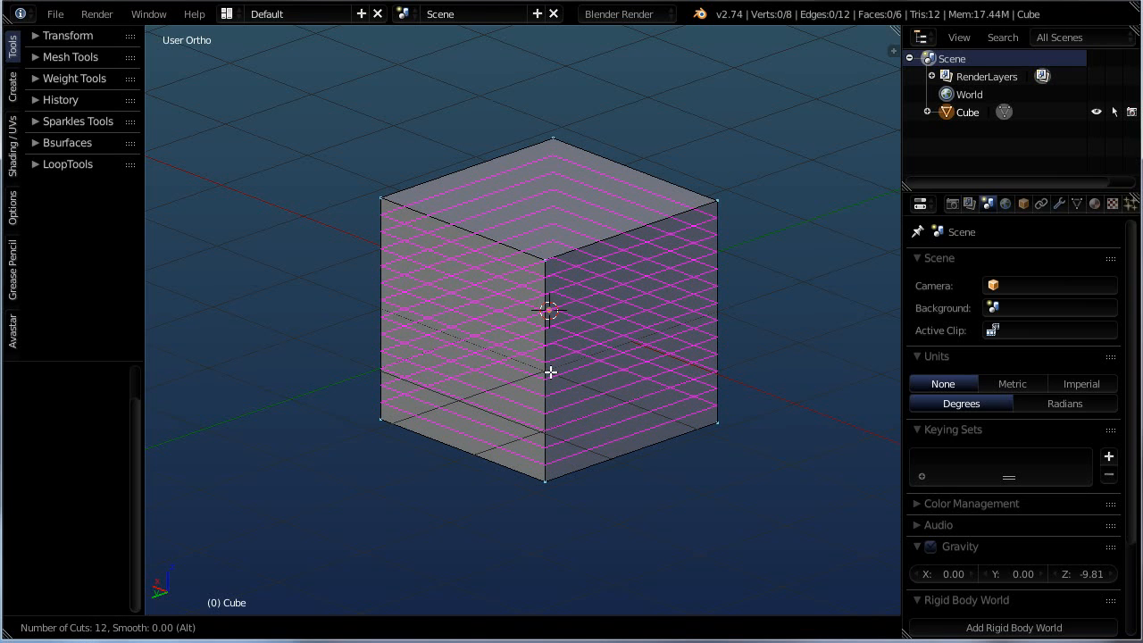
left_click(550, 371)
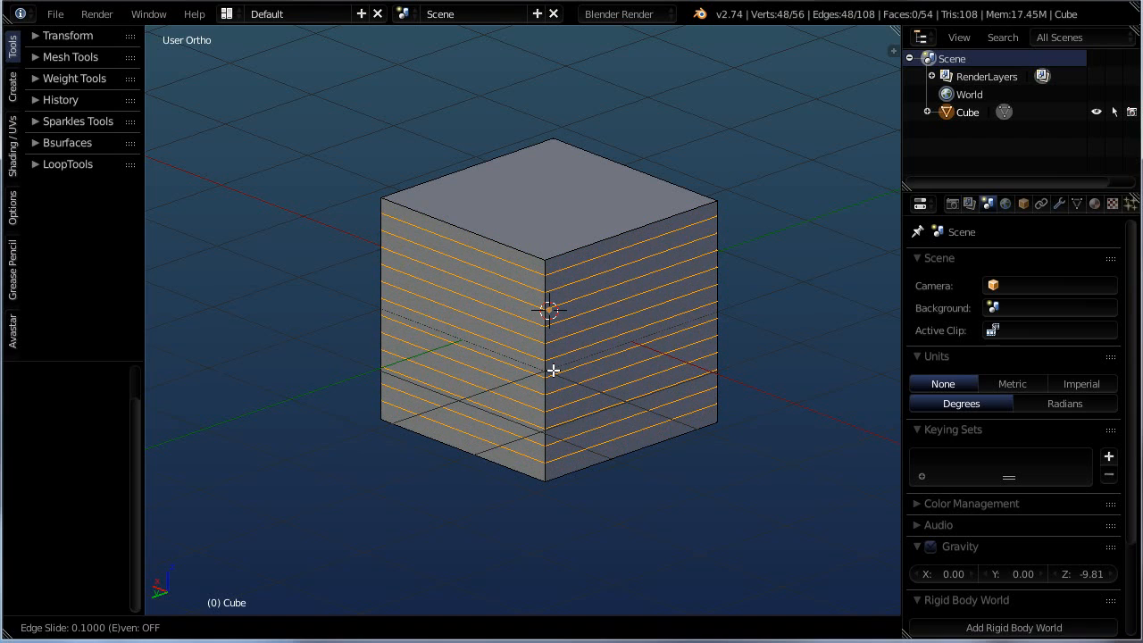
right_click(552, 370)
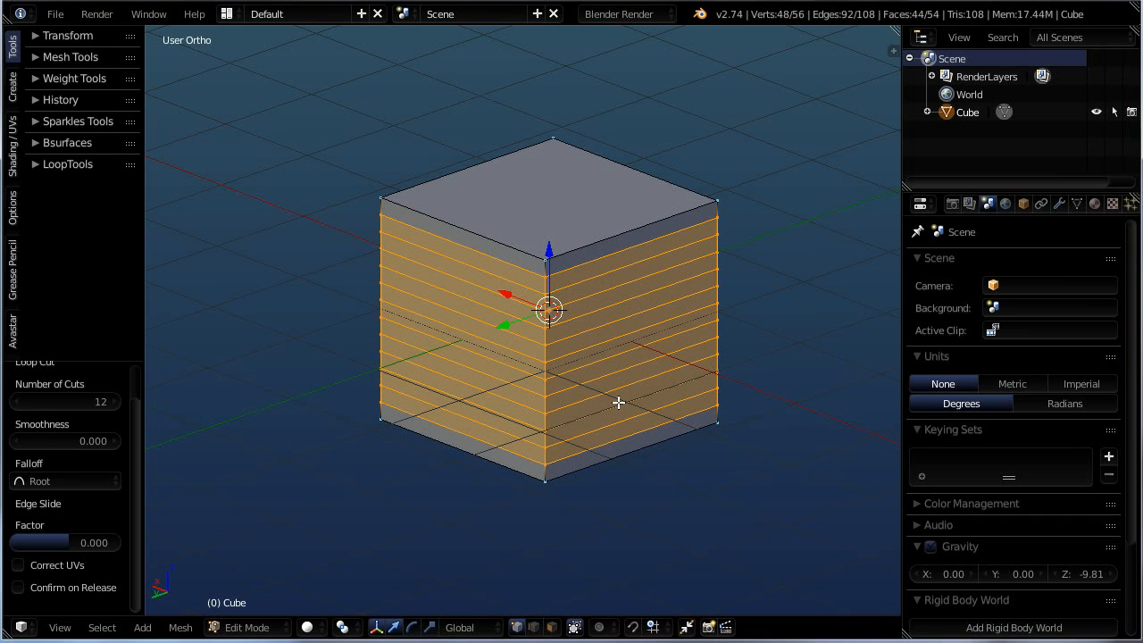
Step: Add 13 evenly spaced loop cuts running vertically across the side face and over the top, with no slide
key("ctrl+r")
scroll(606, 254, "up", 5)
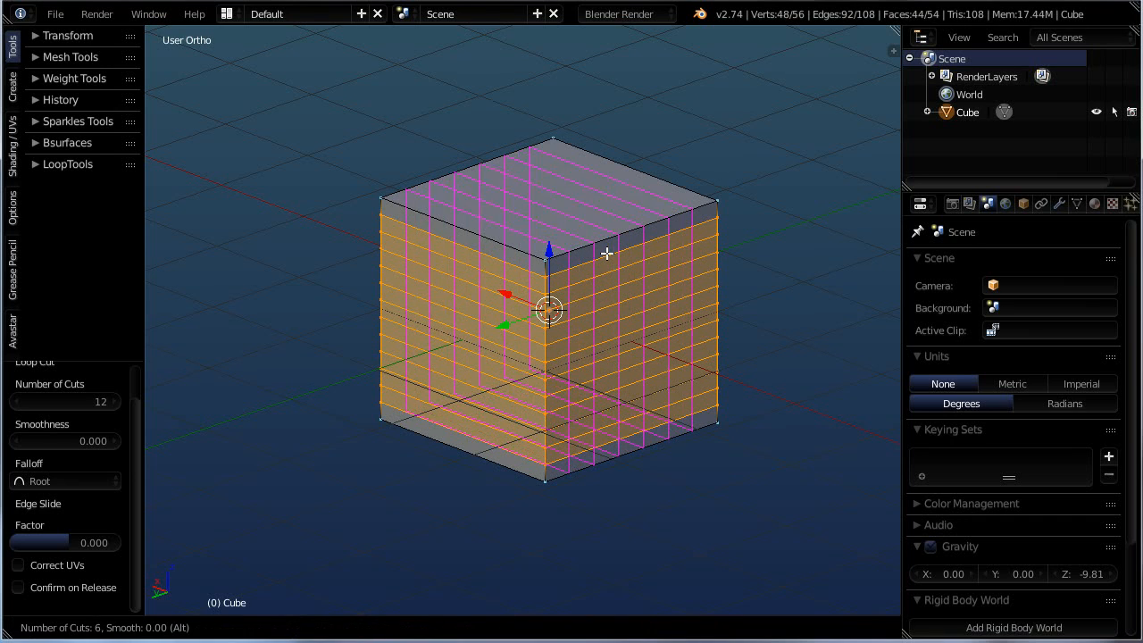
scroll(606, 254, "up", 7)
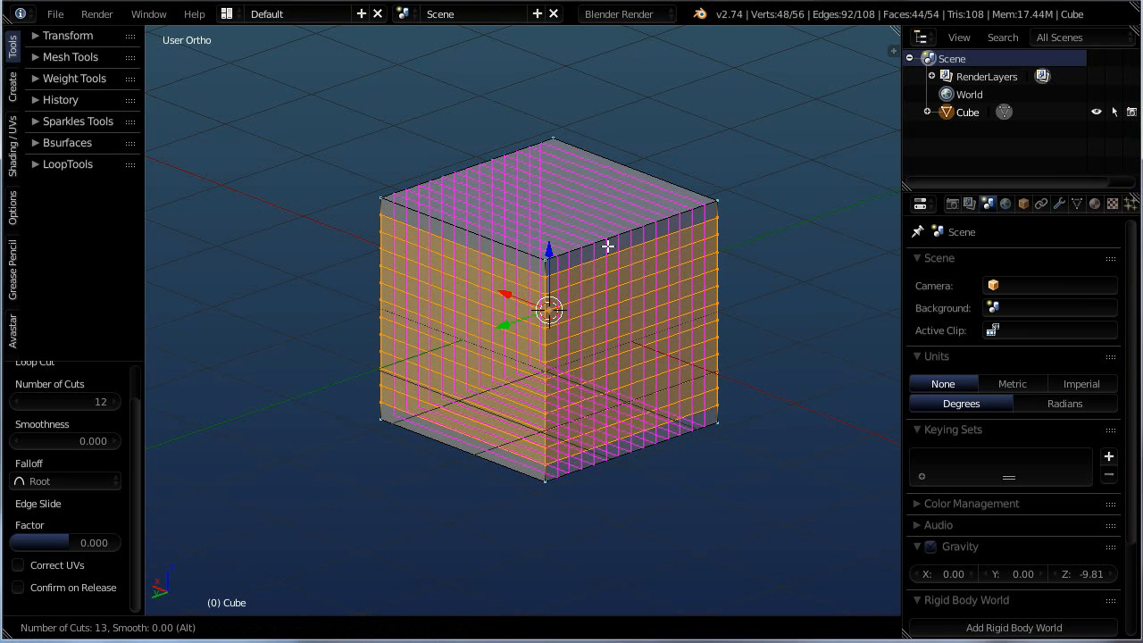
left_click(606, 242)
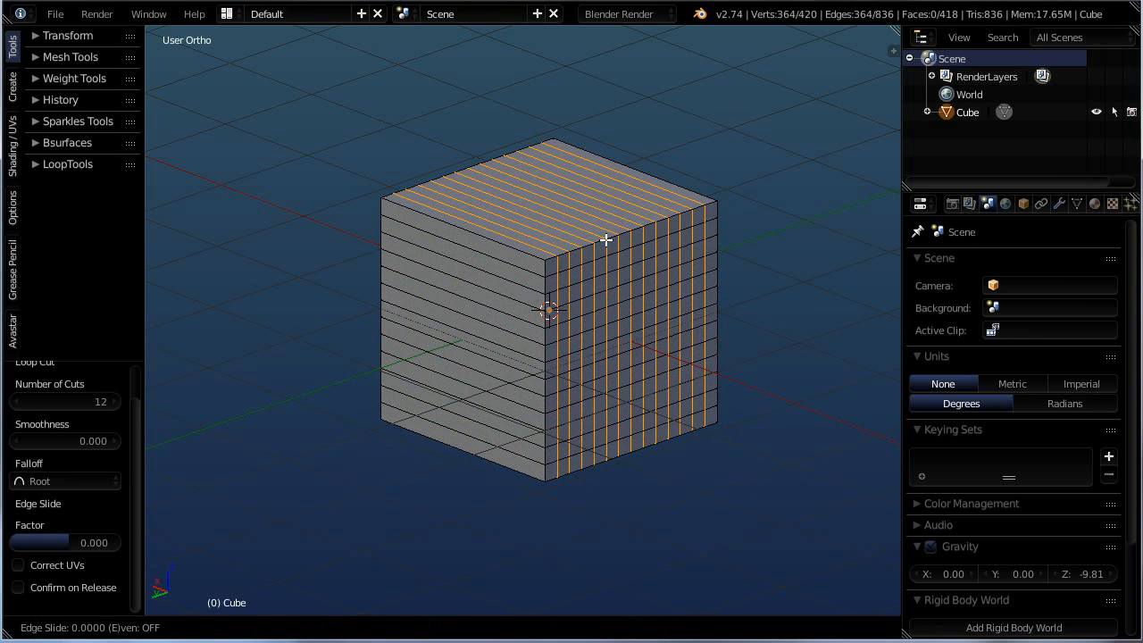
left_click(605, 239)
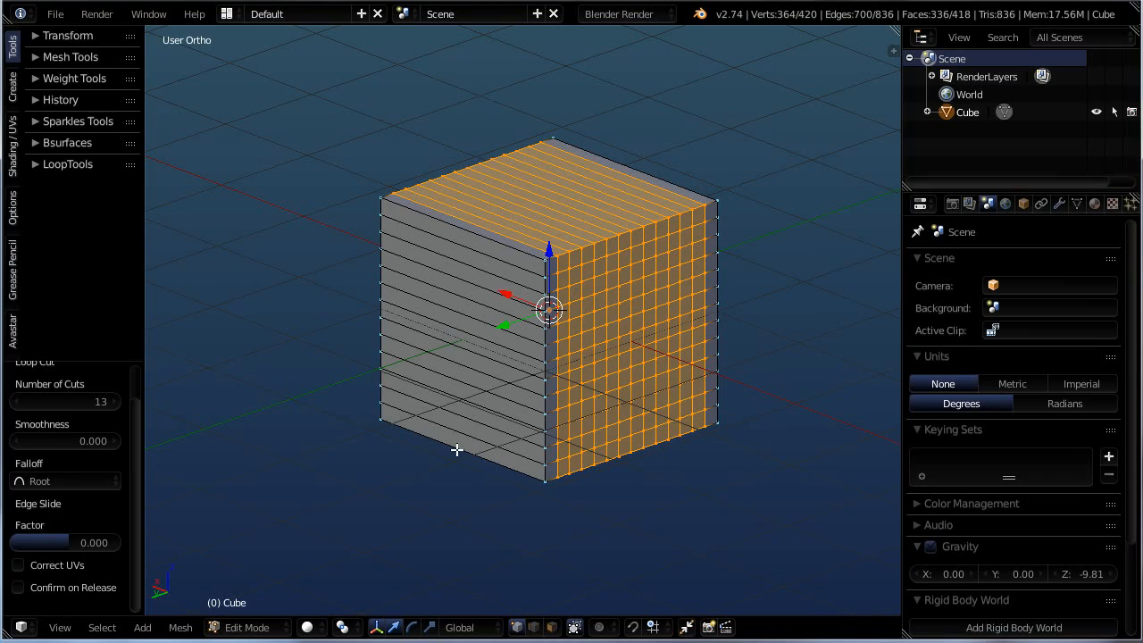
Step: Undo both multiple loop cuts to return to the plain cube
mouse_move(490, 452)
middle_mouse_down()
mouse_move(675, 414)
mouse_move(599, 452)
mouse_move(479, 477)
mouse_move(491, 447)
middle_mouse_up()
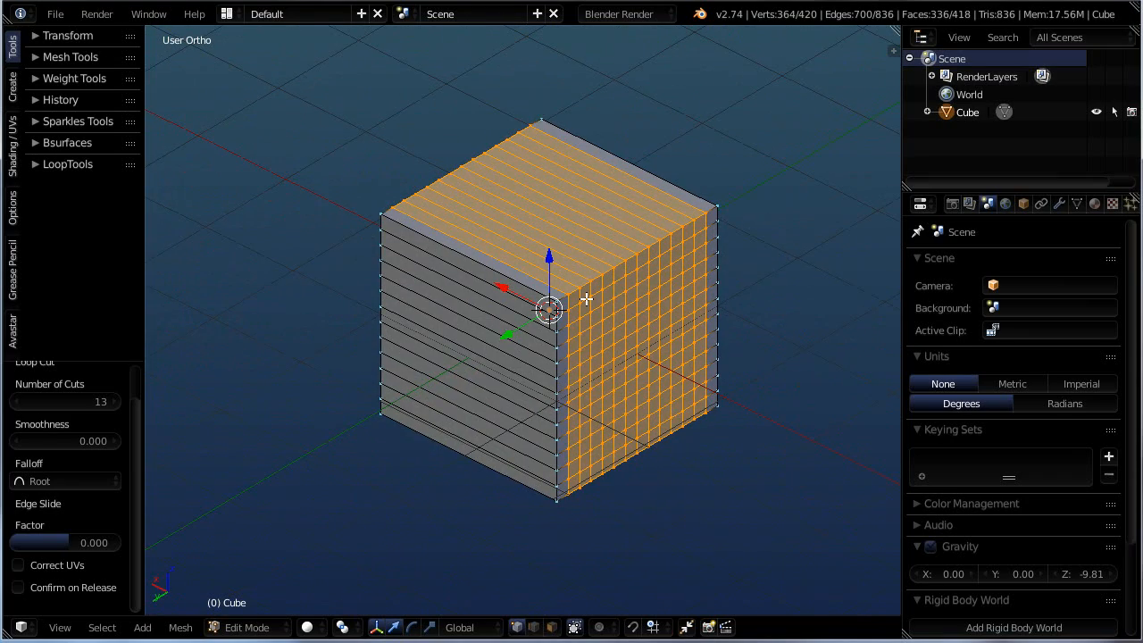
key("ctrl+z")
key("ctrl+z")
key("ctrl+z")
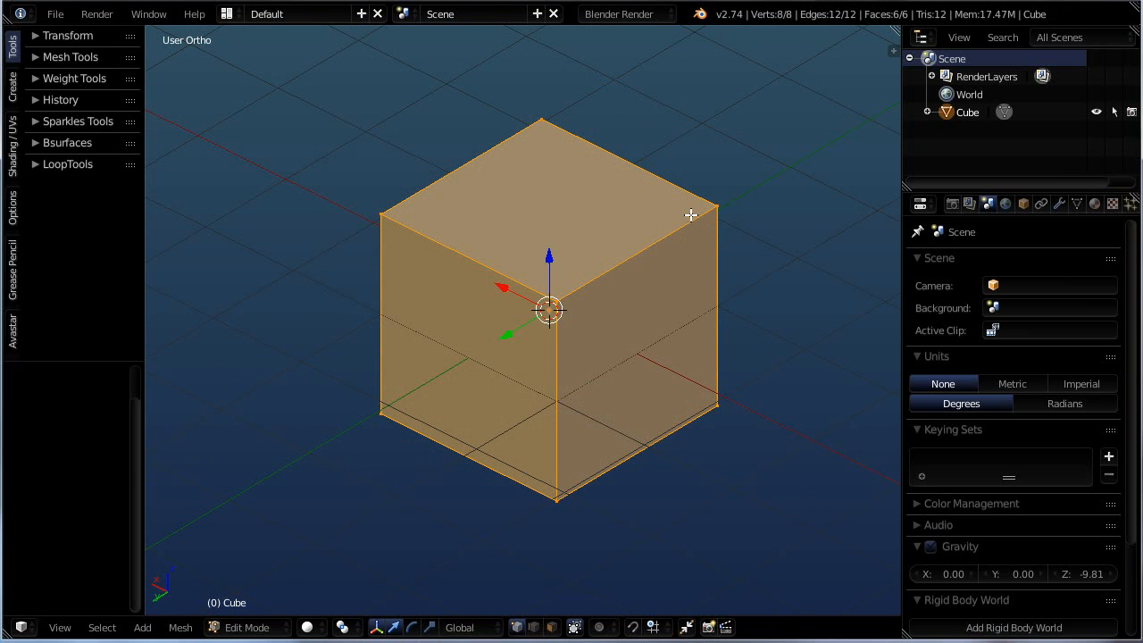
Step: Select the two vertices of the cube's right vertical edge and move them by -1.873 along X
right_click(725, 200)
right_click(717, 404, "shift")
scroll(714, 393, "down", 3)
middle_click_drag(709, 372, 467, 298, "shift")
left_click_drag(482, 271, 579, 321)
Step: Select the four corner vertices of the block's narrow end face and move them along Y by 0.104 and a further 1.309
right_click(438, 291)
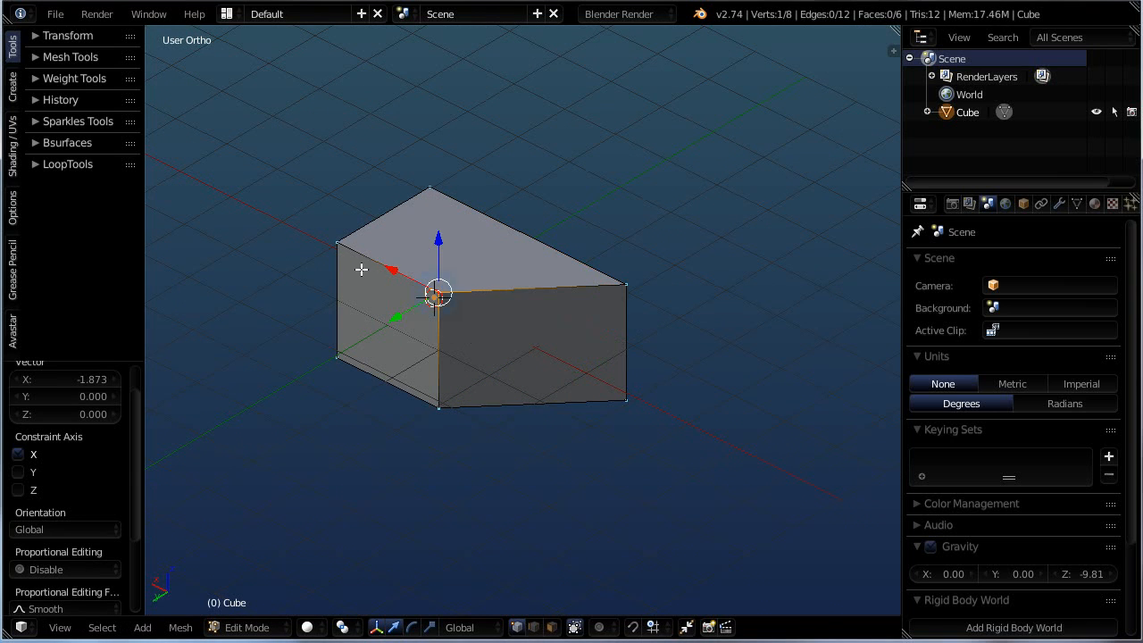
right_click(336, 243, "shift")
right_click(336, 356, "shift")
right_click(434, 406, "shift")
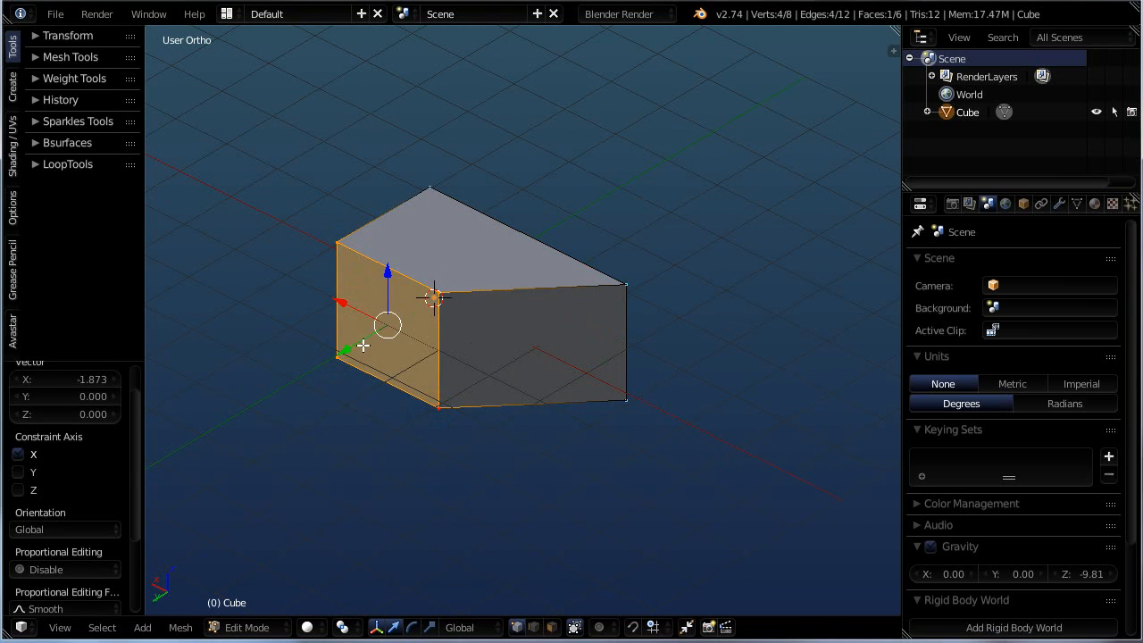
mouse_move(365, 340)
left_mouse_down()
mouse_move(307, 377)
mouse_move(359, 344)
left_mouse_up()
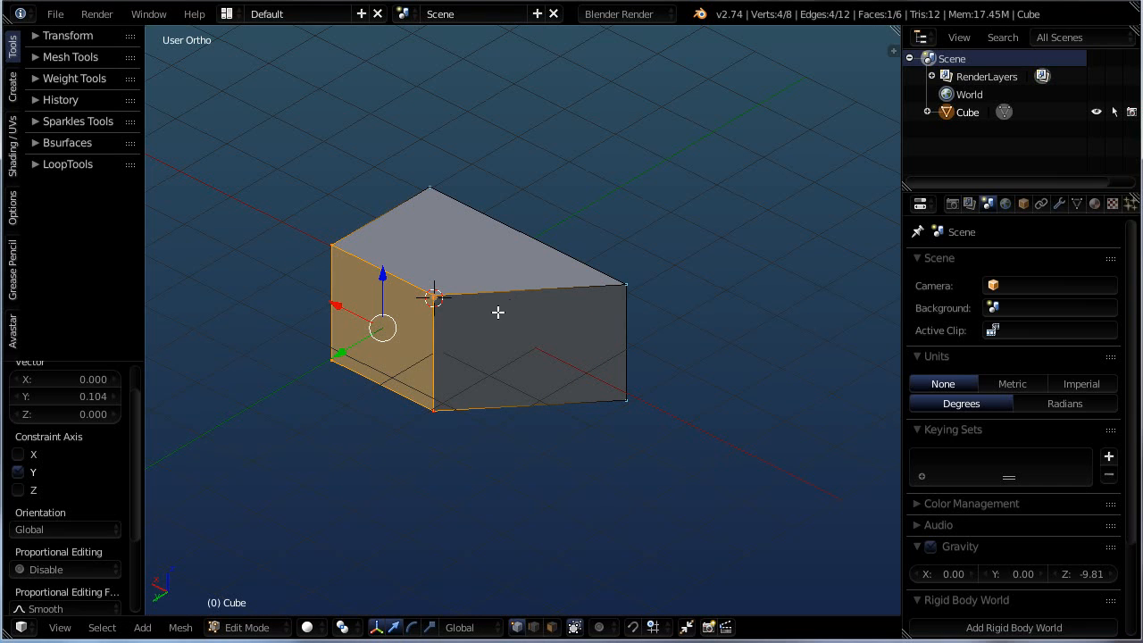
key("g")
left_click(351, 381)
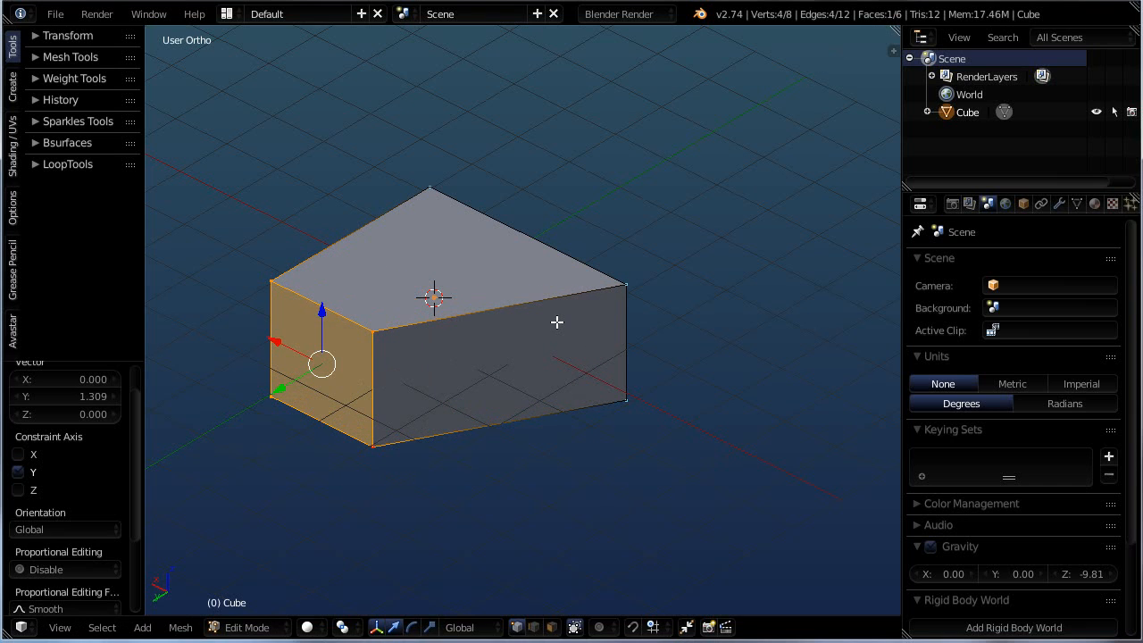
Step: Add a single vertical loop cut around the tapered block and slide it towards the narrow end with a factor of -0.348
key("ctrl+r")
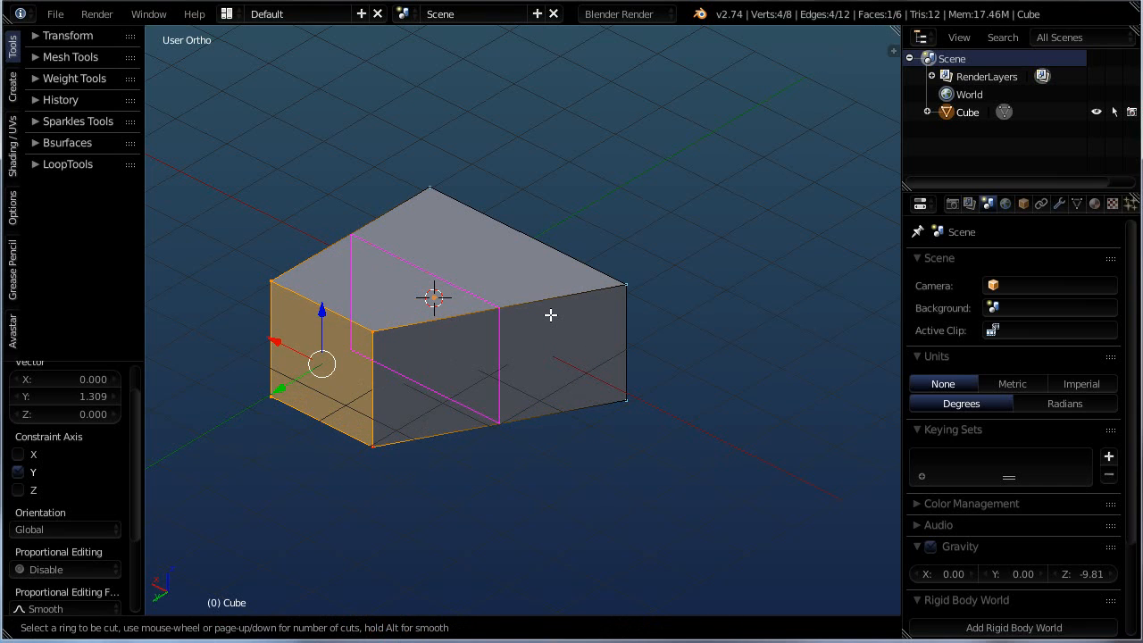
left_click(551, 314)
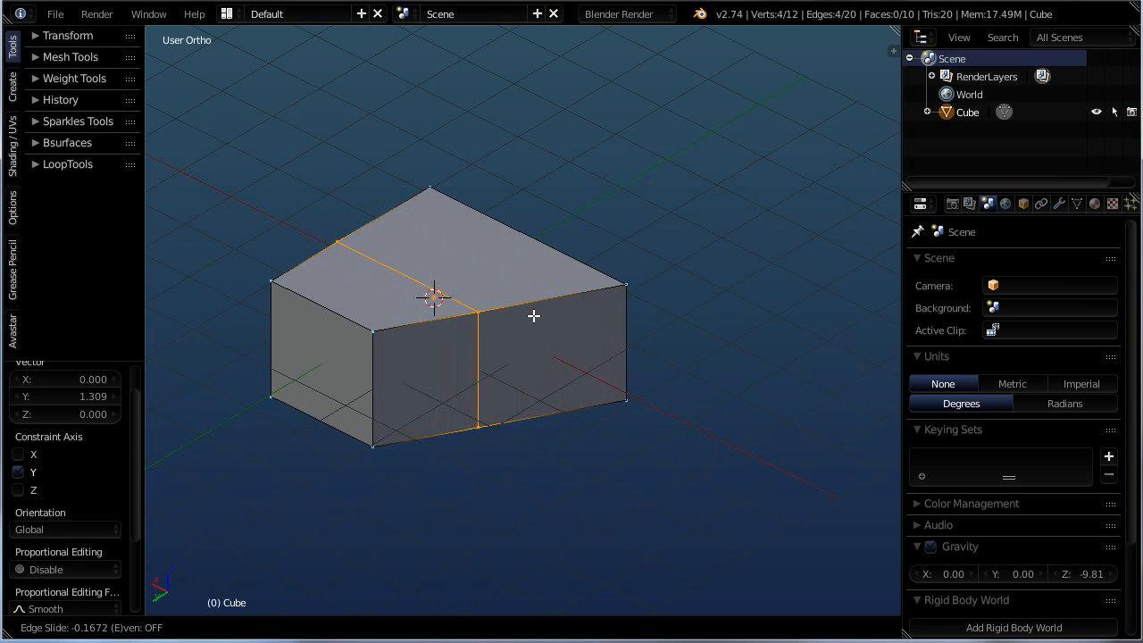
left_click(506, 321)
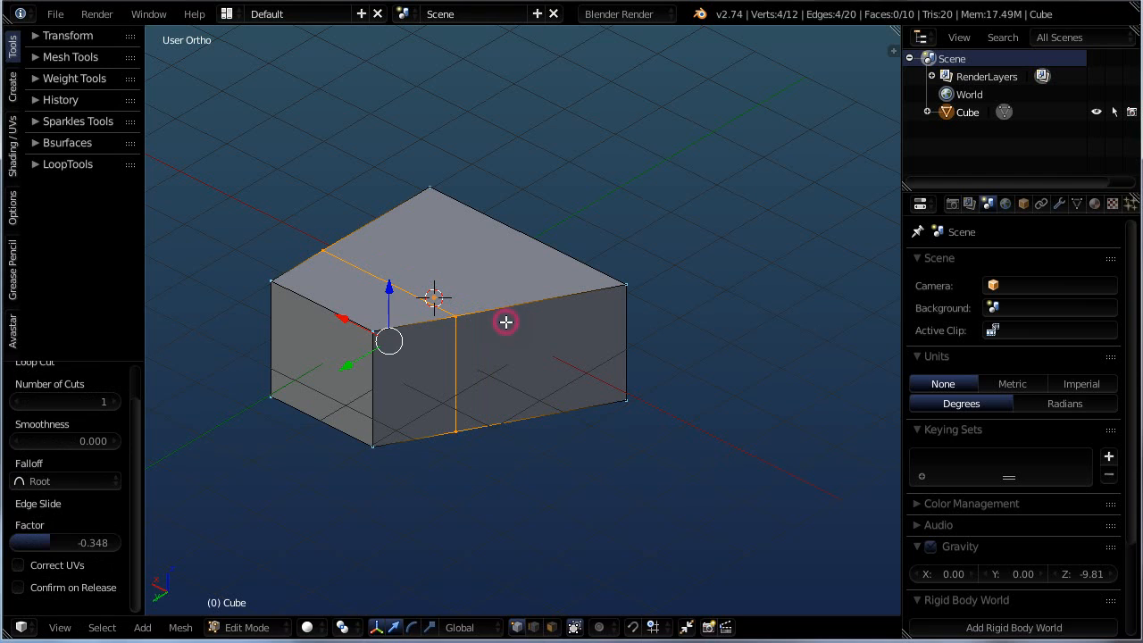
Step: Try moving the new edge loop by 0.091 along Y, and undo that move
key("g")
key("y")
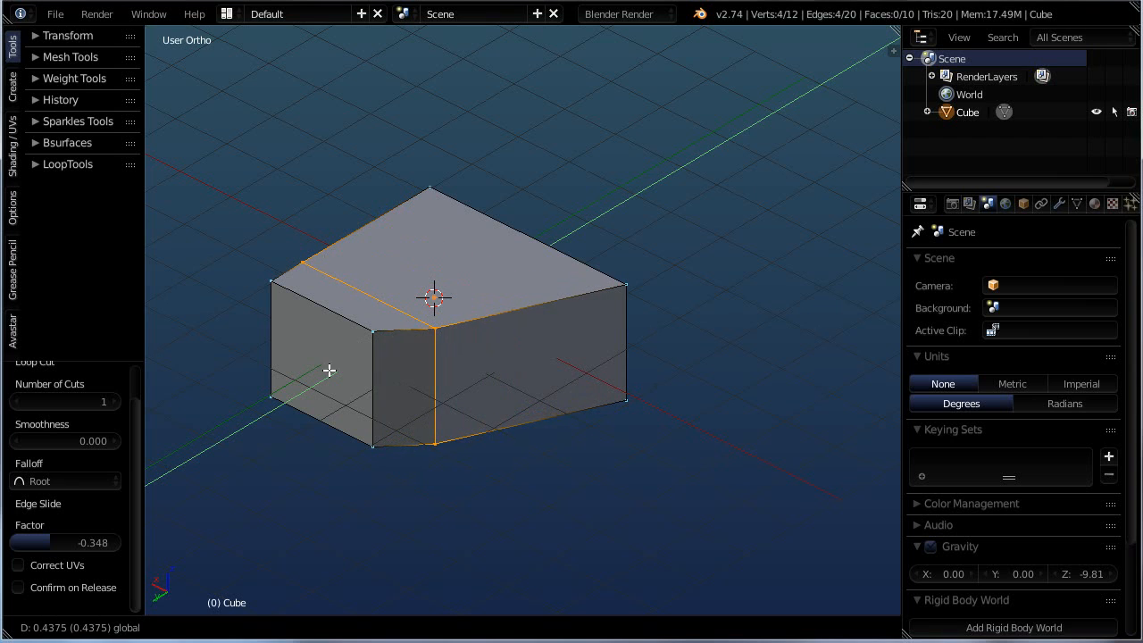
left_click(345, 365)
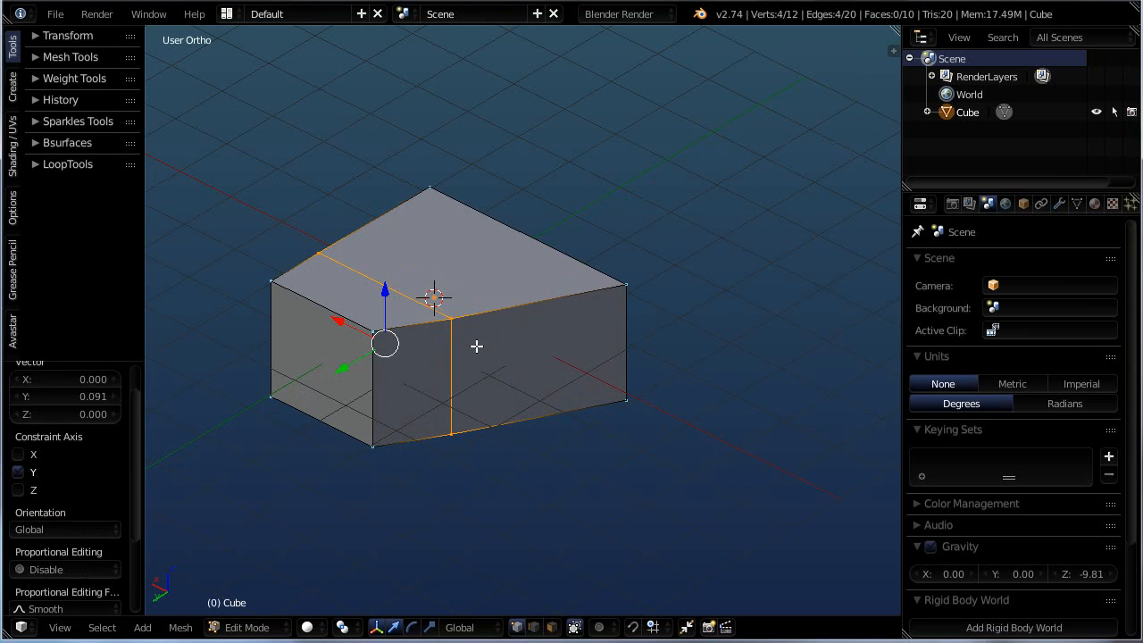
key("ctrl+z")
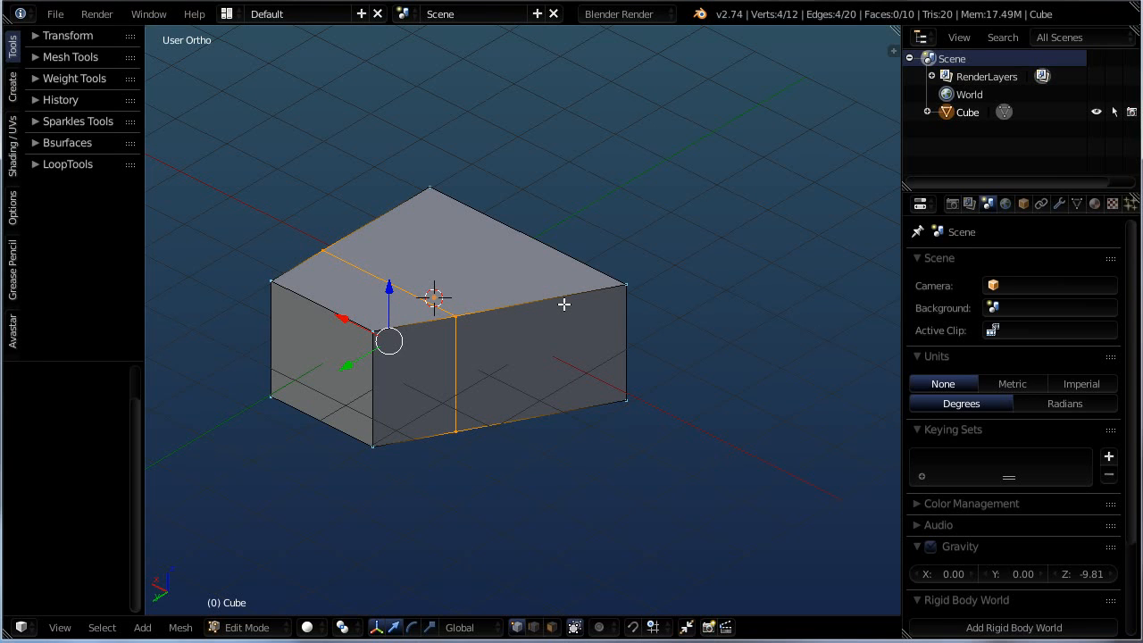
Step: Edge-slide the selected loop along the tapered block towards the wide end with a factor of 0.800
key("ctrl+e")
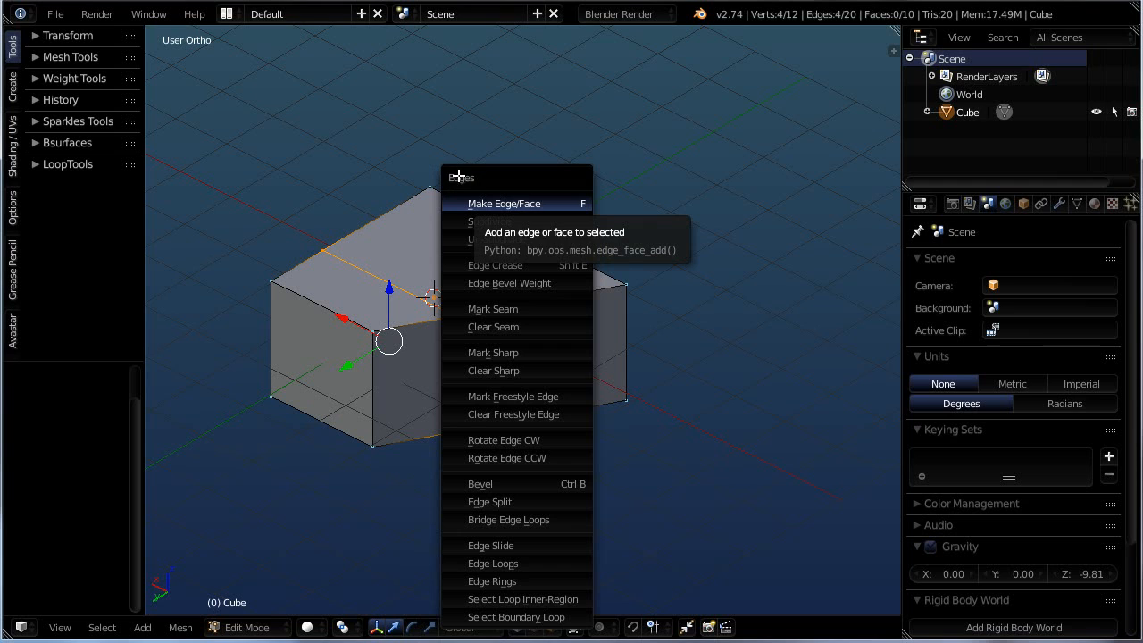
left_click(489, 546)
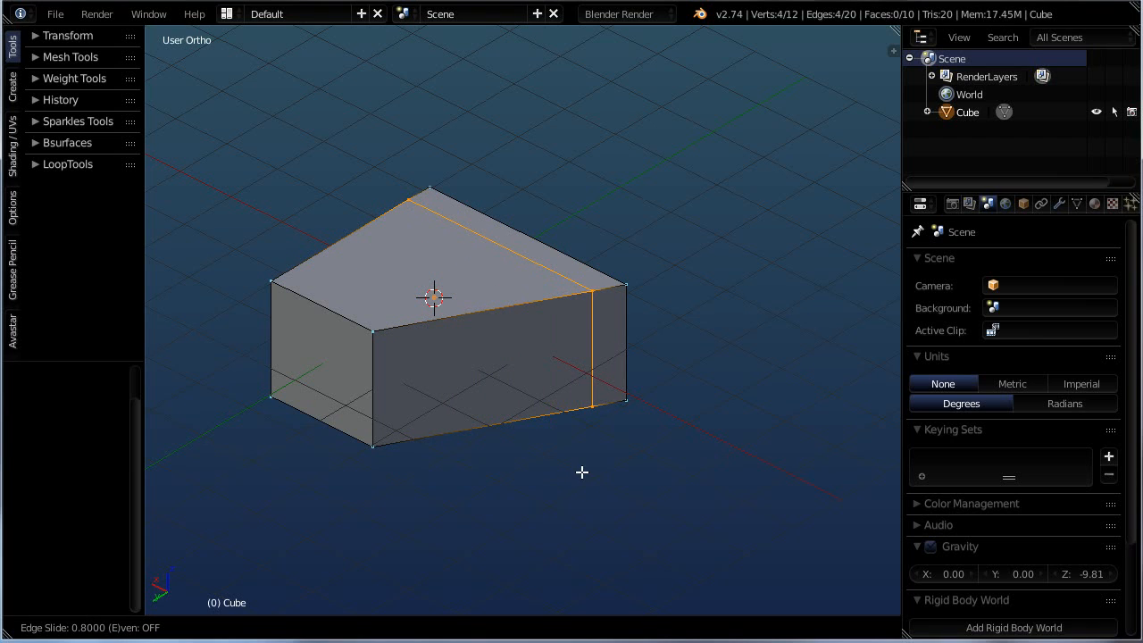
left_click(581, 471)
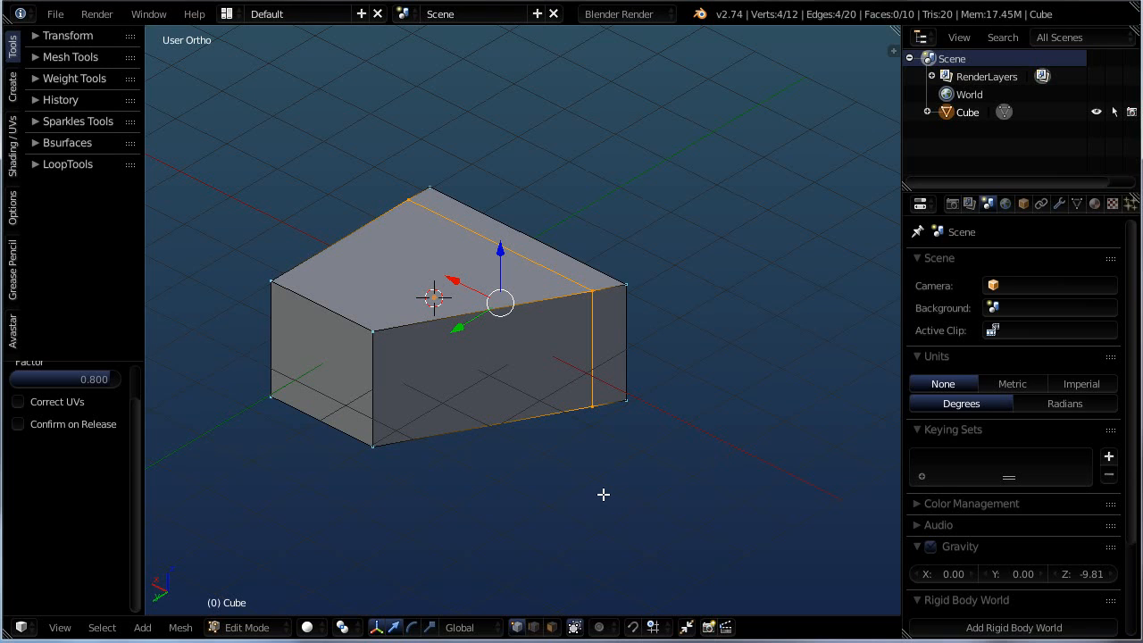
key("ctrl+e")
key("ctrl+f")
key("ctrl+v")
mouse_move(607, 413)
middle_mouse_down()
mouse_move(584, 438)
mouse_move(616, 402)
middle_mouse_up()
scroll(706, 290, "down", 2)
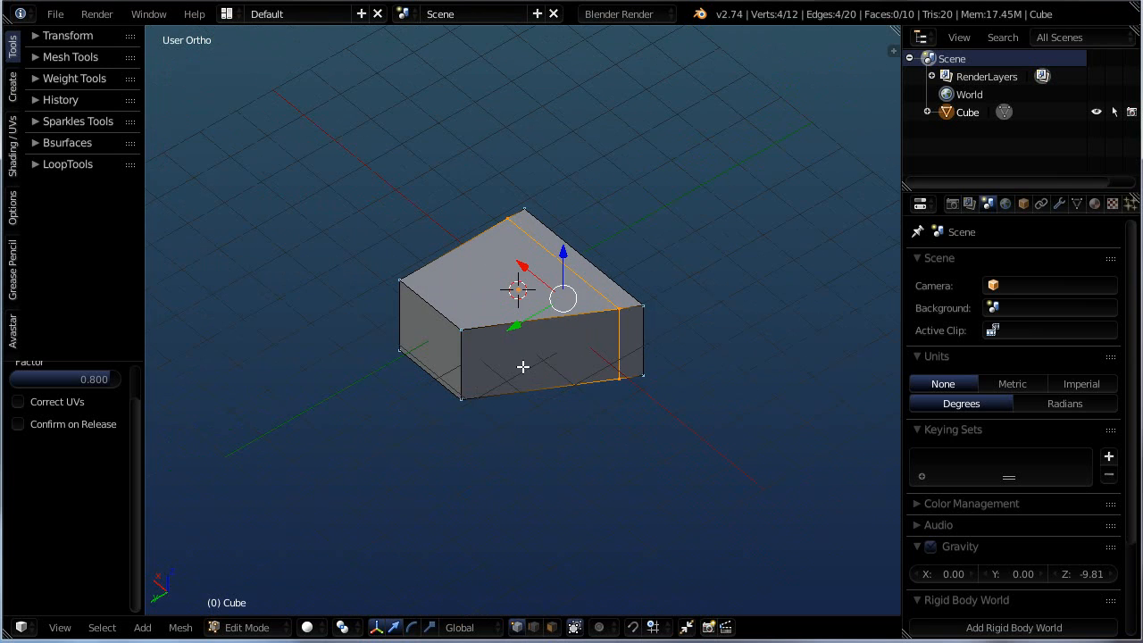
scroll(523, 367, "up", 1)
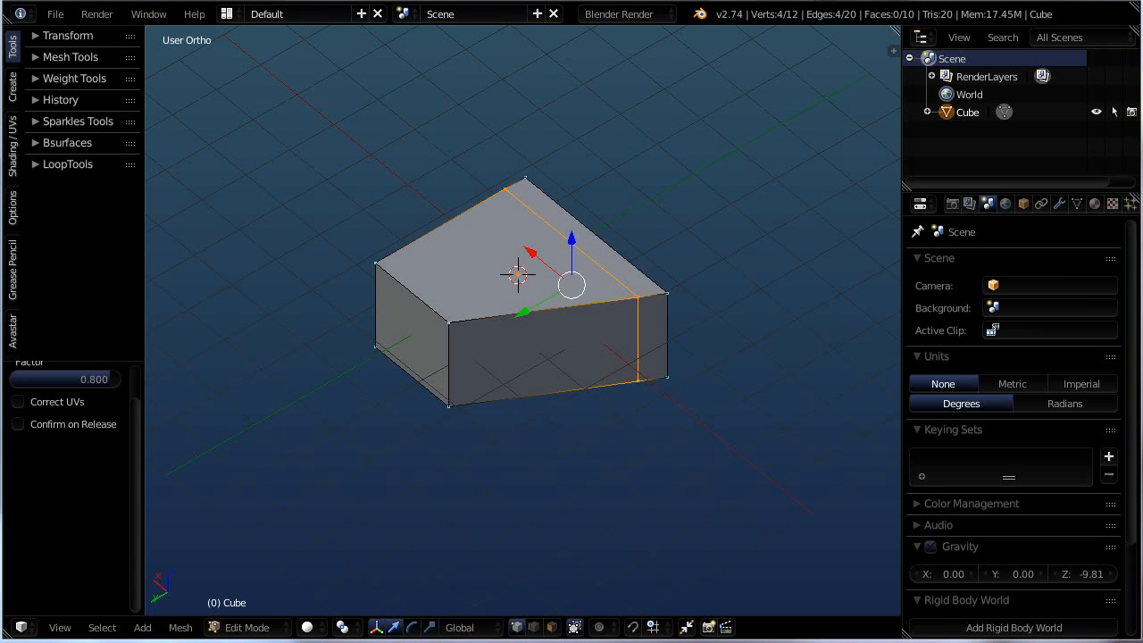
middle_click_drag(491, 322, 511, 284)
scroll(510, 284, "up", 2)
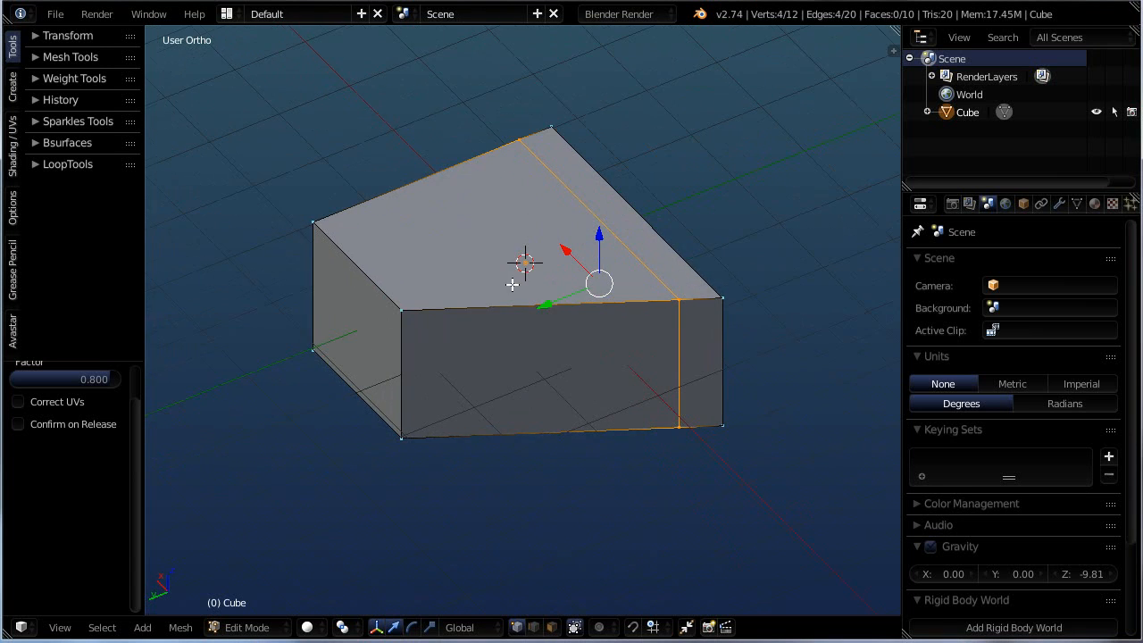
middle_click_drag(604, 318, 569, 354)
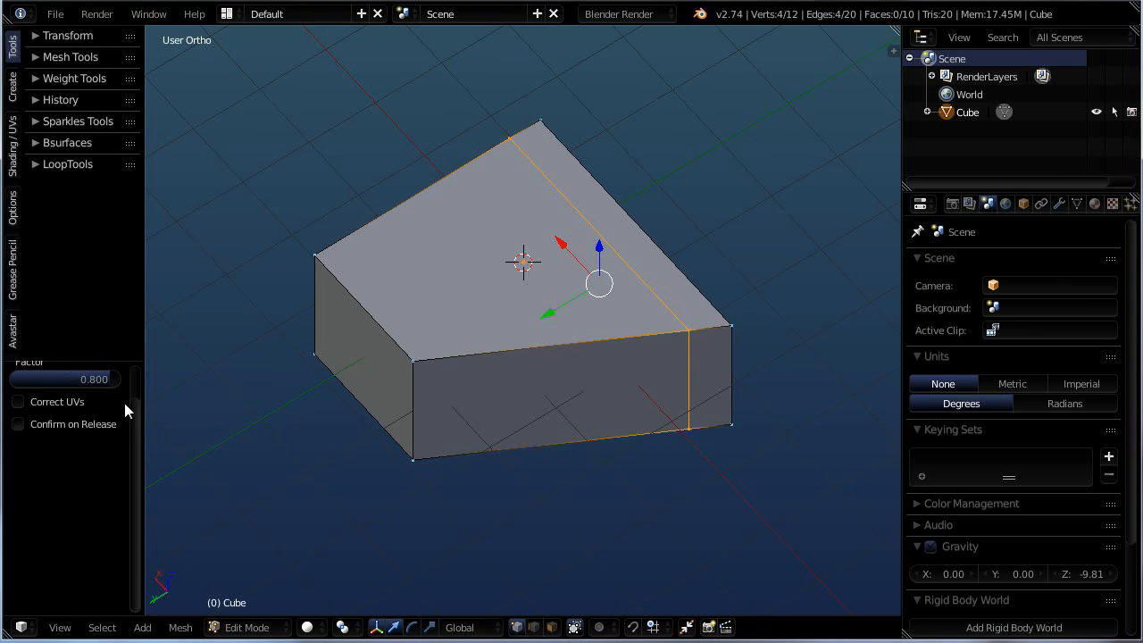
Step: Add 15 evenly spaced loop cuts running vertically across the wide end face and over the top, without sliding them
middle_click_drag(497, 399, 309, 310)
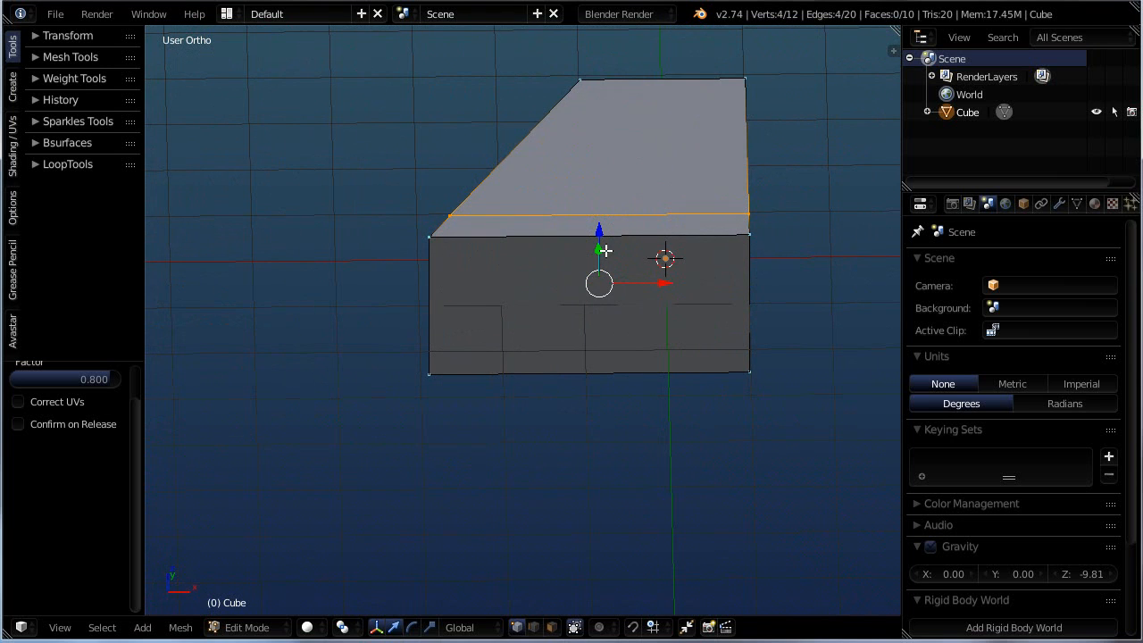
key("ctrl+r")
scroll(611, 244, "up", 10)
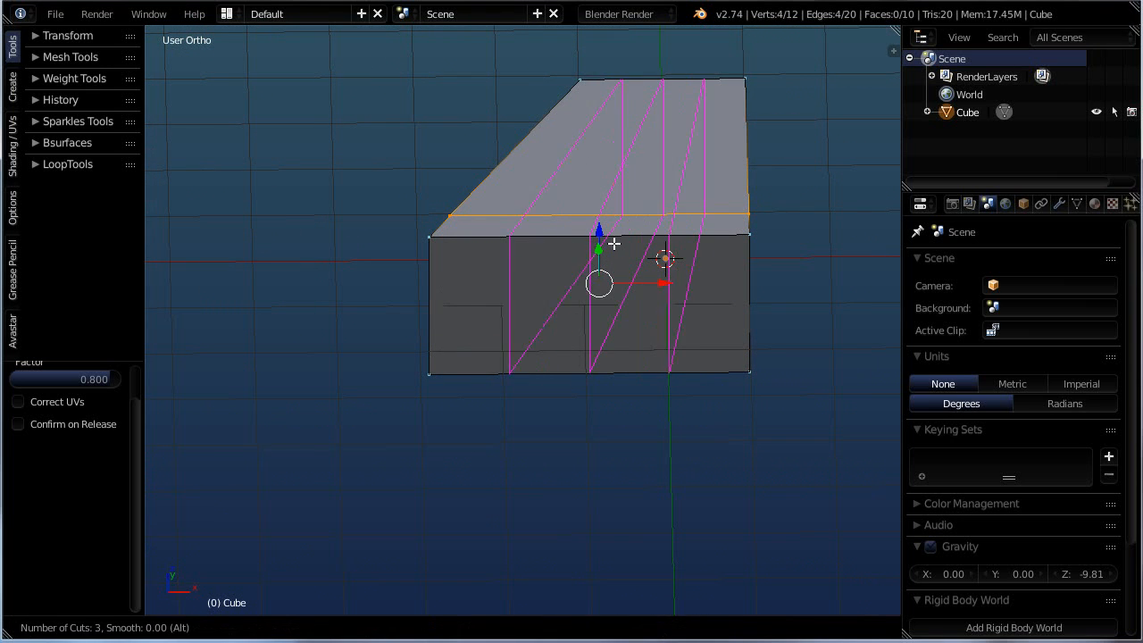
scroll(607, 245, "up", 4)
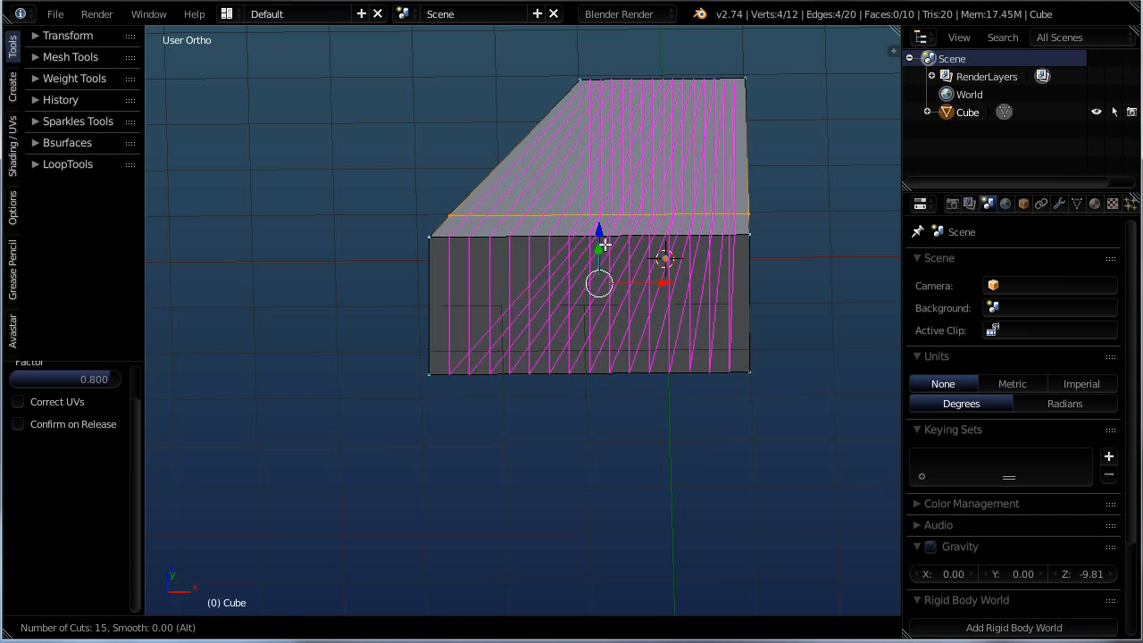
left_click(604, 244)
right_click(605, 243)
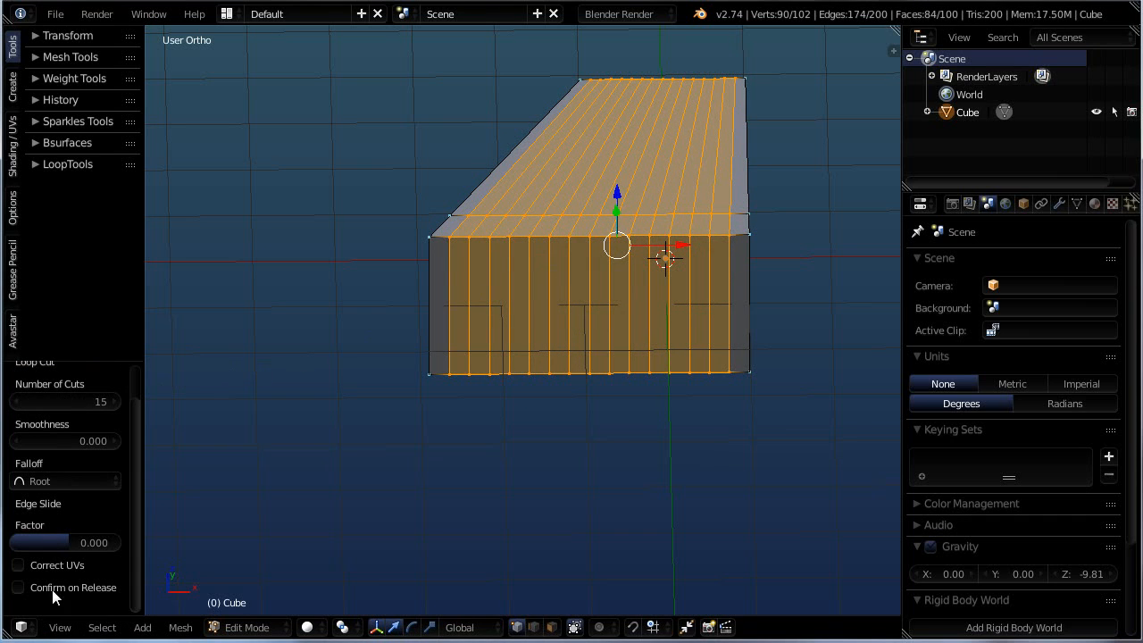
Step: Change the number of cuts in the last loop cut operation to 14
scroll(46, 420, "up", 2)
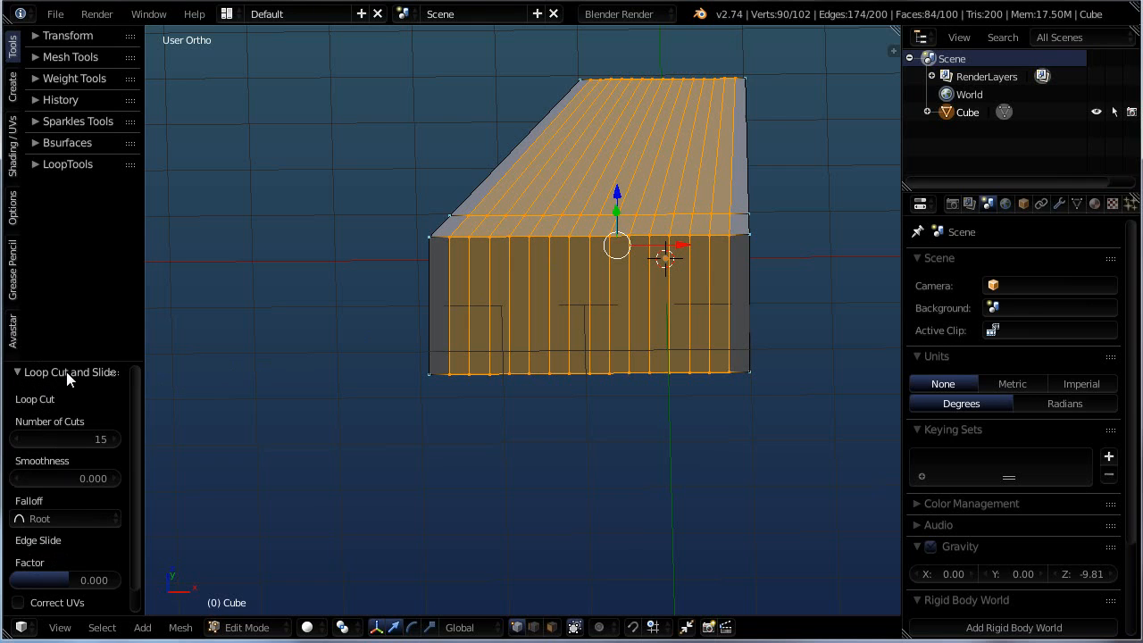
scroll(74, 374, "down", 1)
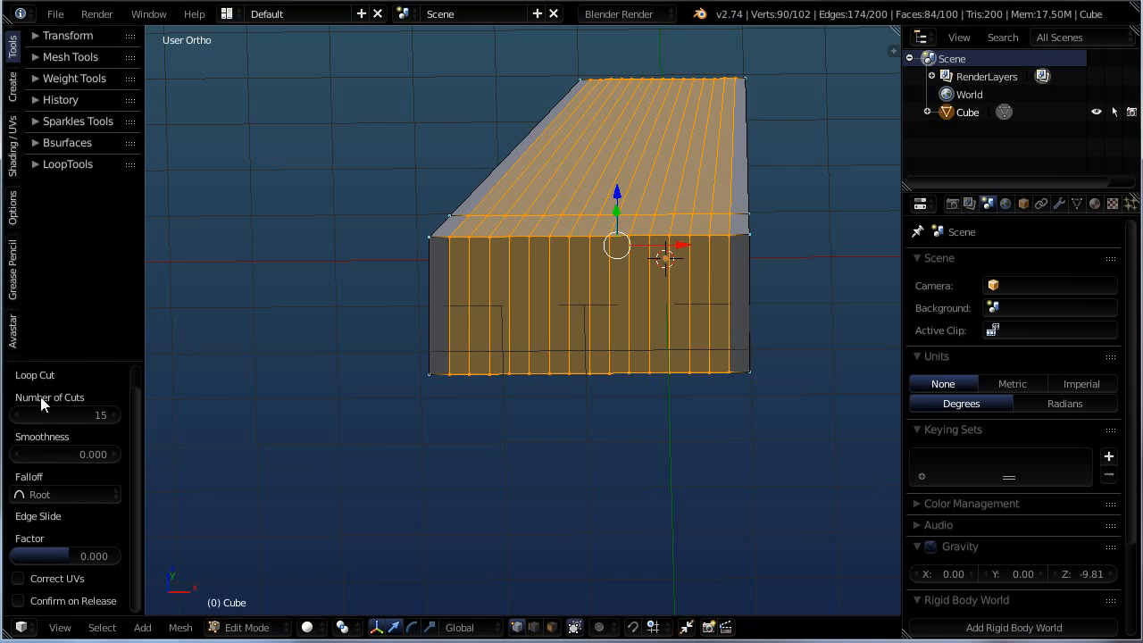
left_click(99, 414)
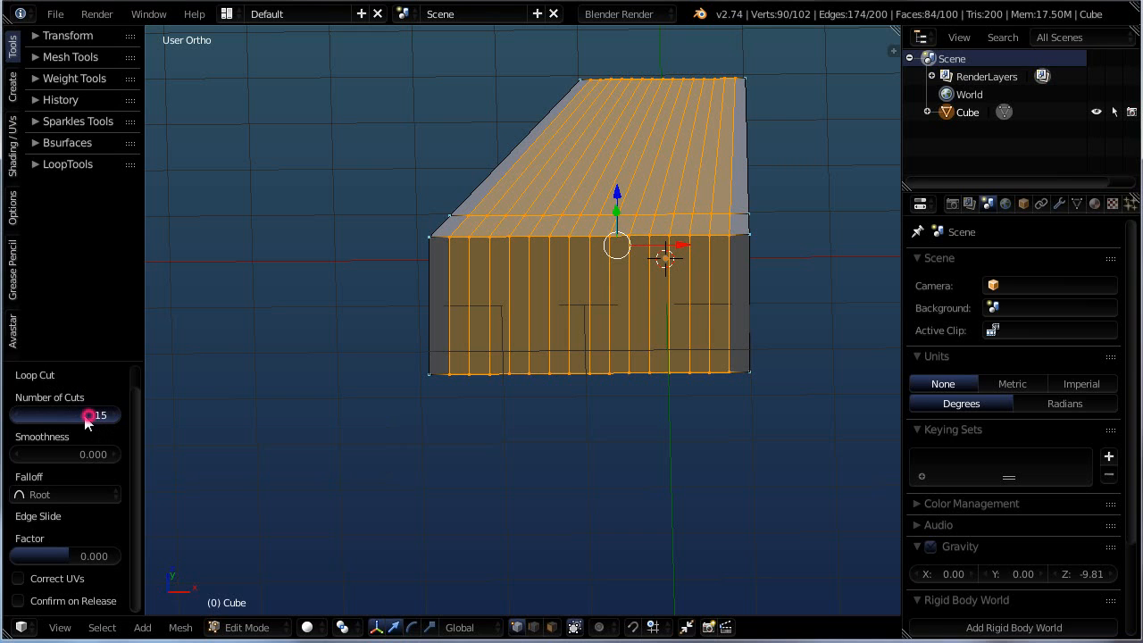
type("3")
key("Return")
left_click_drag(70, 415, 75, 415)
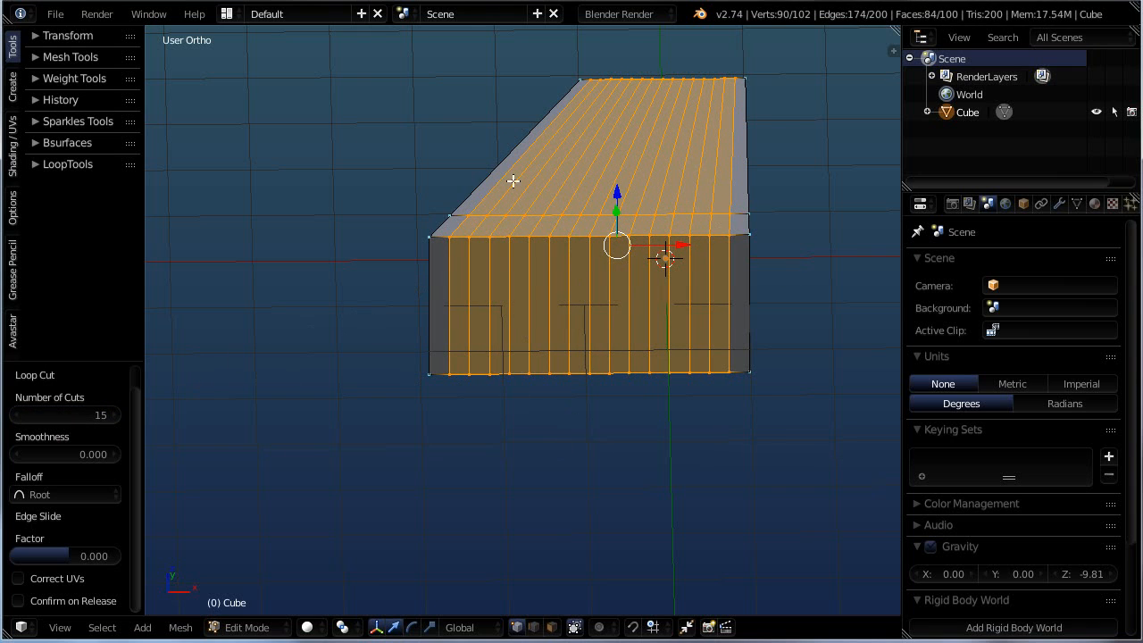
left_click_drag(66, 415, 71, 415)
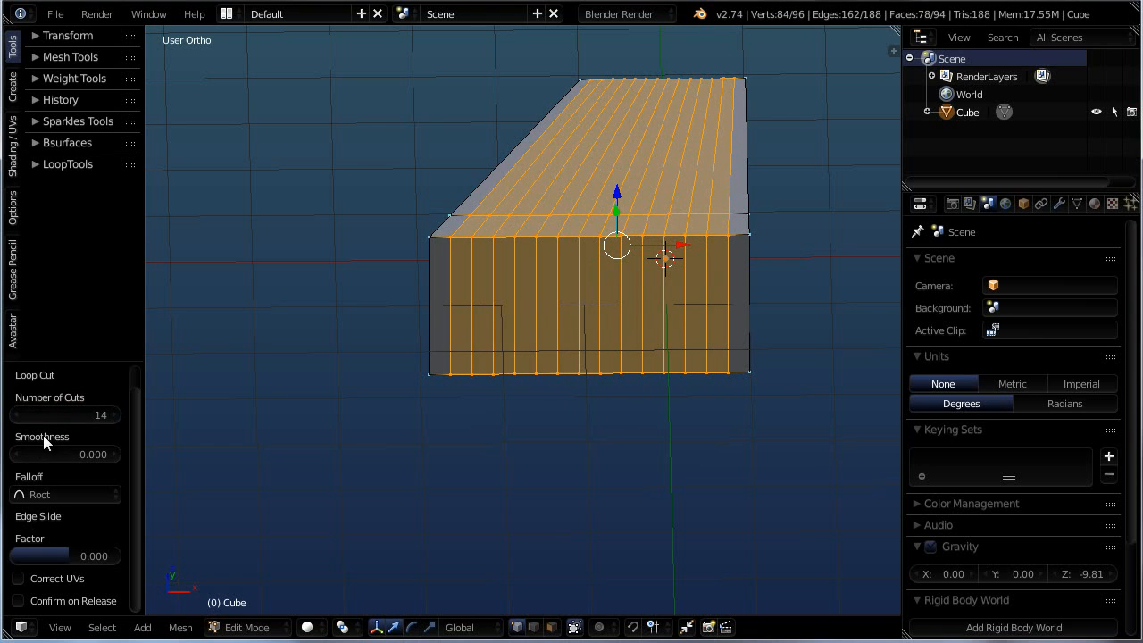
Step: Set the loop cut's smoothness to 3.600 and view the bulged shape from several sides
middle_click_drag(284, 443, 424, 469)
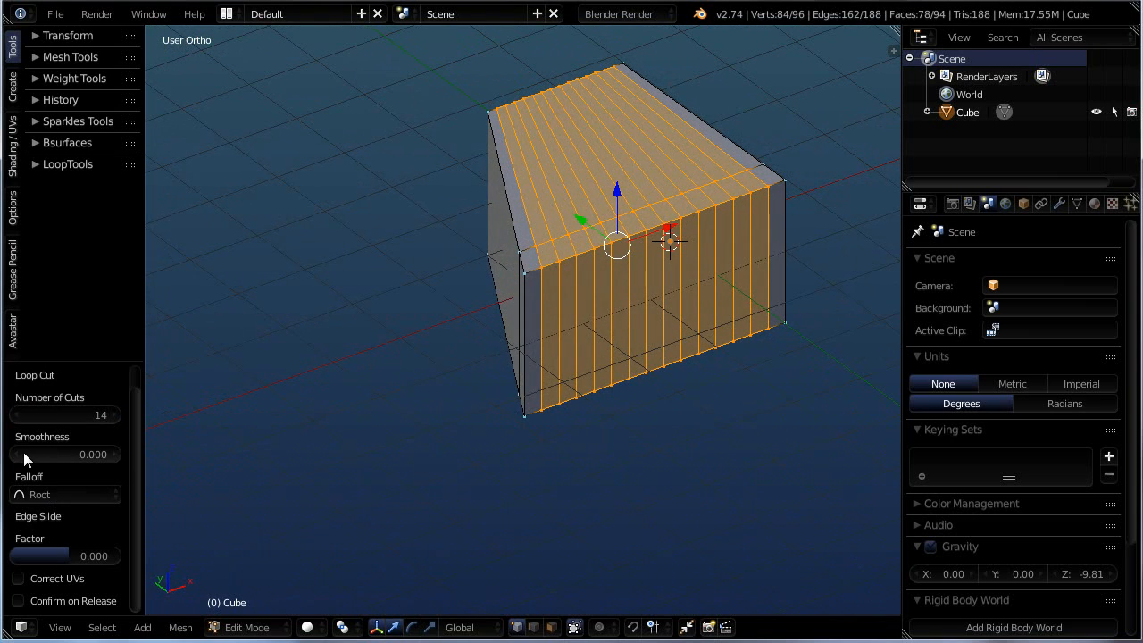
left_click_drag(23, 453, 240, 441)
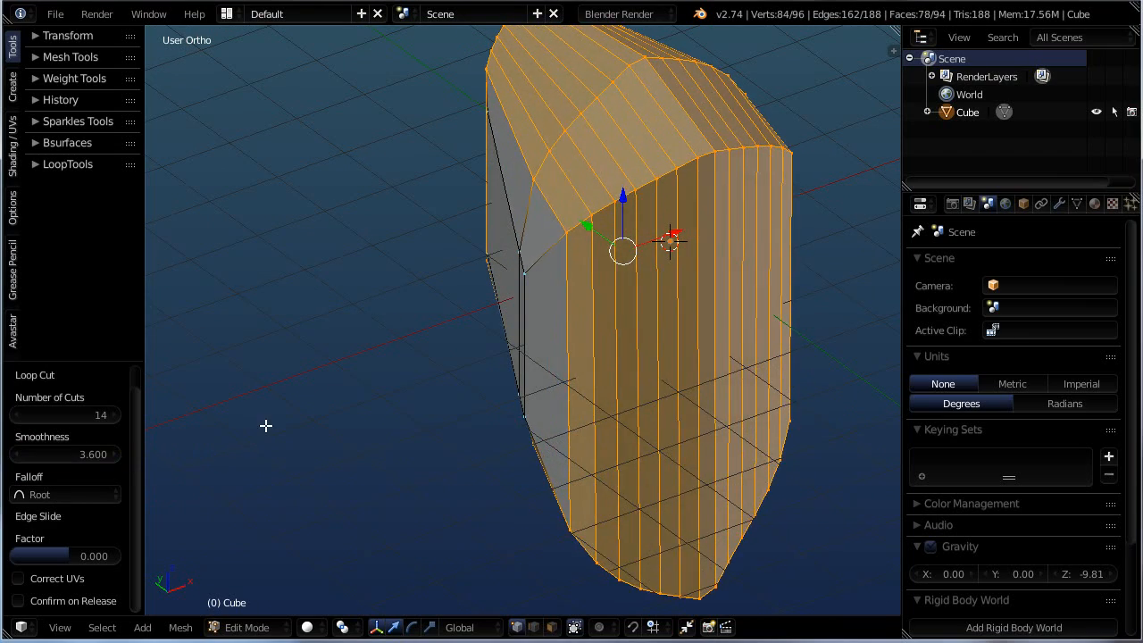
scroll(348, 425, "down", 3)
middle_click_drag(348, 425, 375, 419)
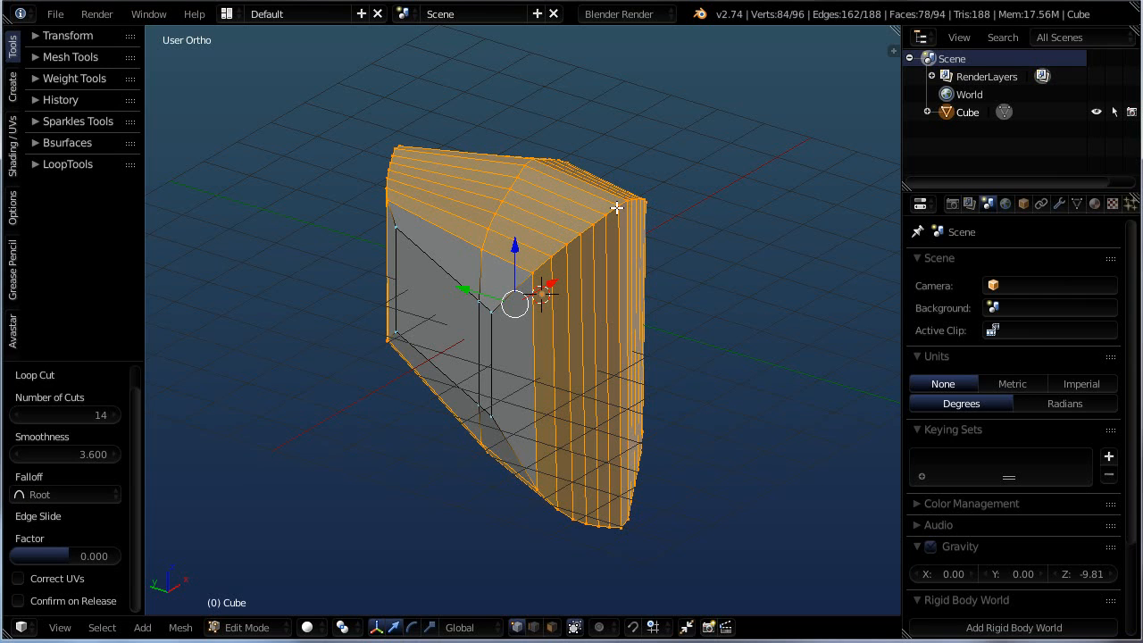
middle_click_drag(596, 311, 518, 231)
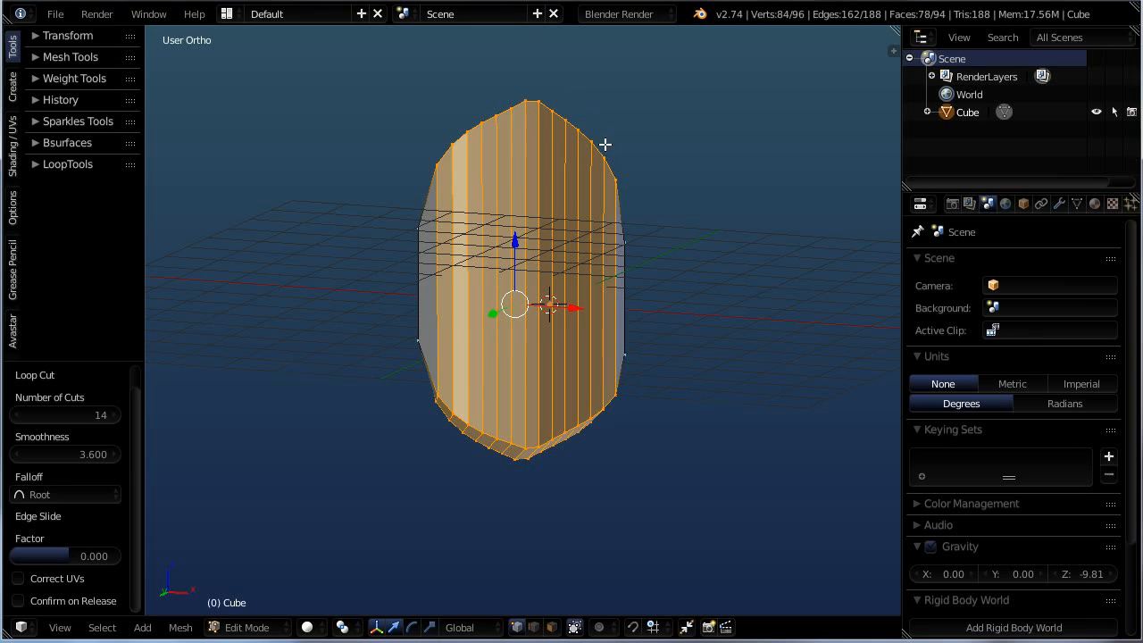
Step: Try the Smooth and Sharp falloffs on the smoothed loop cuts, and set the falloff to Linear
left_click(55, 493)
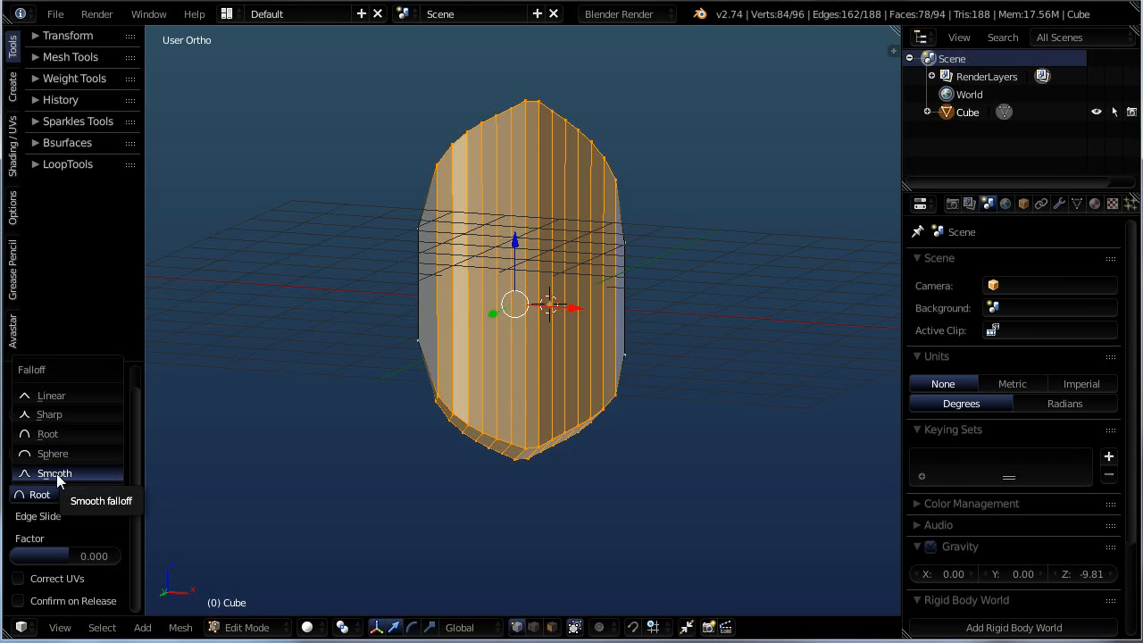
left_click(56, 473)
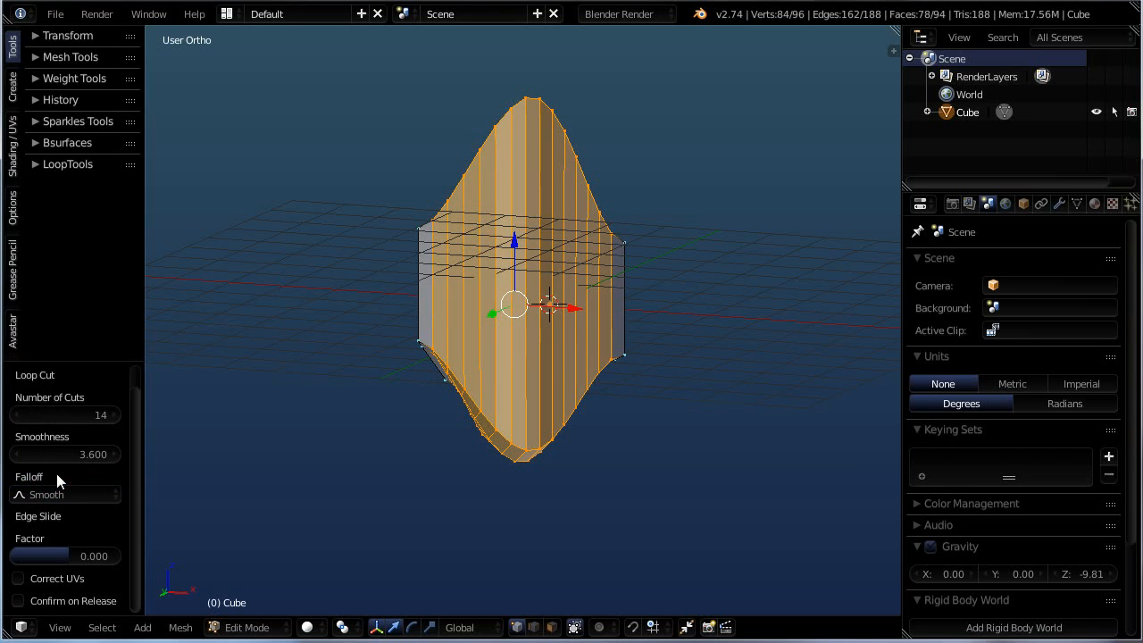
left_click(55, 494)
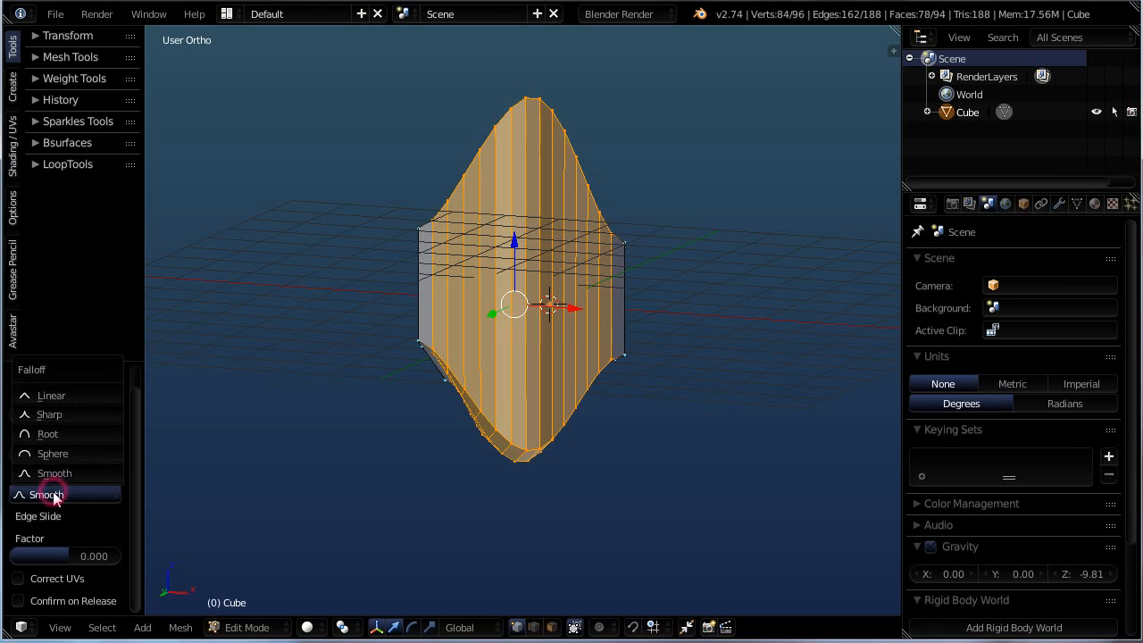
left_click(61, 414)
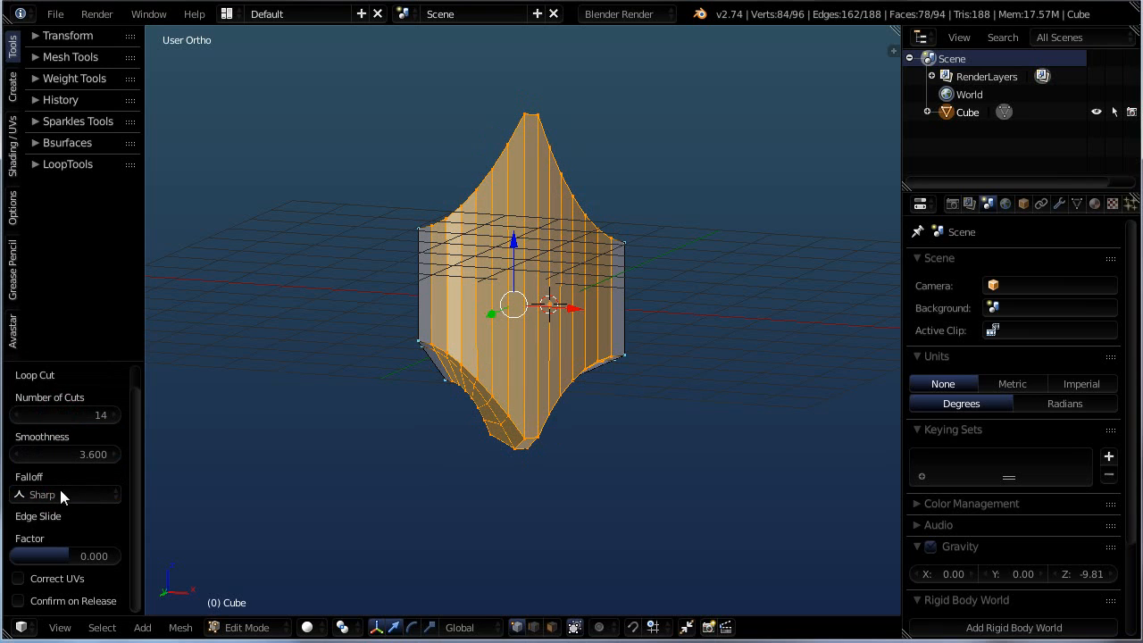
left_click(60, 494)
left_click(70, 394)
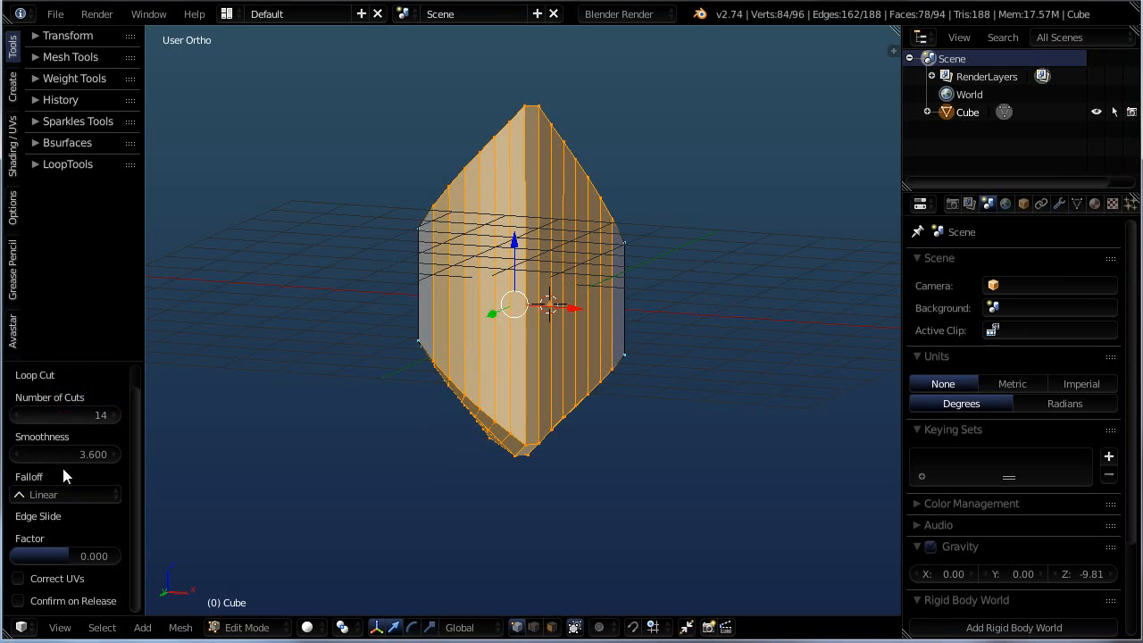
Step: Set the loop cut's falloff to Sphere and inspect the rounded shape from several angles
left_click(57, 494)
left_click(46, 494)
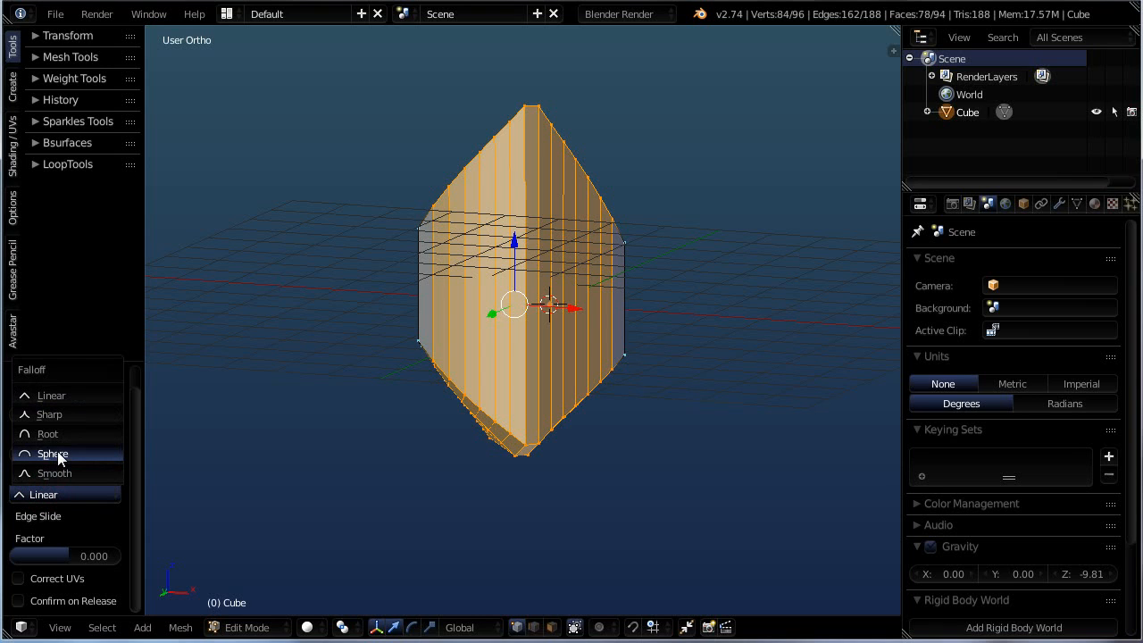
left_click(53, 455)
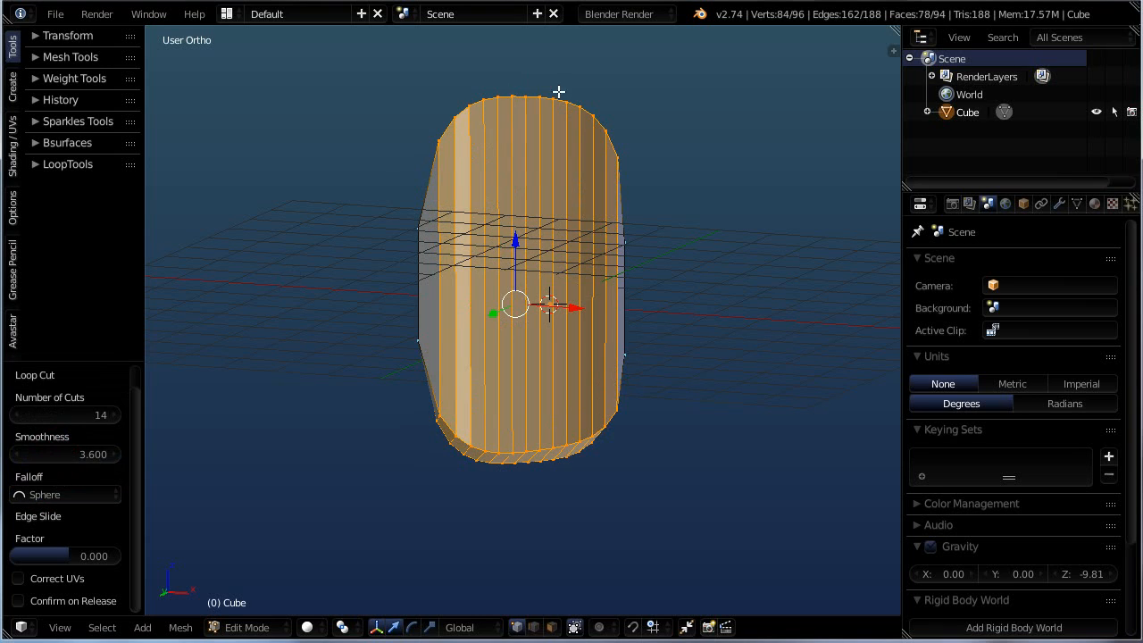
middle_click_drag(454, 255, 505, 284)
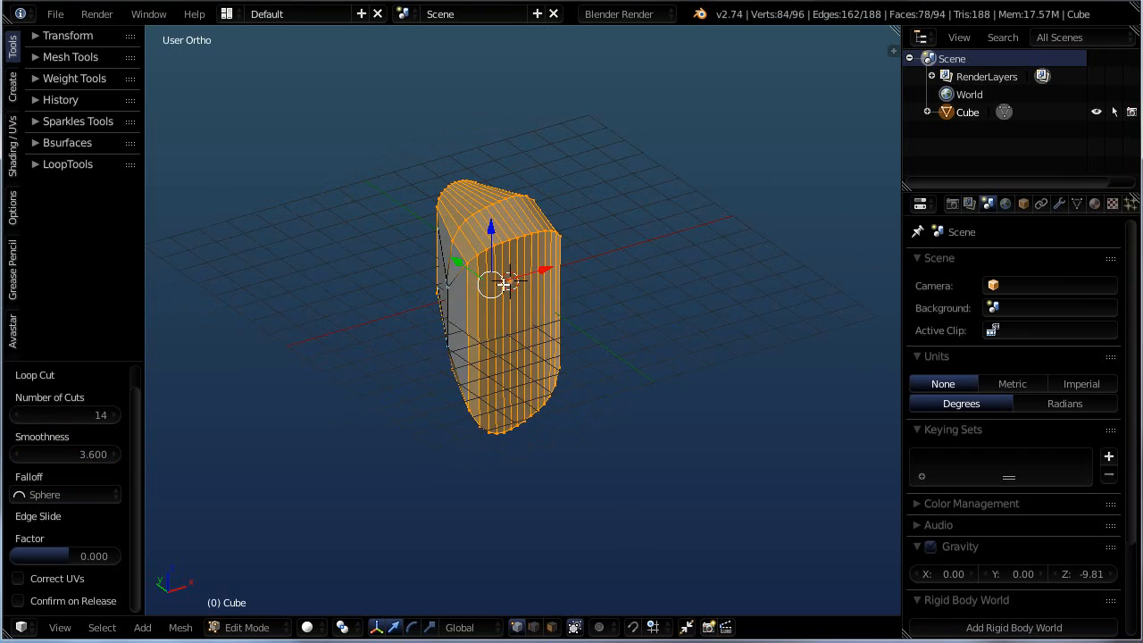
scroll(504, 284, "up", 3)
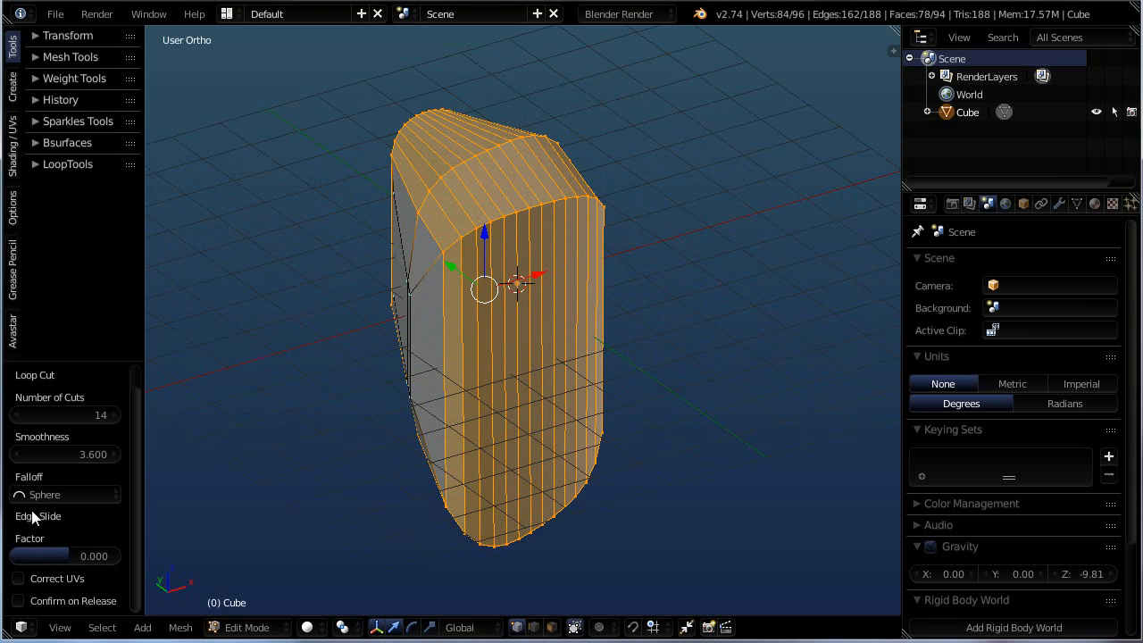
middle_click_drag(511, 304, 494, 273)
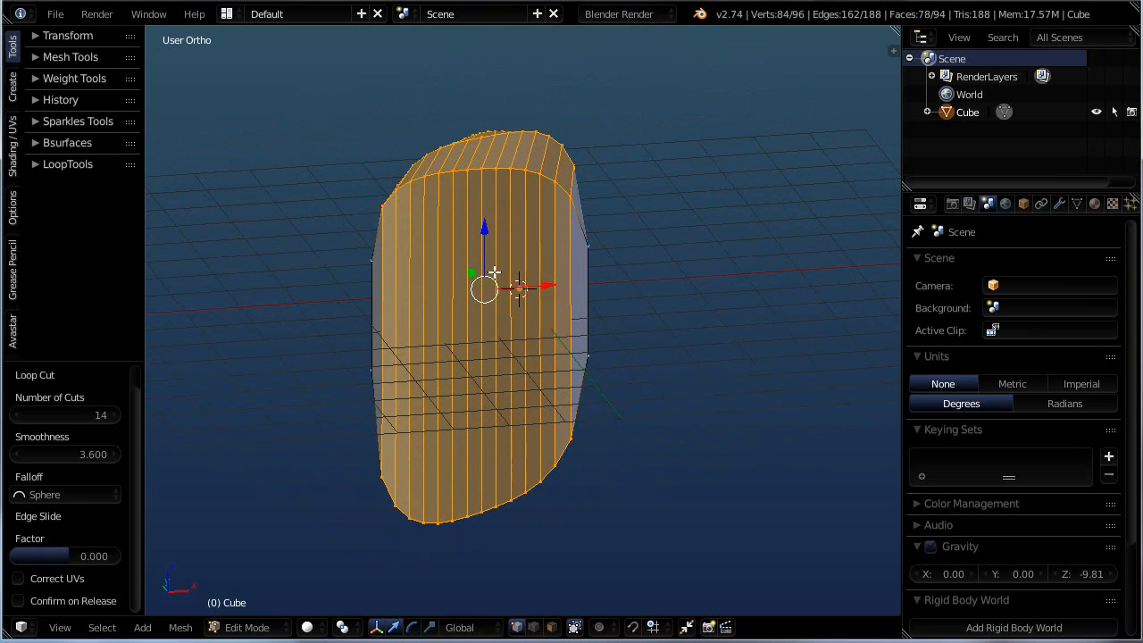
Step: Set the number of loop cuts to 5 and the edge slide factor to -0.410
left_click_drag(102, 416, 87, 412)
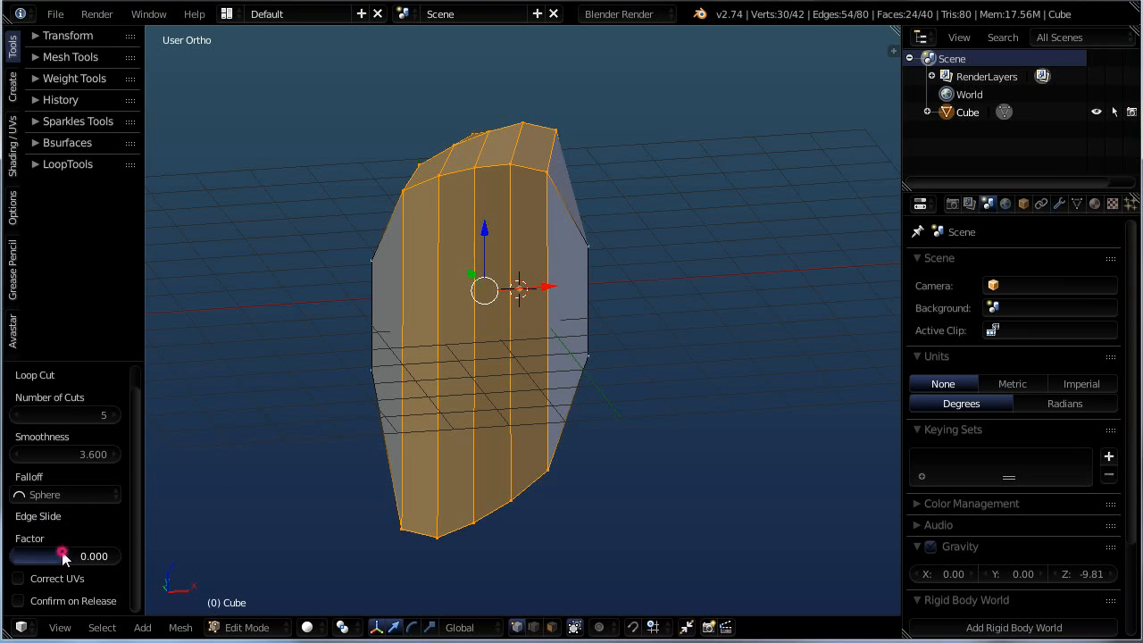
mouse_move(62, 555)
left_mouse_down()
mouse_move(102, 556)
mouse_move(26, 554)
mouse_move(111, 544)
mouse_move(26, 554)
mouse_move(95, 555)
mouse_move(41, 556)
mouse_move(78, 555)
left_mouse_up()
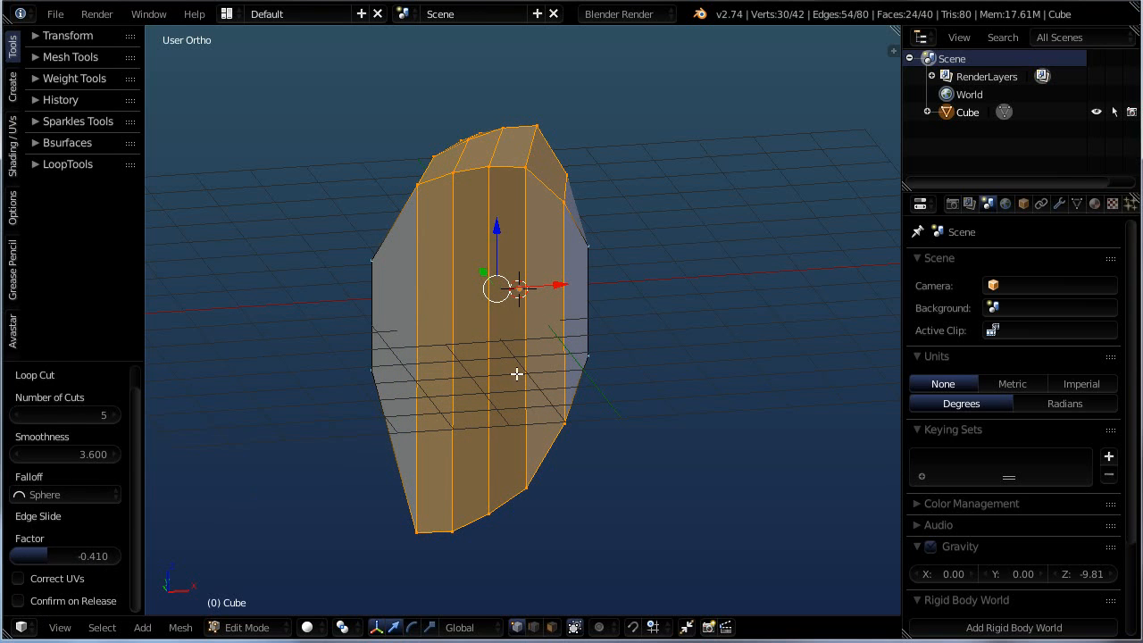
middle_click_drag(516, 373, 691, 342)
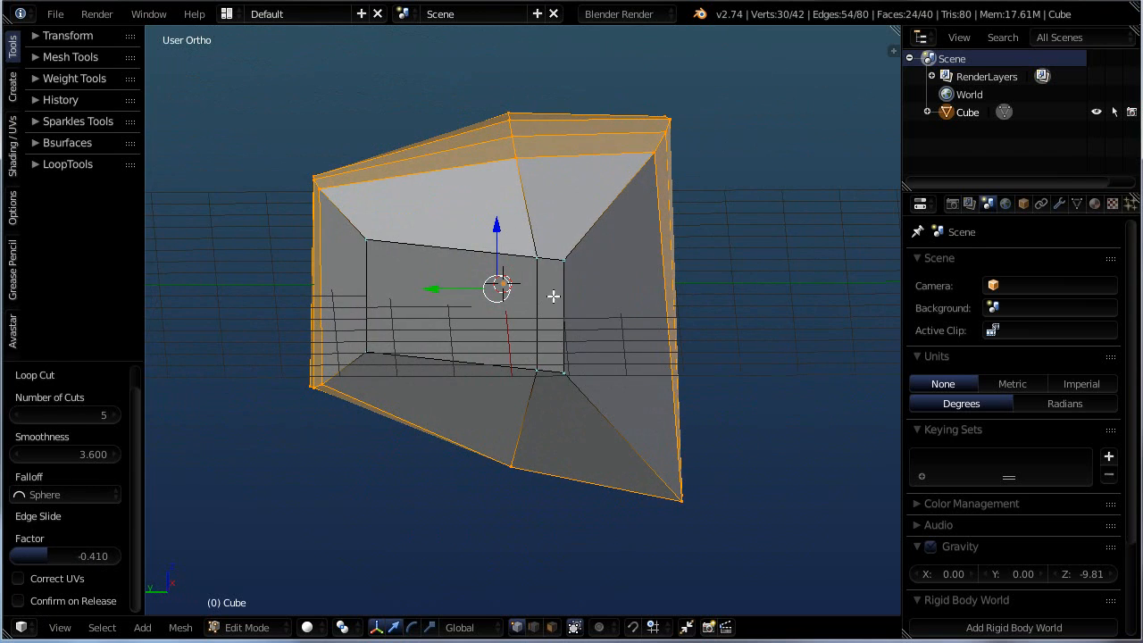
middle_click_drag(553, 296, 503, 334)
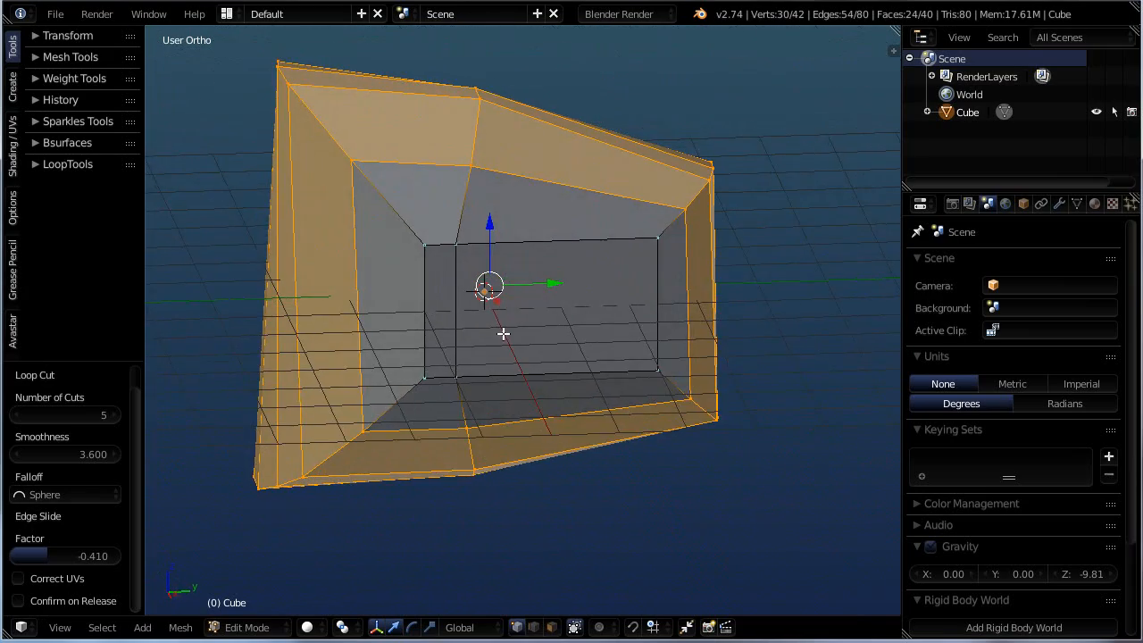